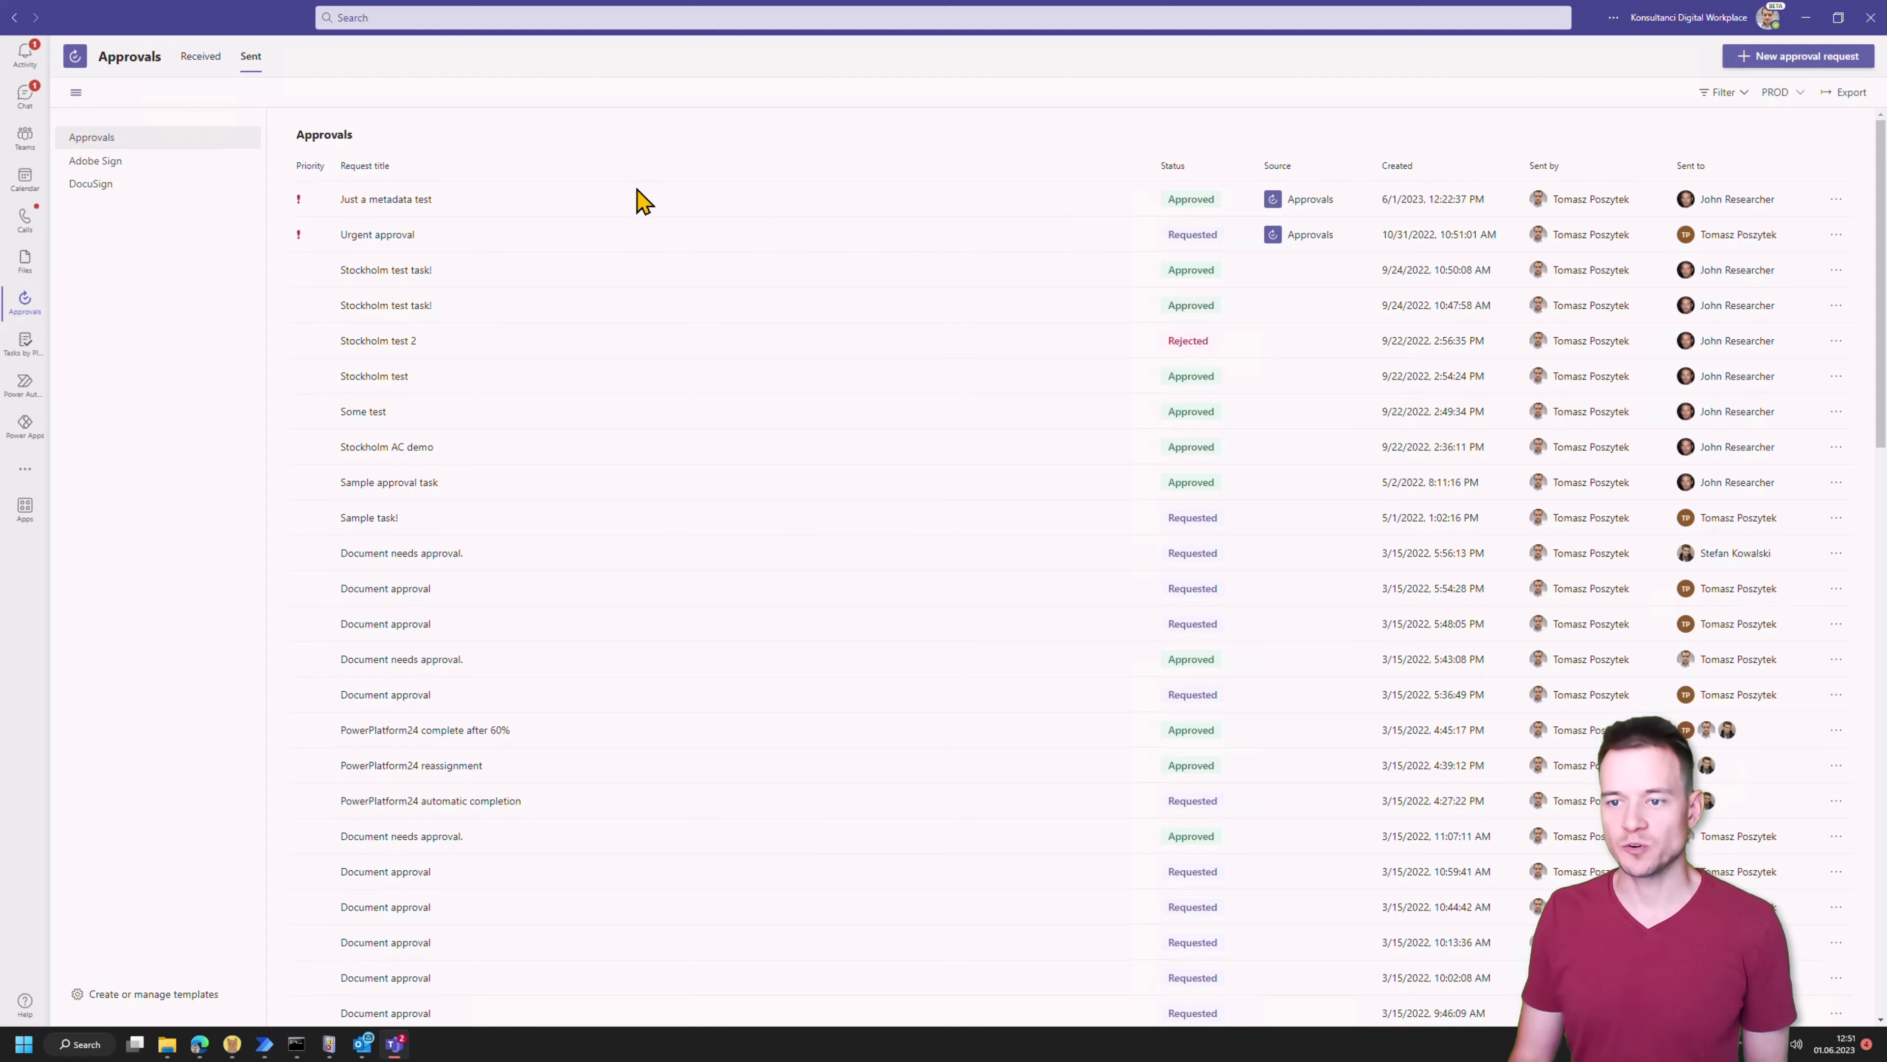
Try out a new basic approval request form, view its priority levels, then close it unsent
{"action": "left_click", "coordinate": [1799, 59]}
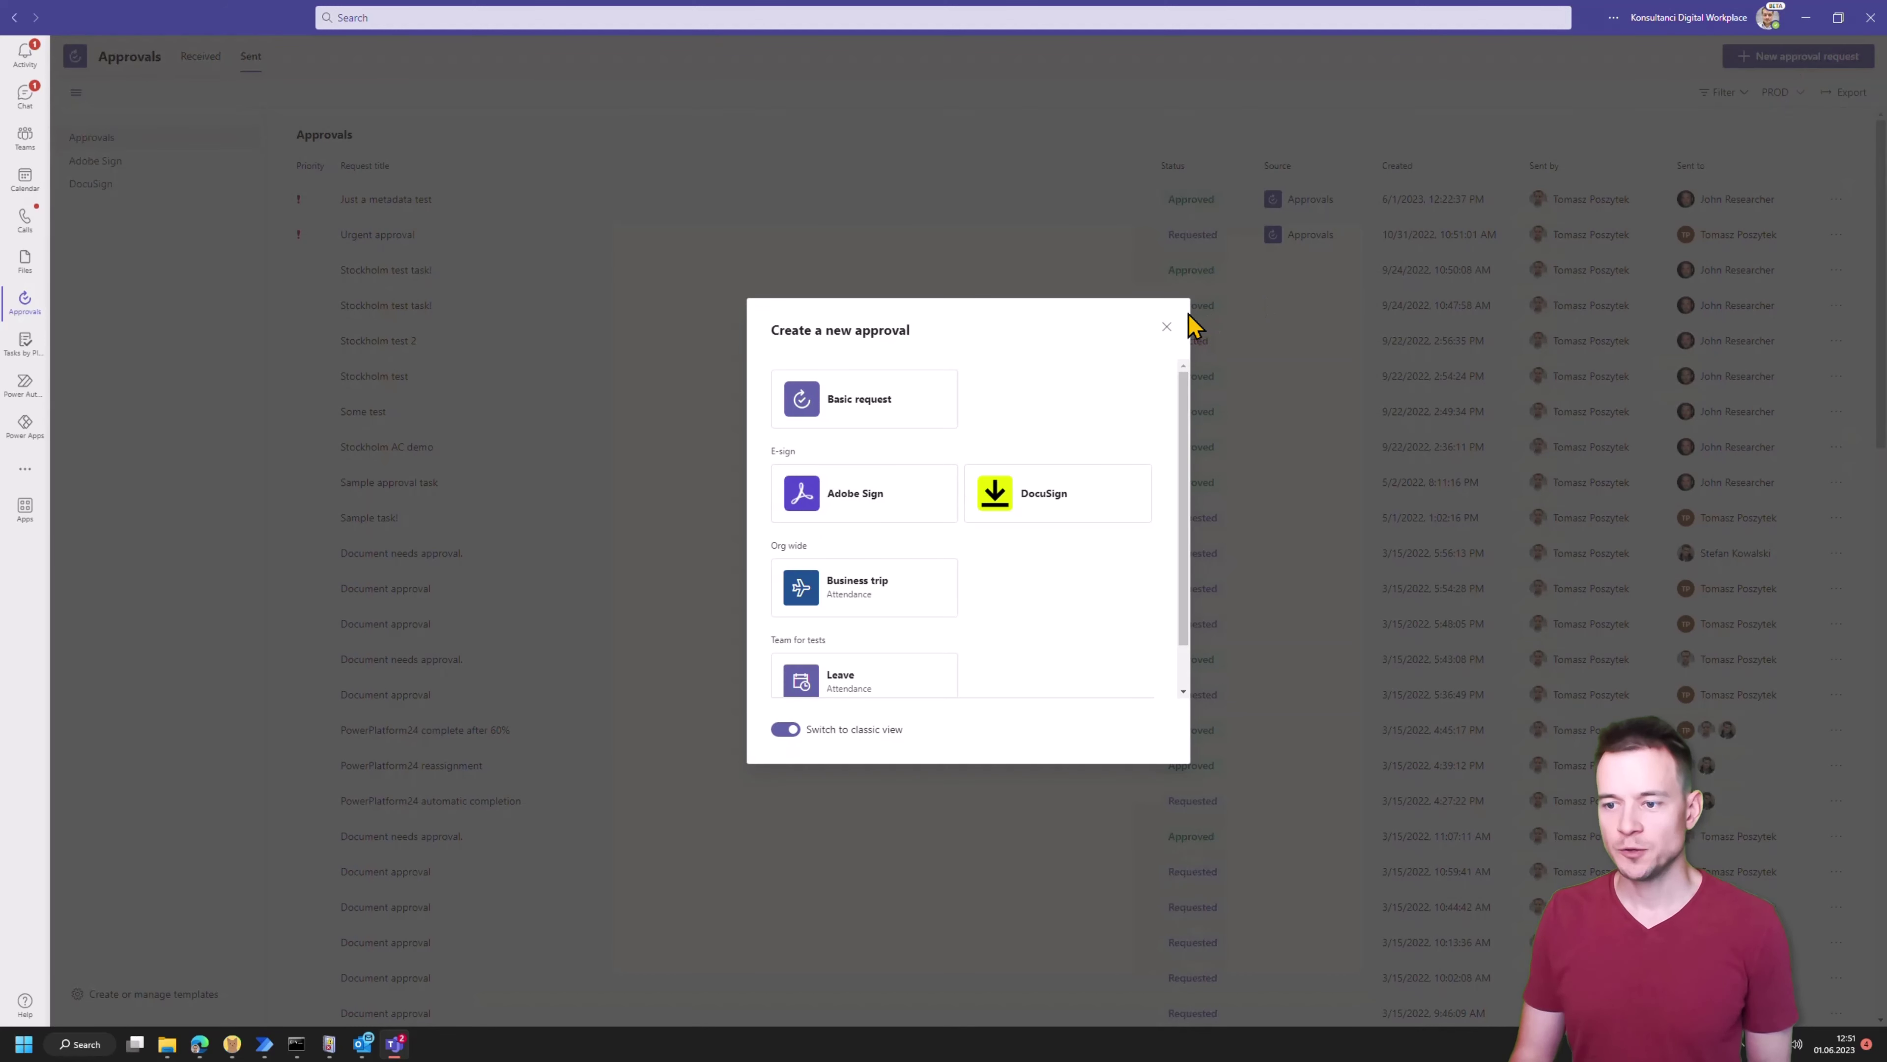
{"action": "left_click", "coordinate": [849, 425]}
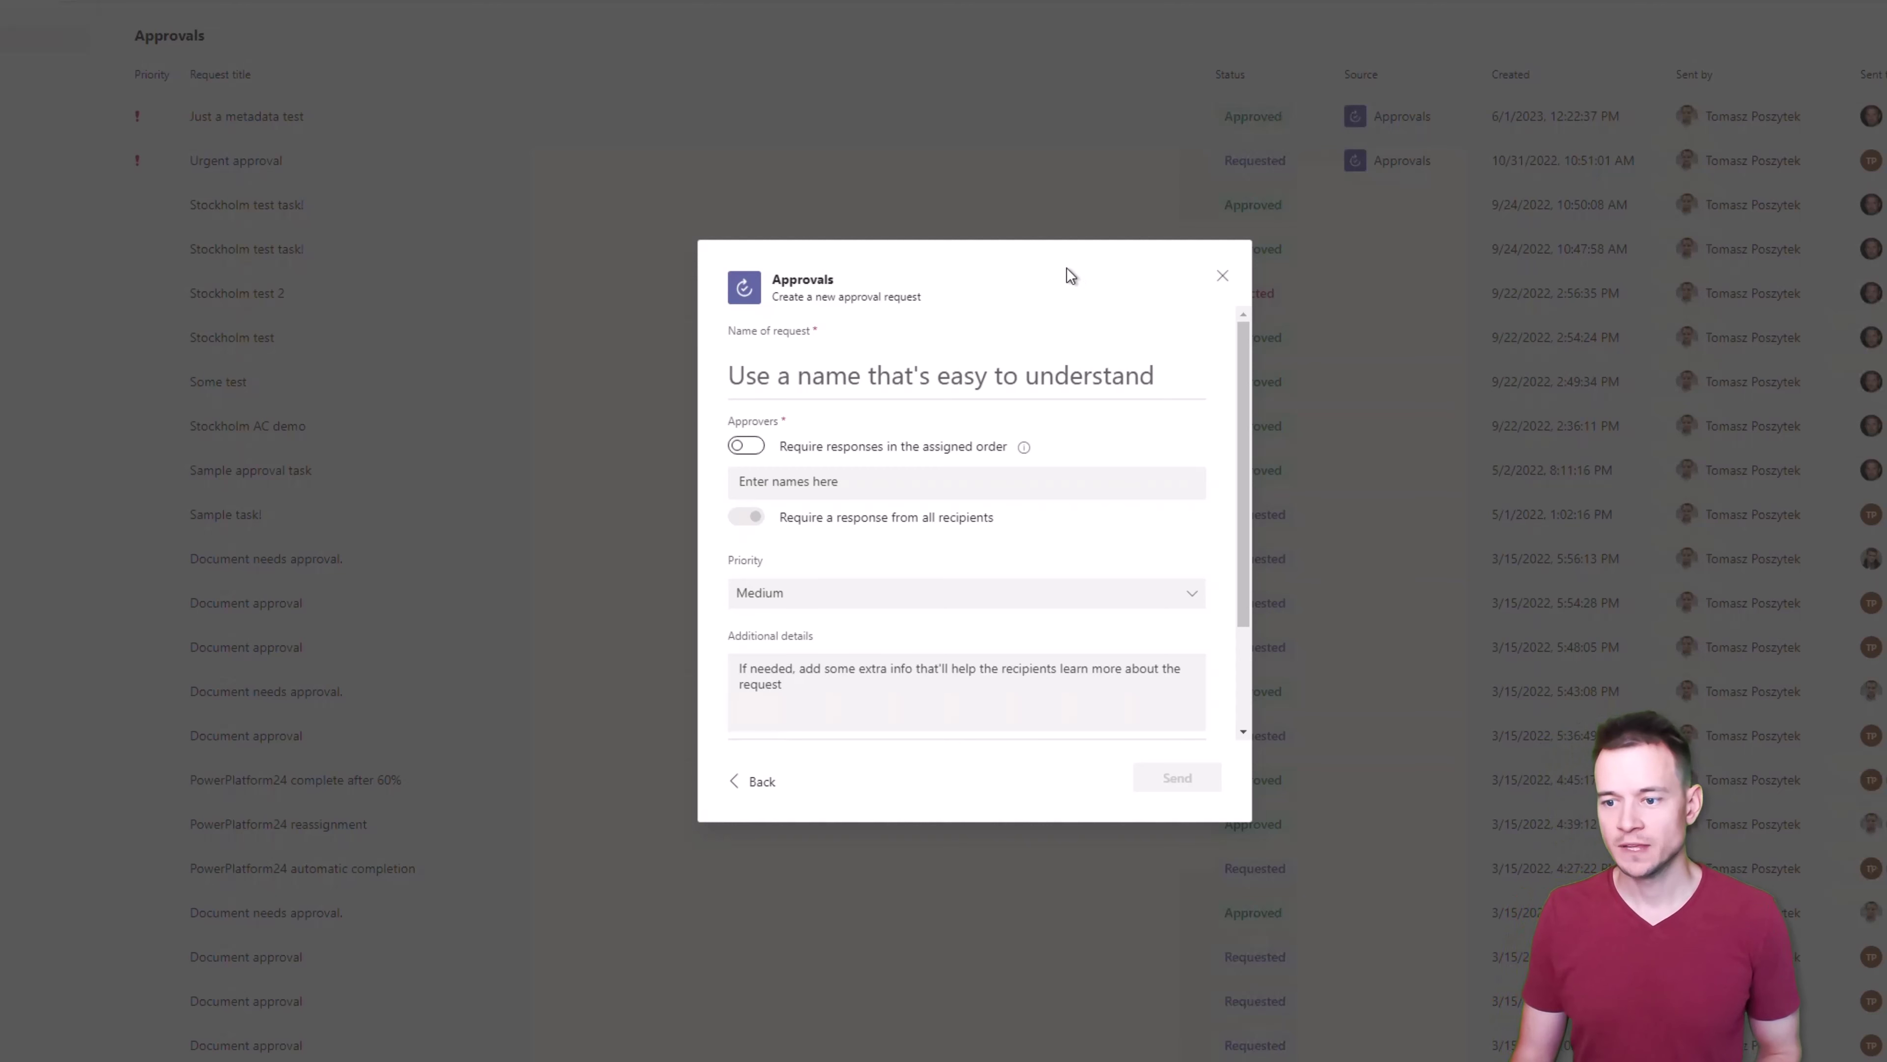
{"action": "left_click", "coordinate": [792, 485]}
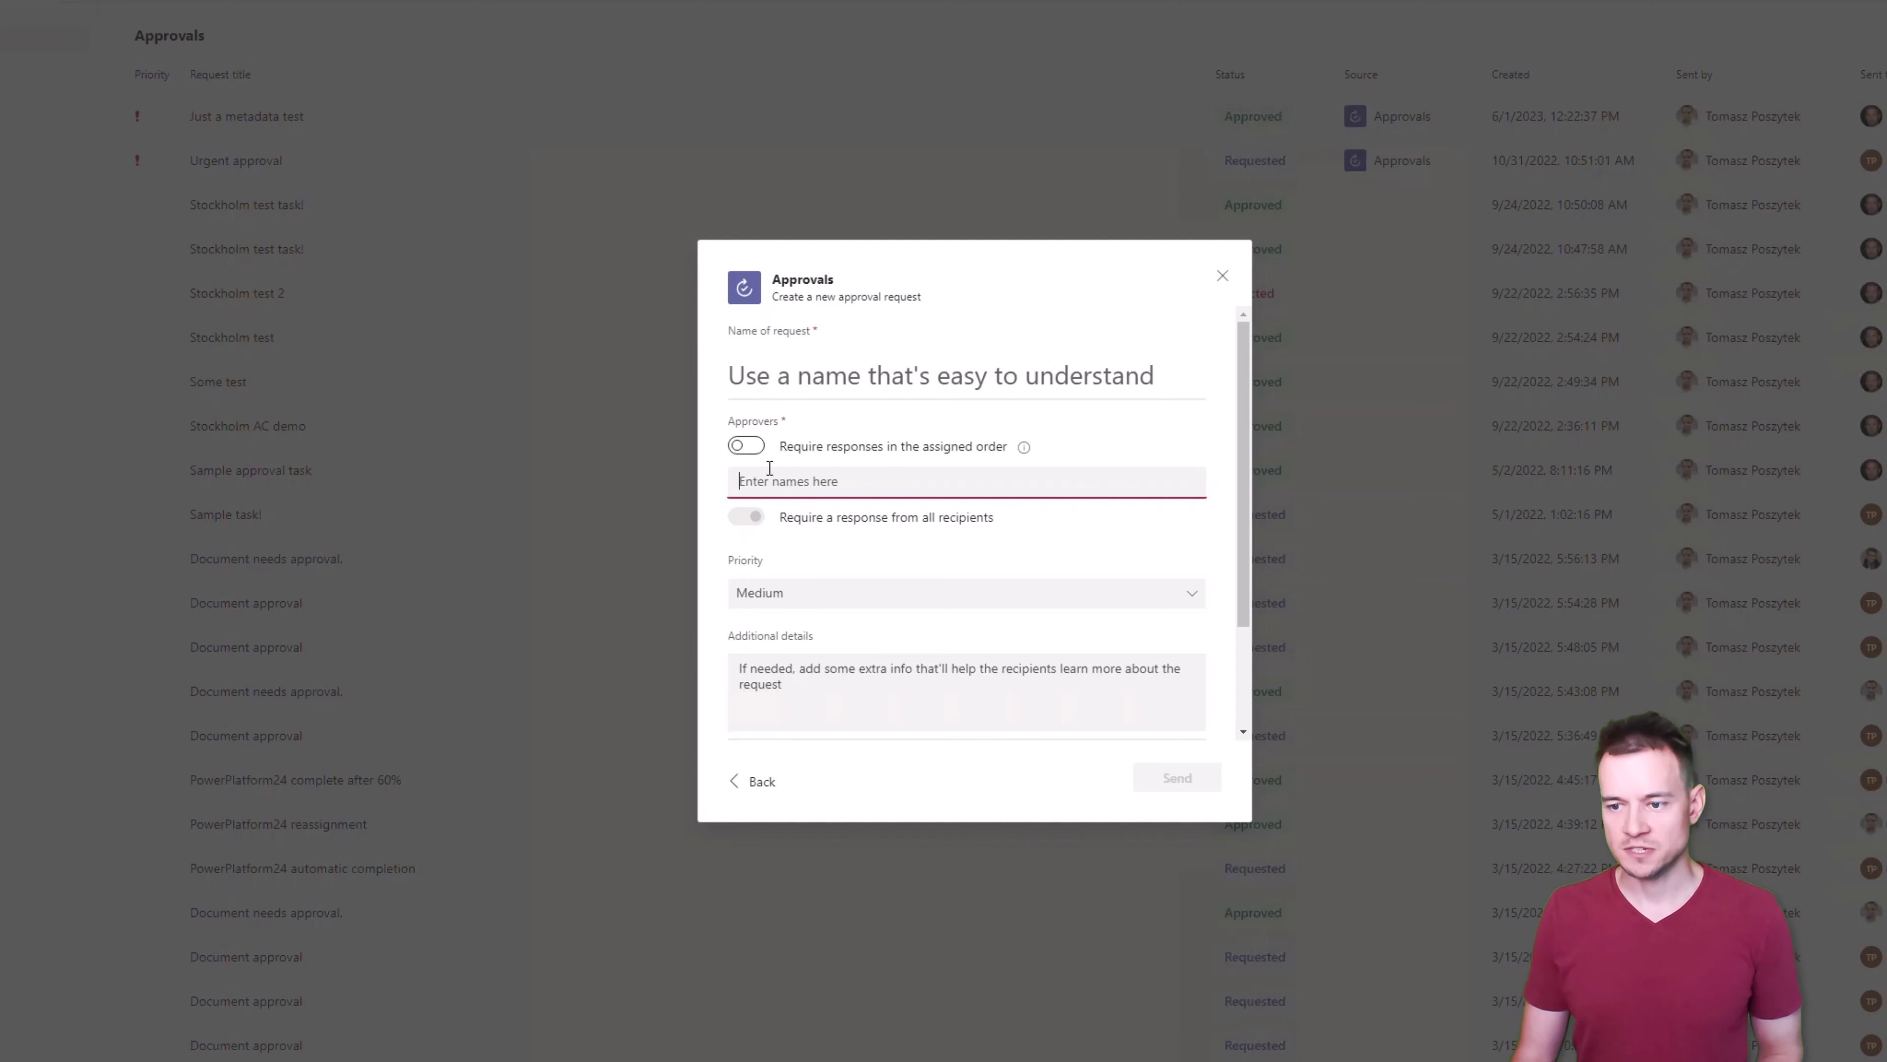
{"action": "left_click", "coordinate": [749, 447]}
{"action": "left_click", "coordinate": [821, 527]}
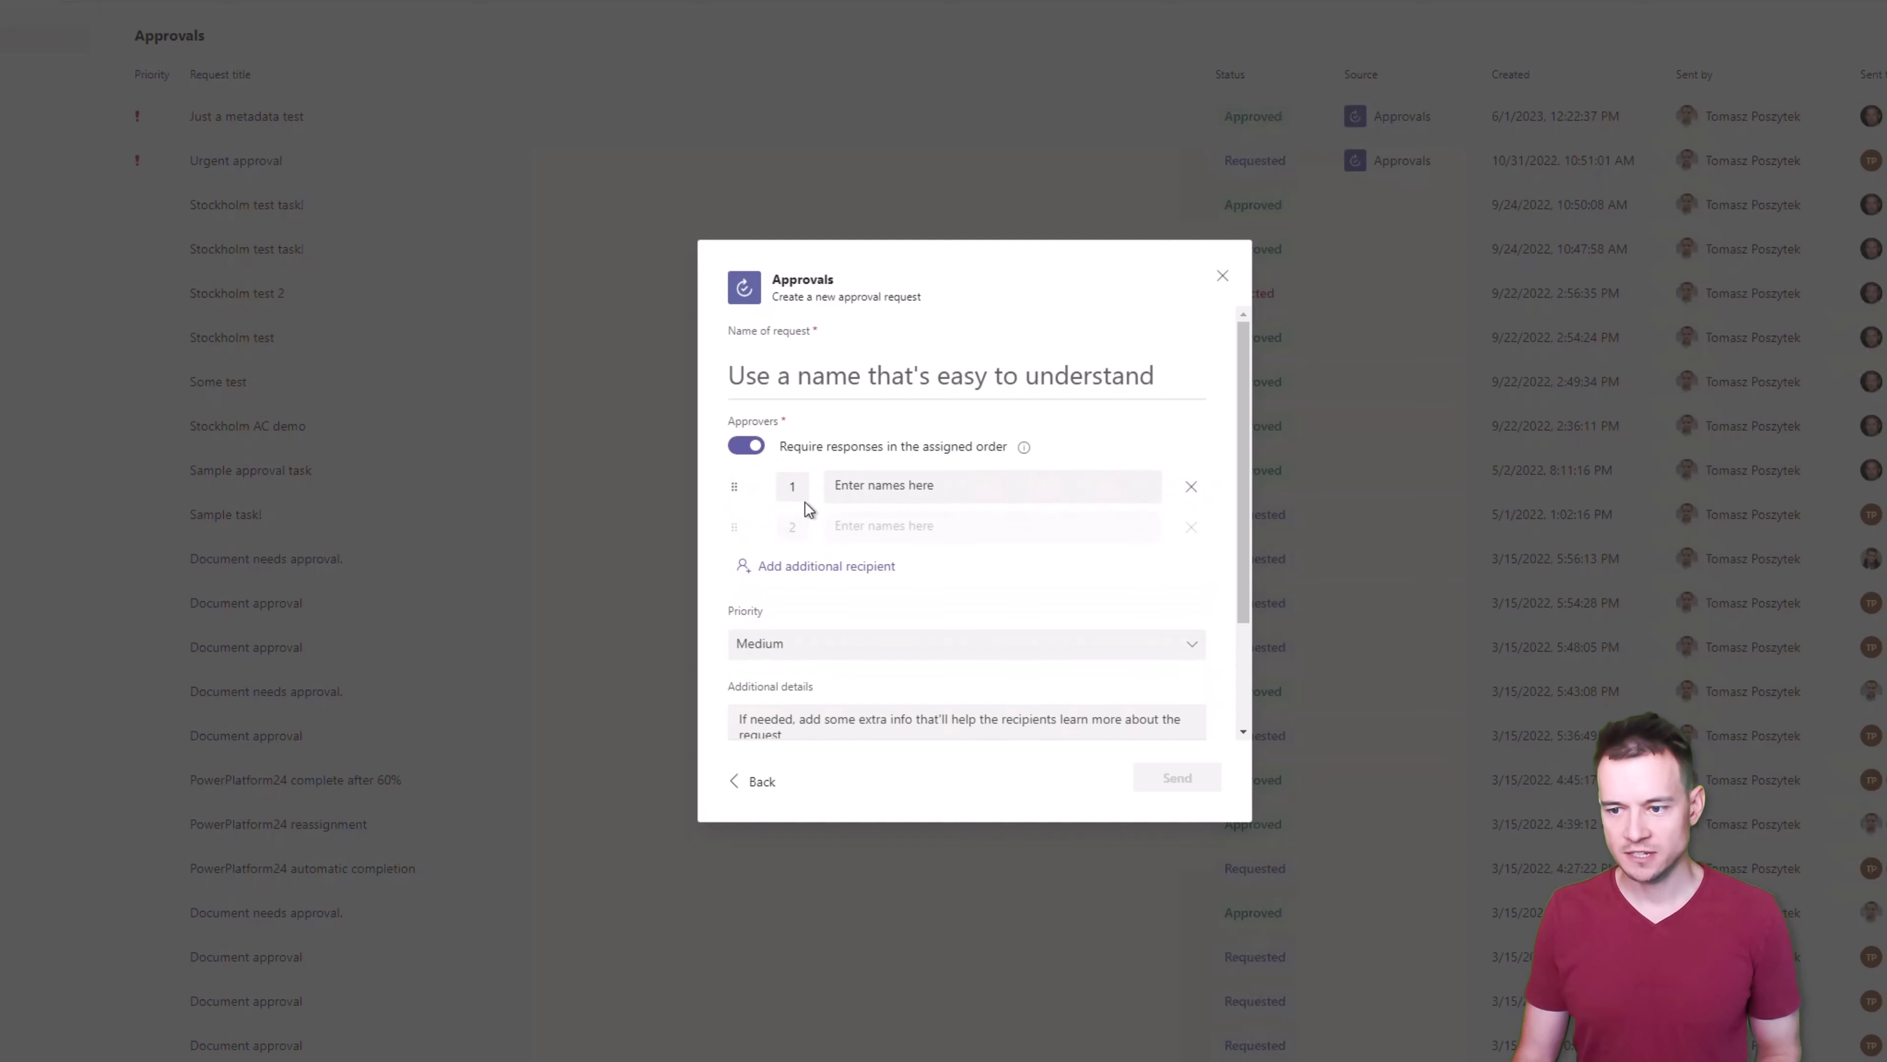
{"action": "left_click", "coordinate": [921, 487]}
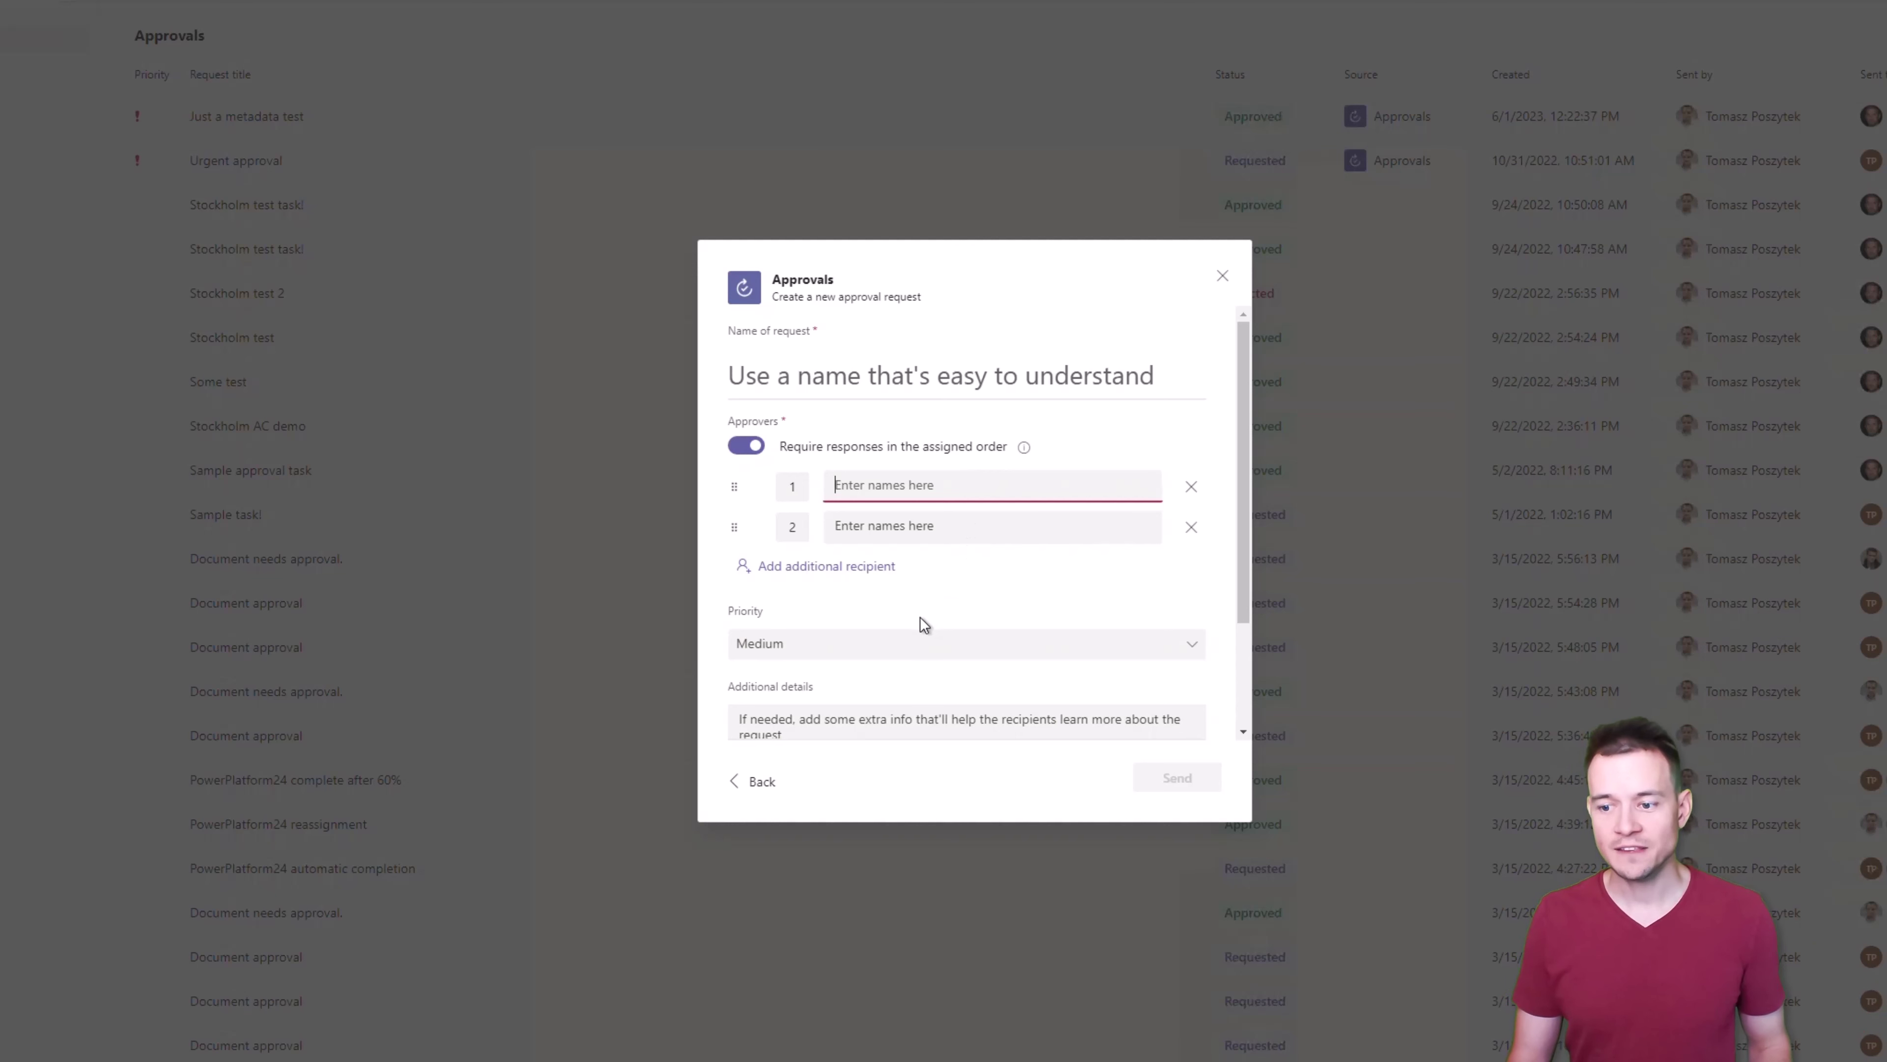
{"action": "scroll", "coordinate": [926, 615], "scroll_direction": "down", "scroll_amount": 2}
{"action": "left_click", "coordinate": [804, 505]}
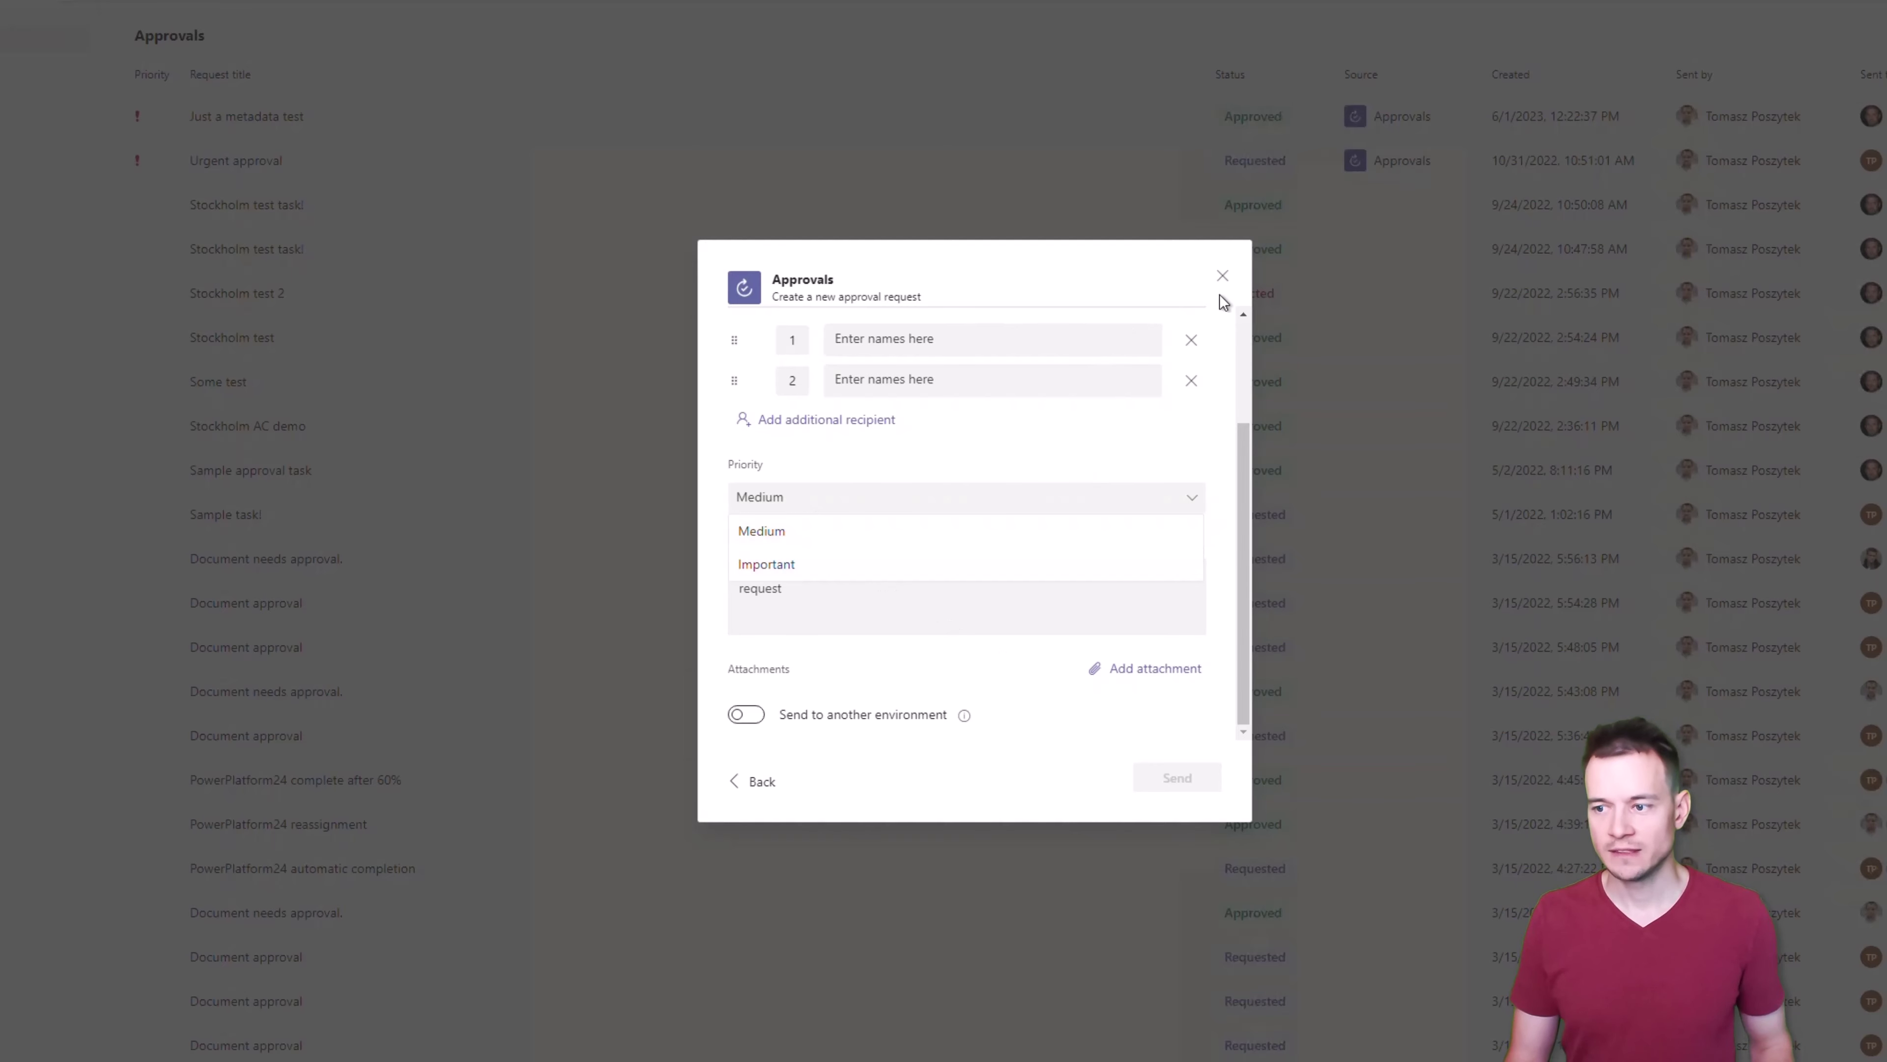
{"action": "left_click", "coordinate": [1222, 279]}
{"action": "left_click", "coordinate": [1222, 278]}
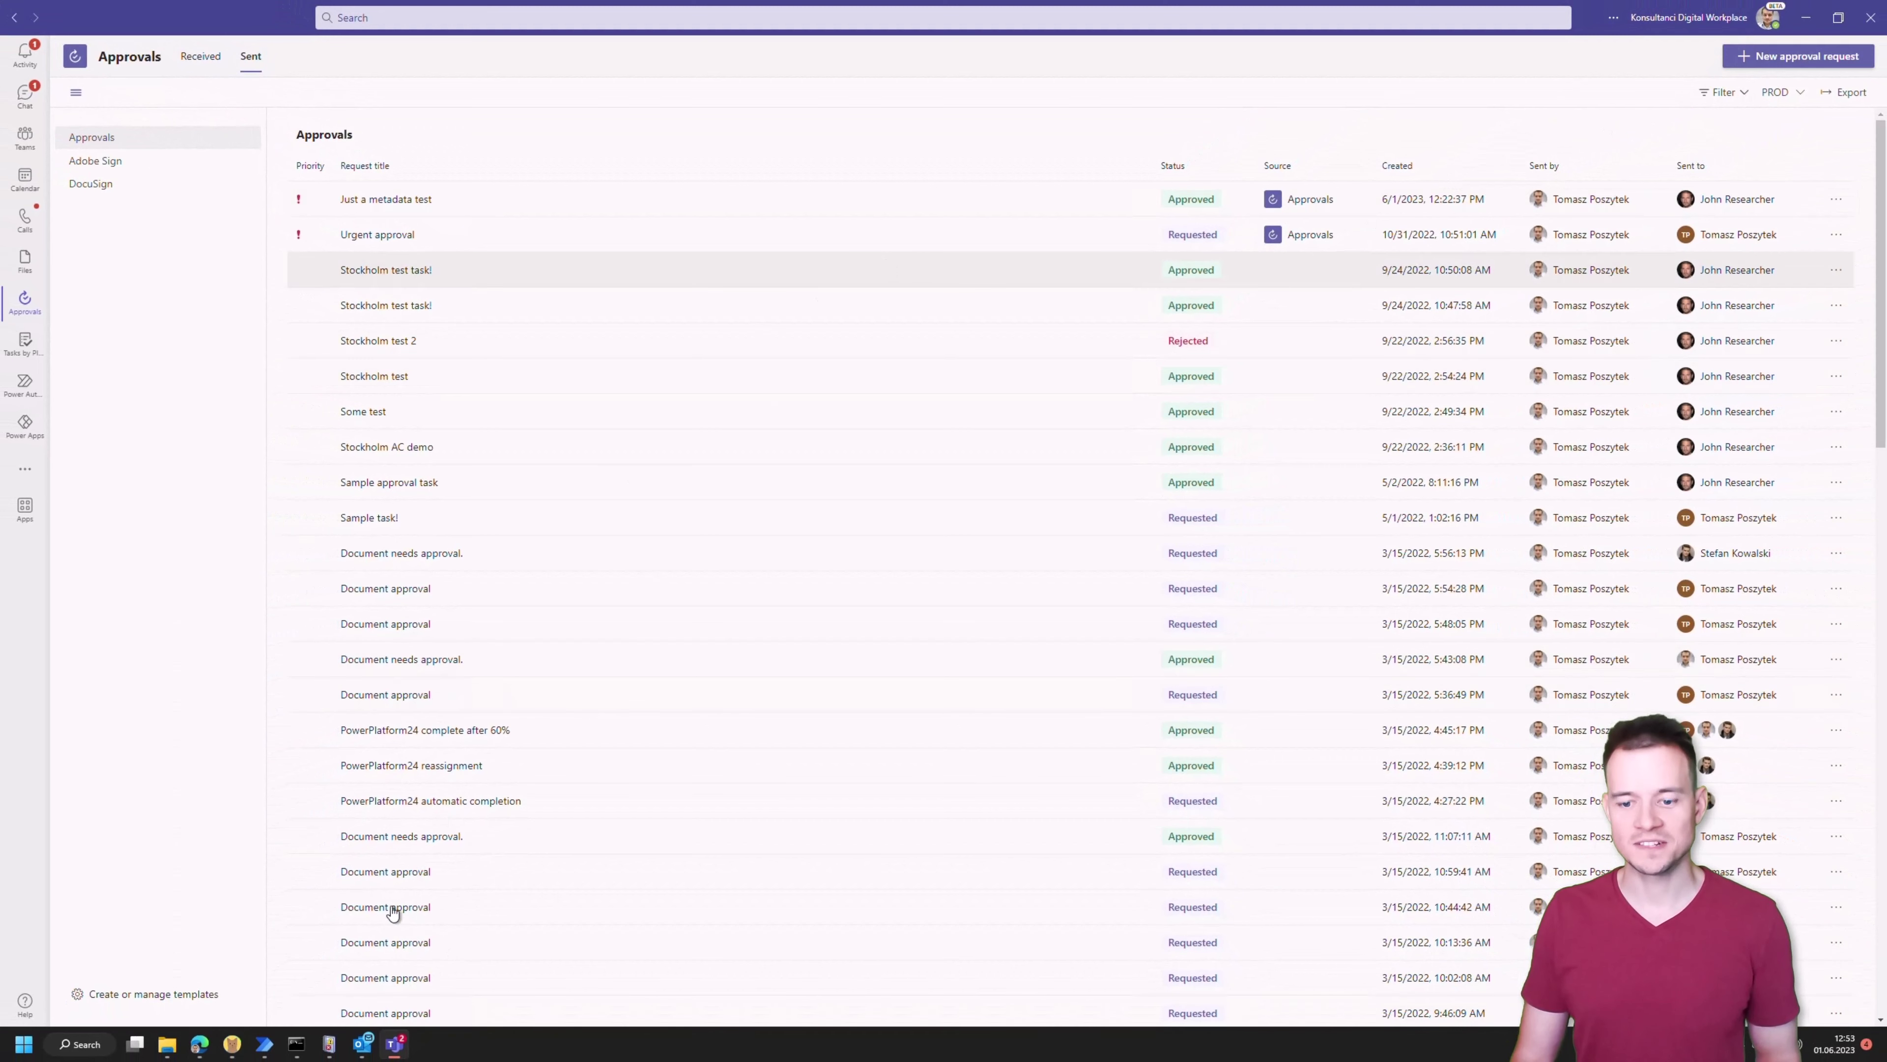
In the expanded Create an approval step, add two suggested people under Assigned to
{"action": "left_click", "coordinate": [208, 1048]}
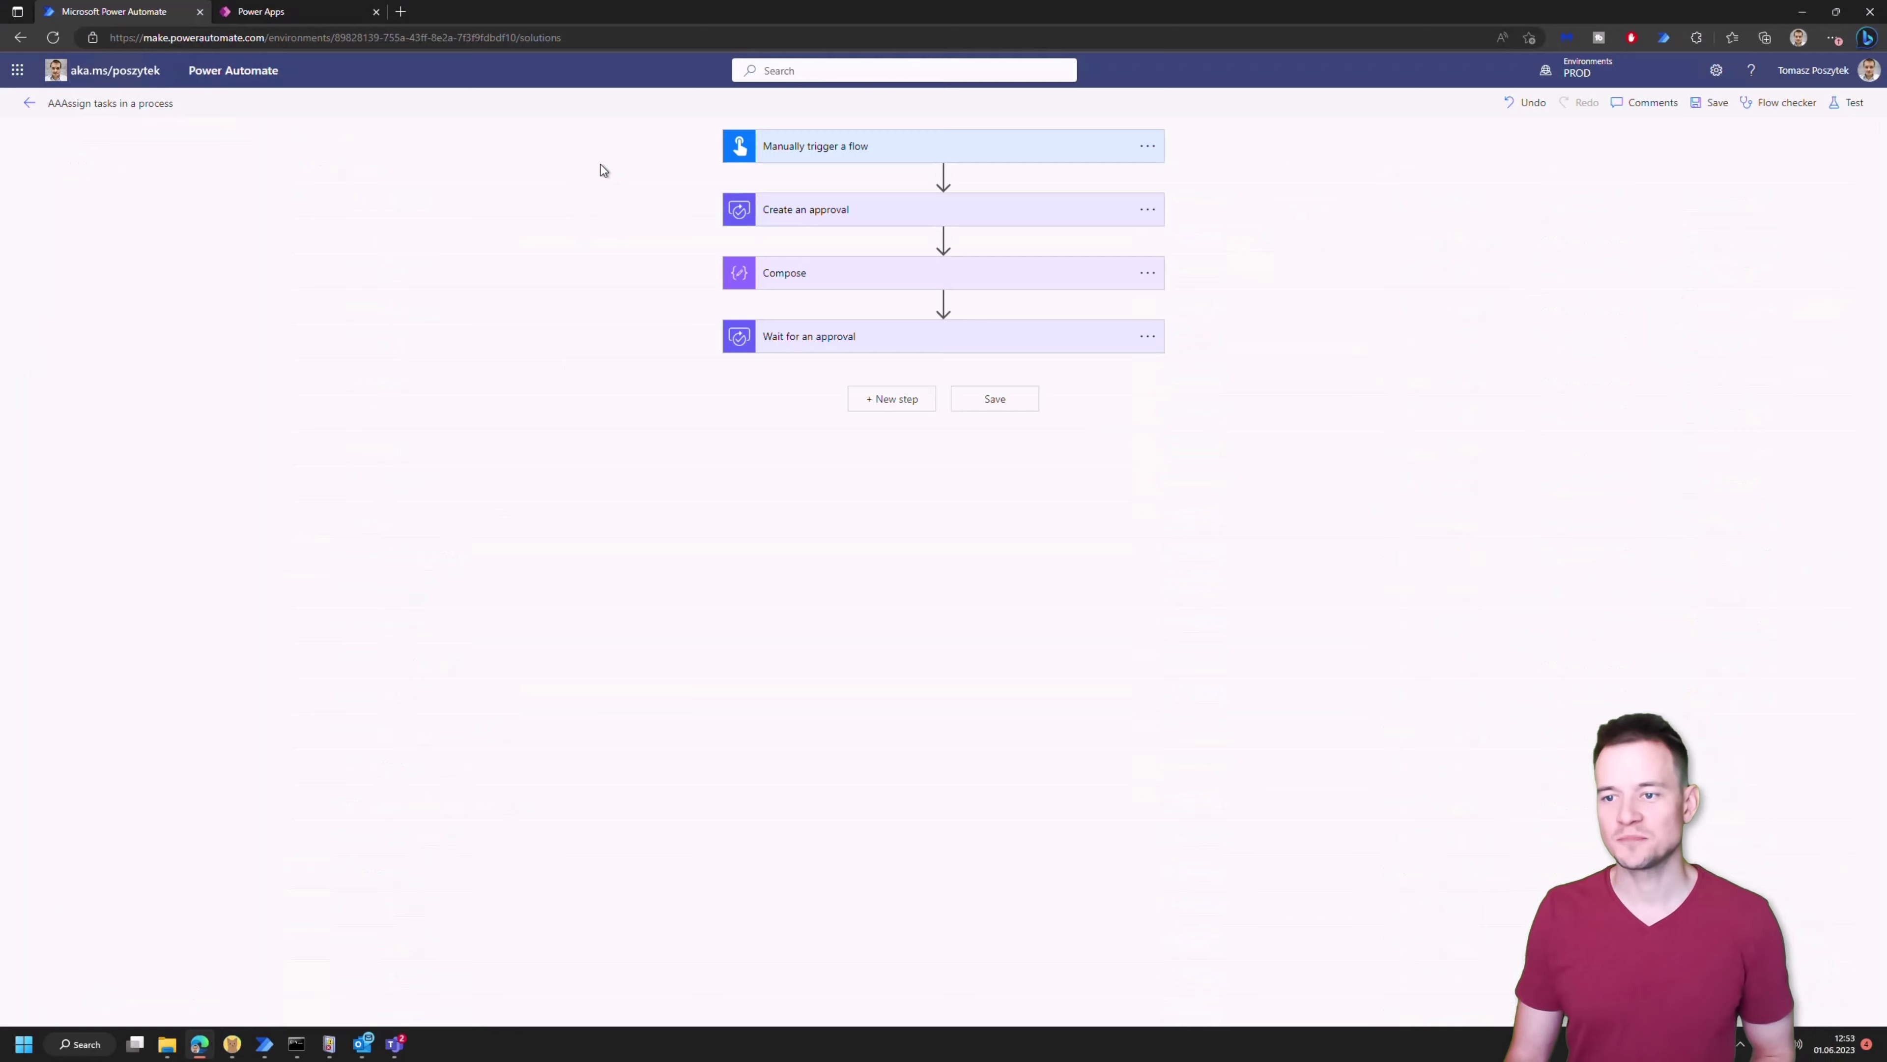
{"action": "left_click", "coordinate": [834, 221]}
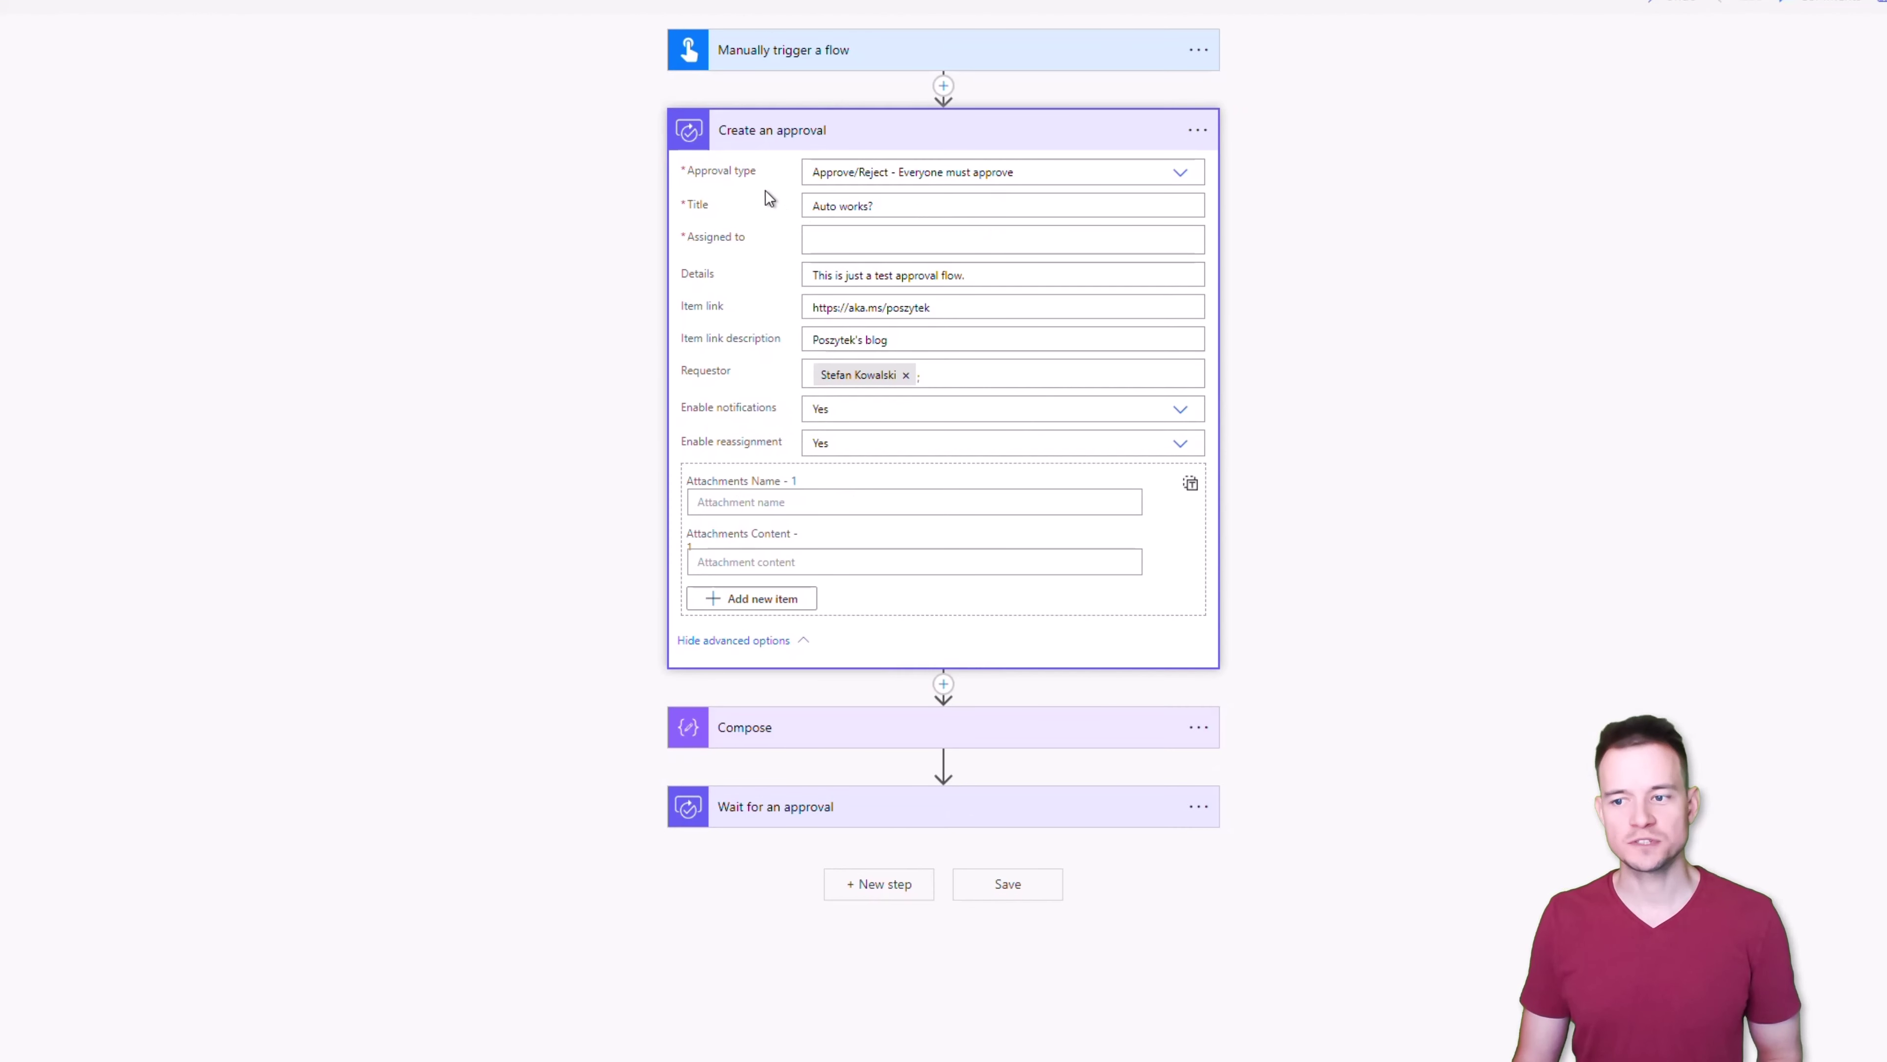
{"action": "left_click", "coordinate": [842, 233]}
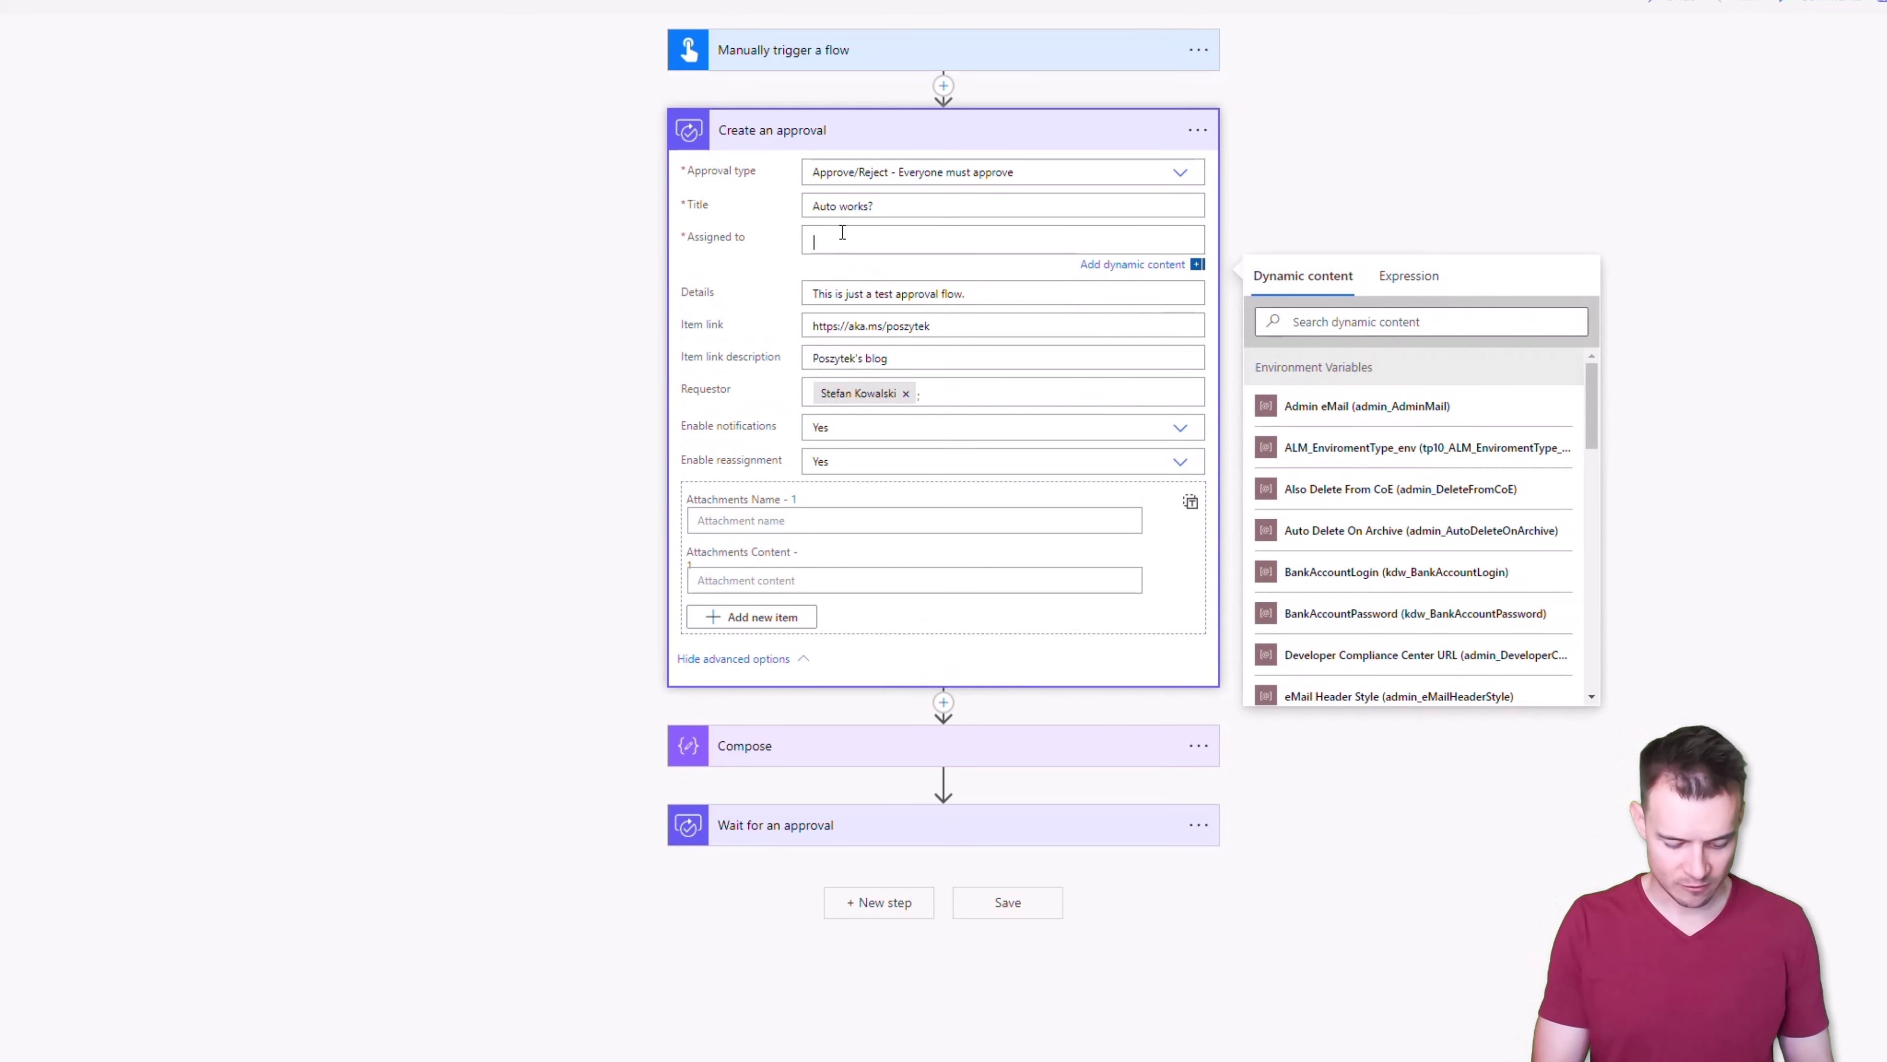
{"action": "type", "text": "john"}
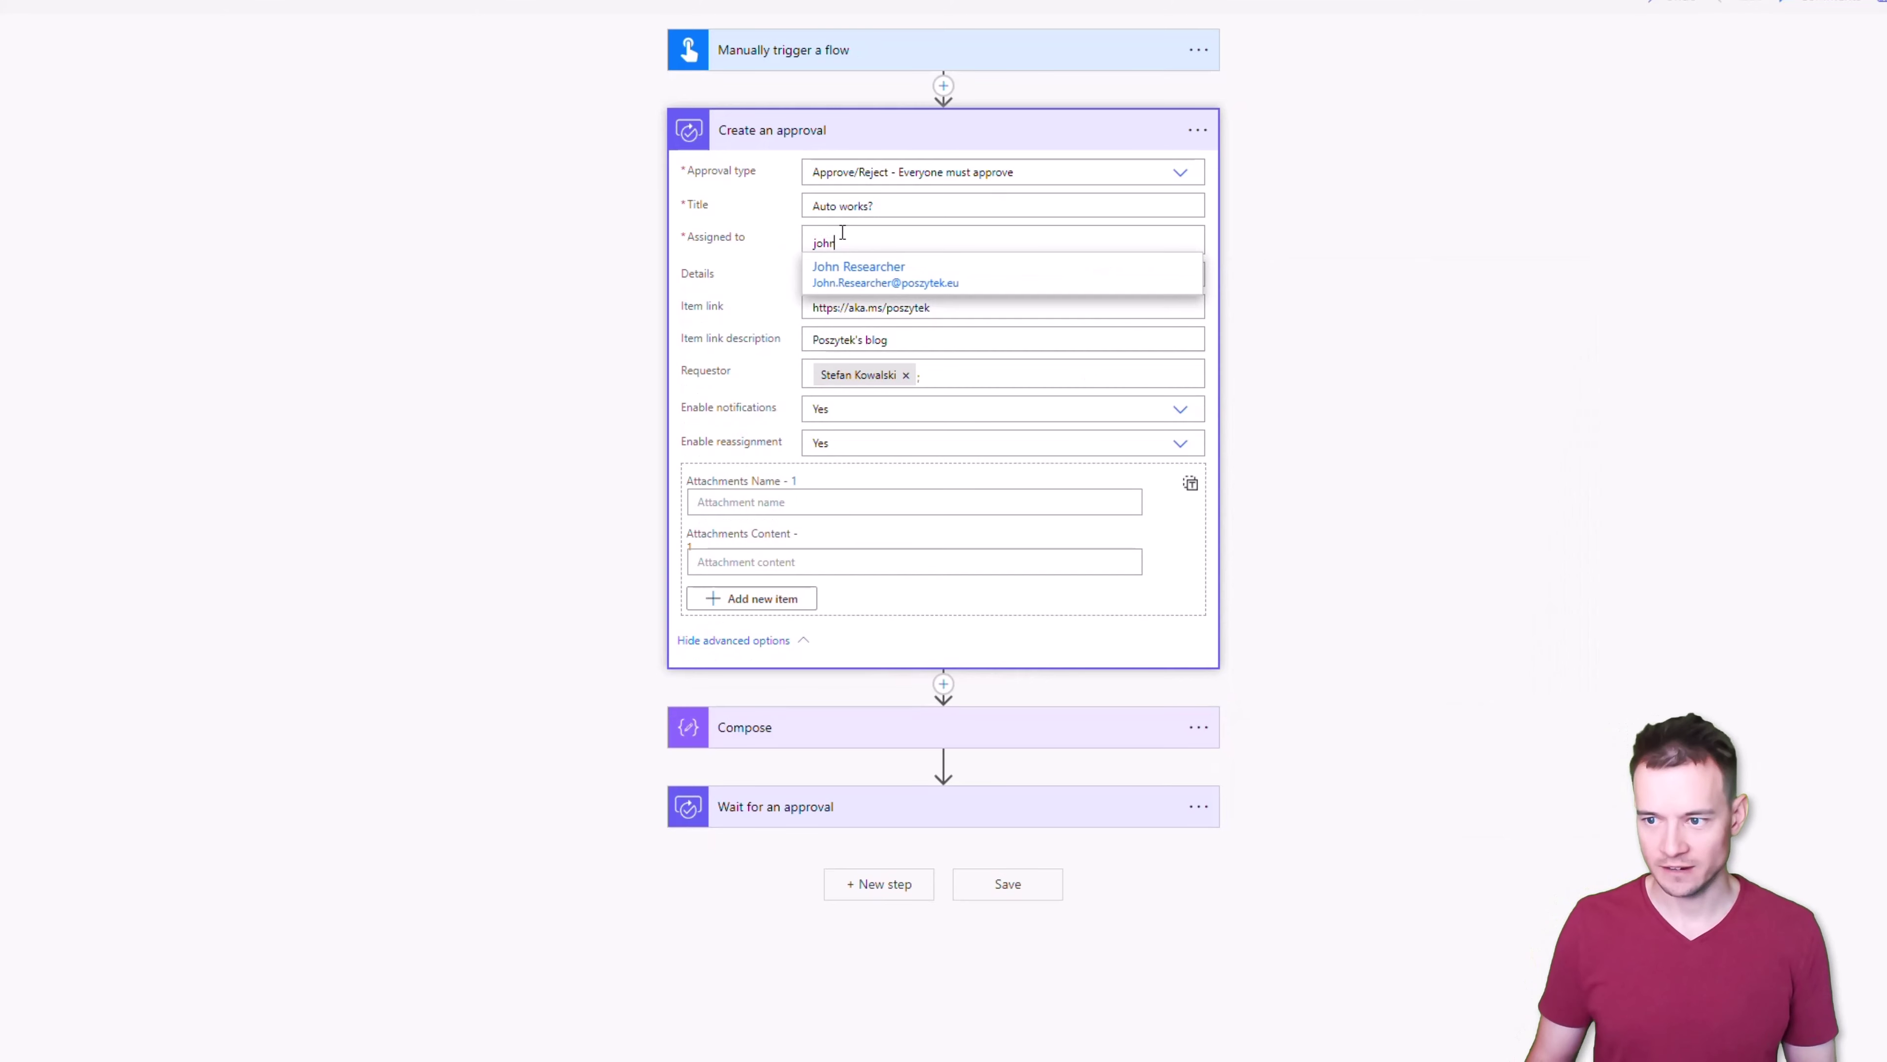
{"action": "left_click", "coordinate": [860, 279]}
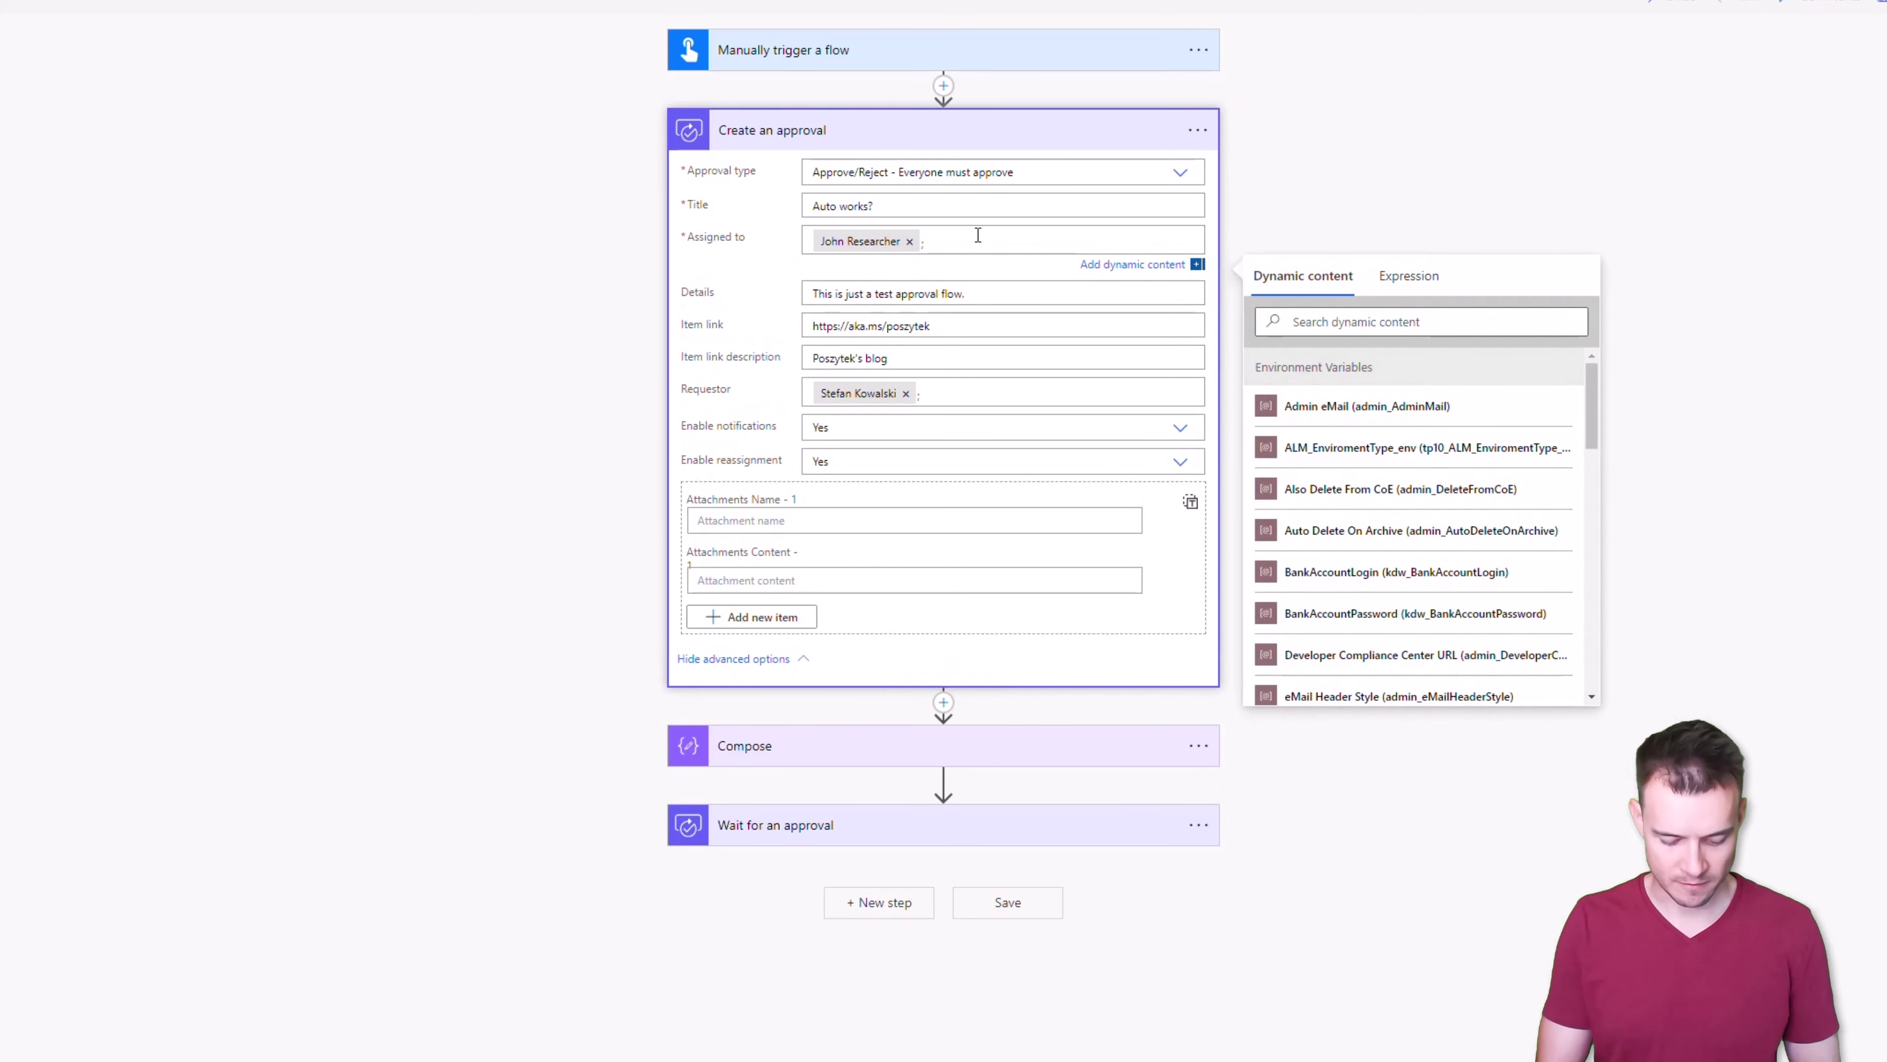
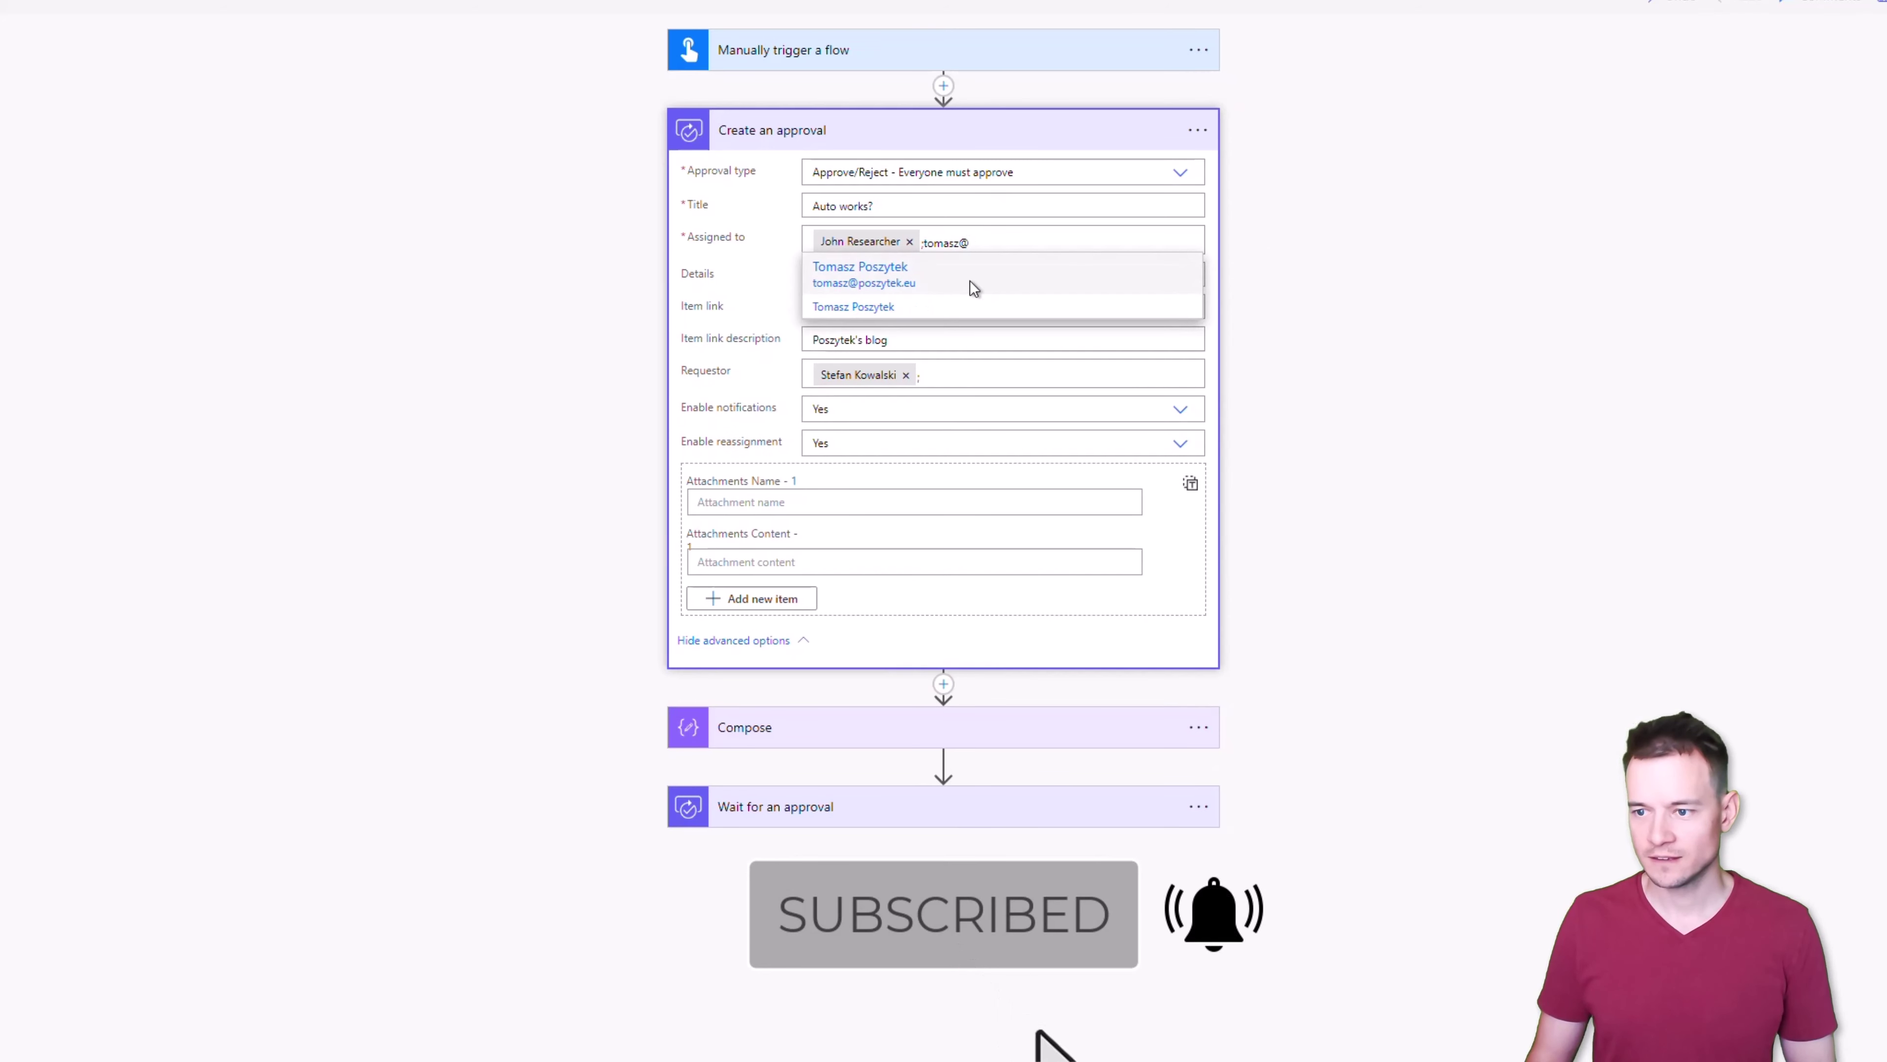
{"action": "left_click", "coordinate": [973, 288]}
Replace the approval title 'Auto works?' with 'Set approval metadata'
{"action": "triple_click", "coordinate": [993, 288]}
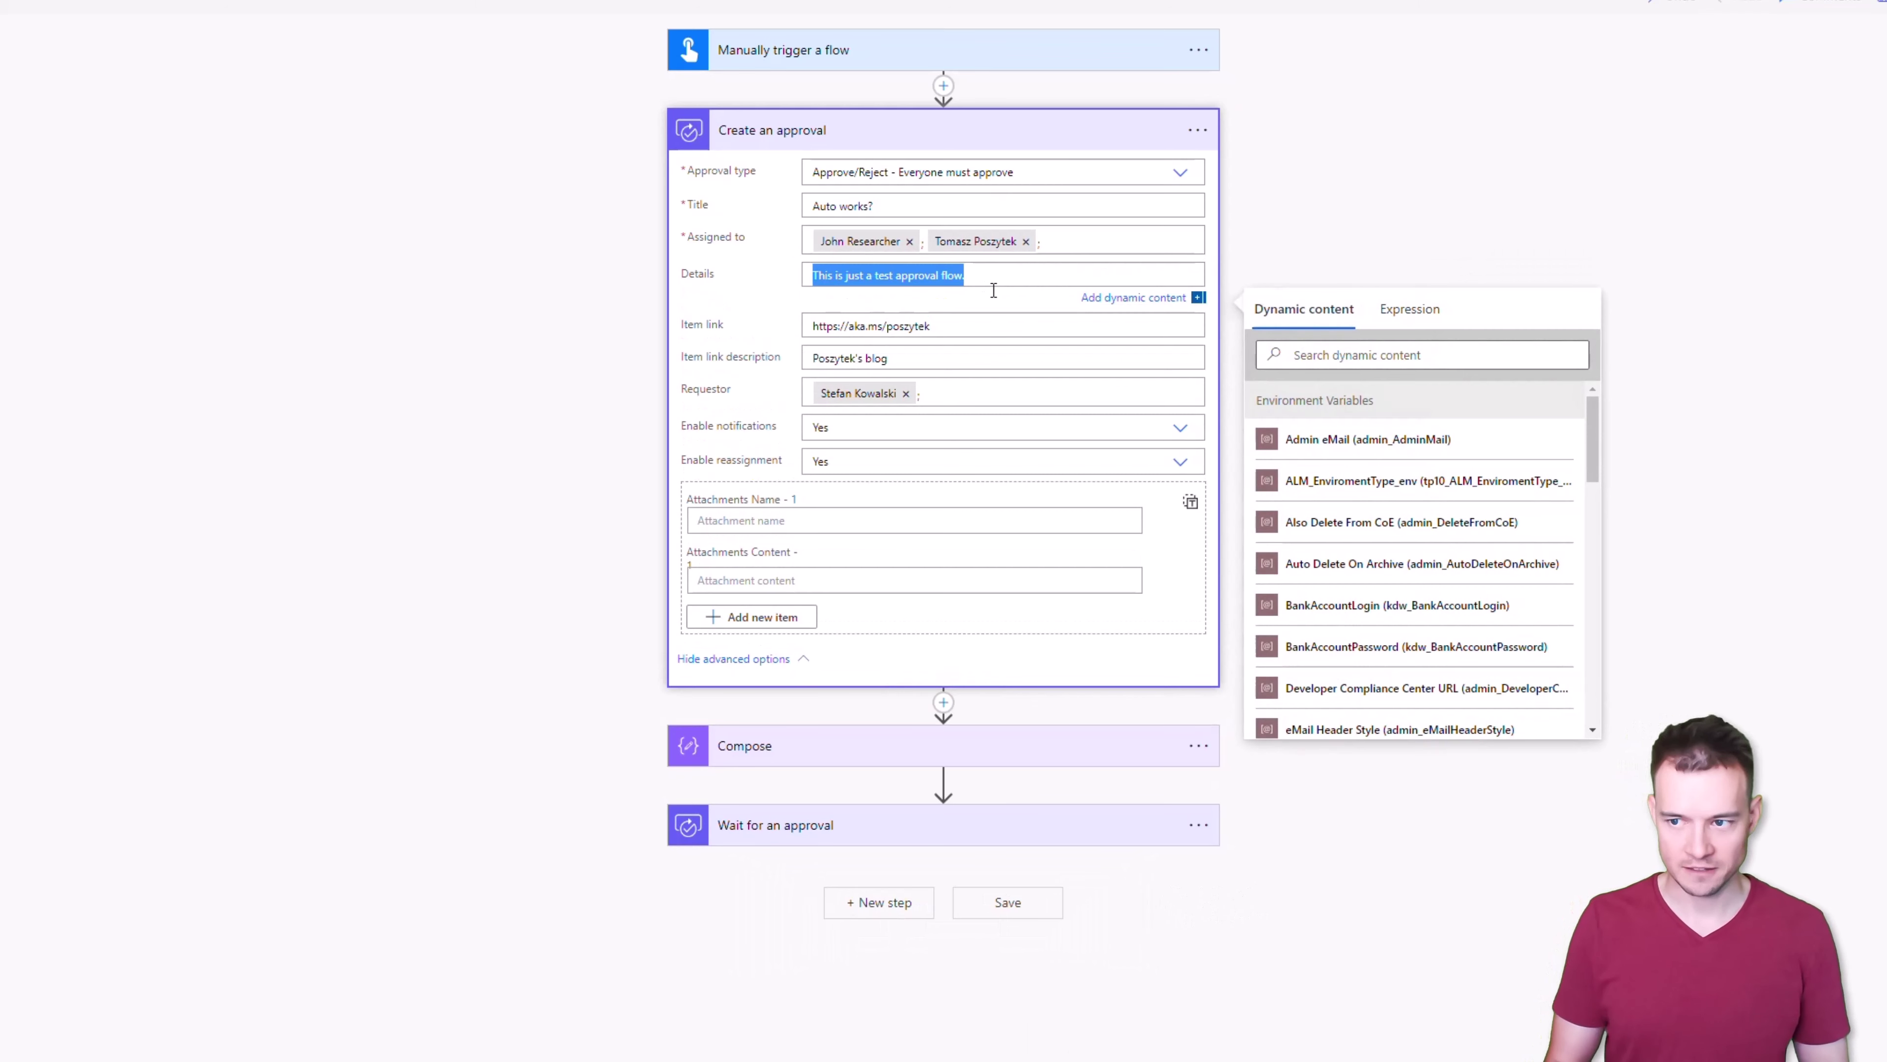
{"action": "left_click", "coordinate": [906, 202]}
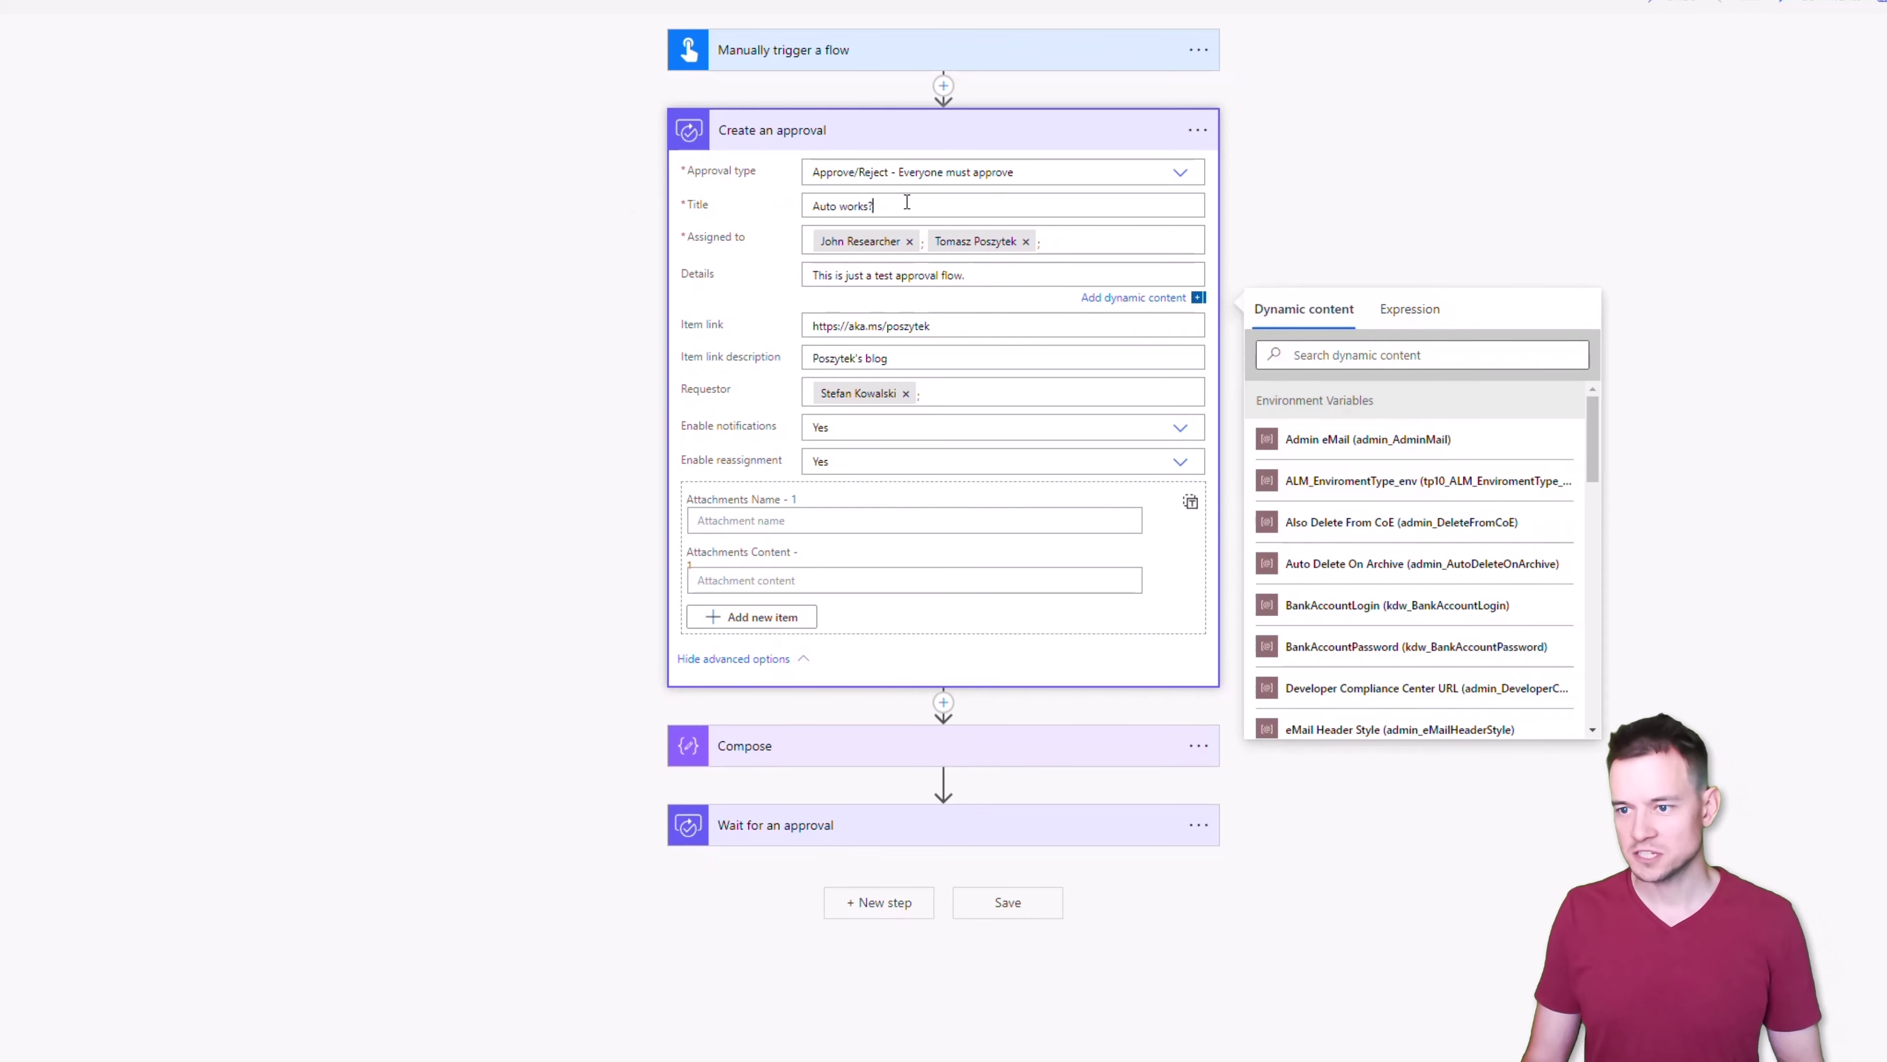
{"action": "triple_click", "coordinate": [906, 202]}
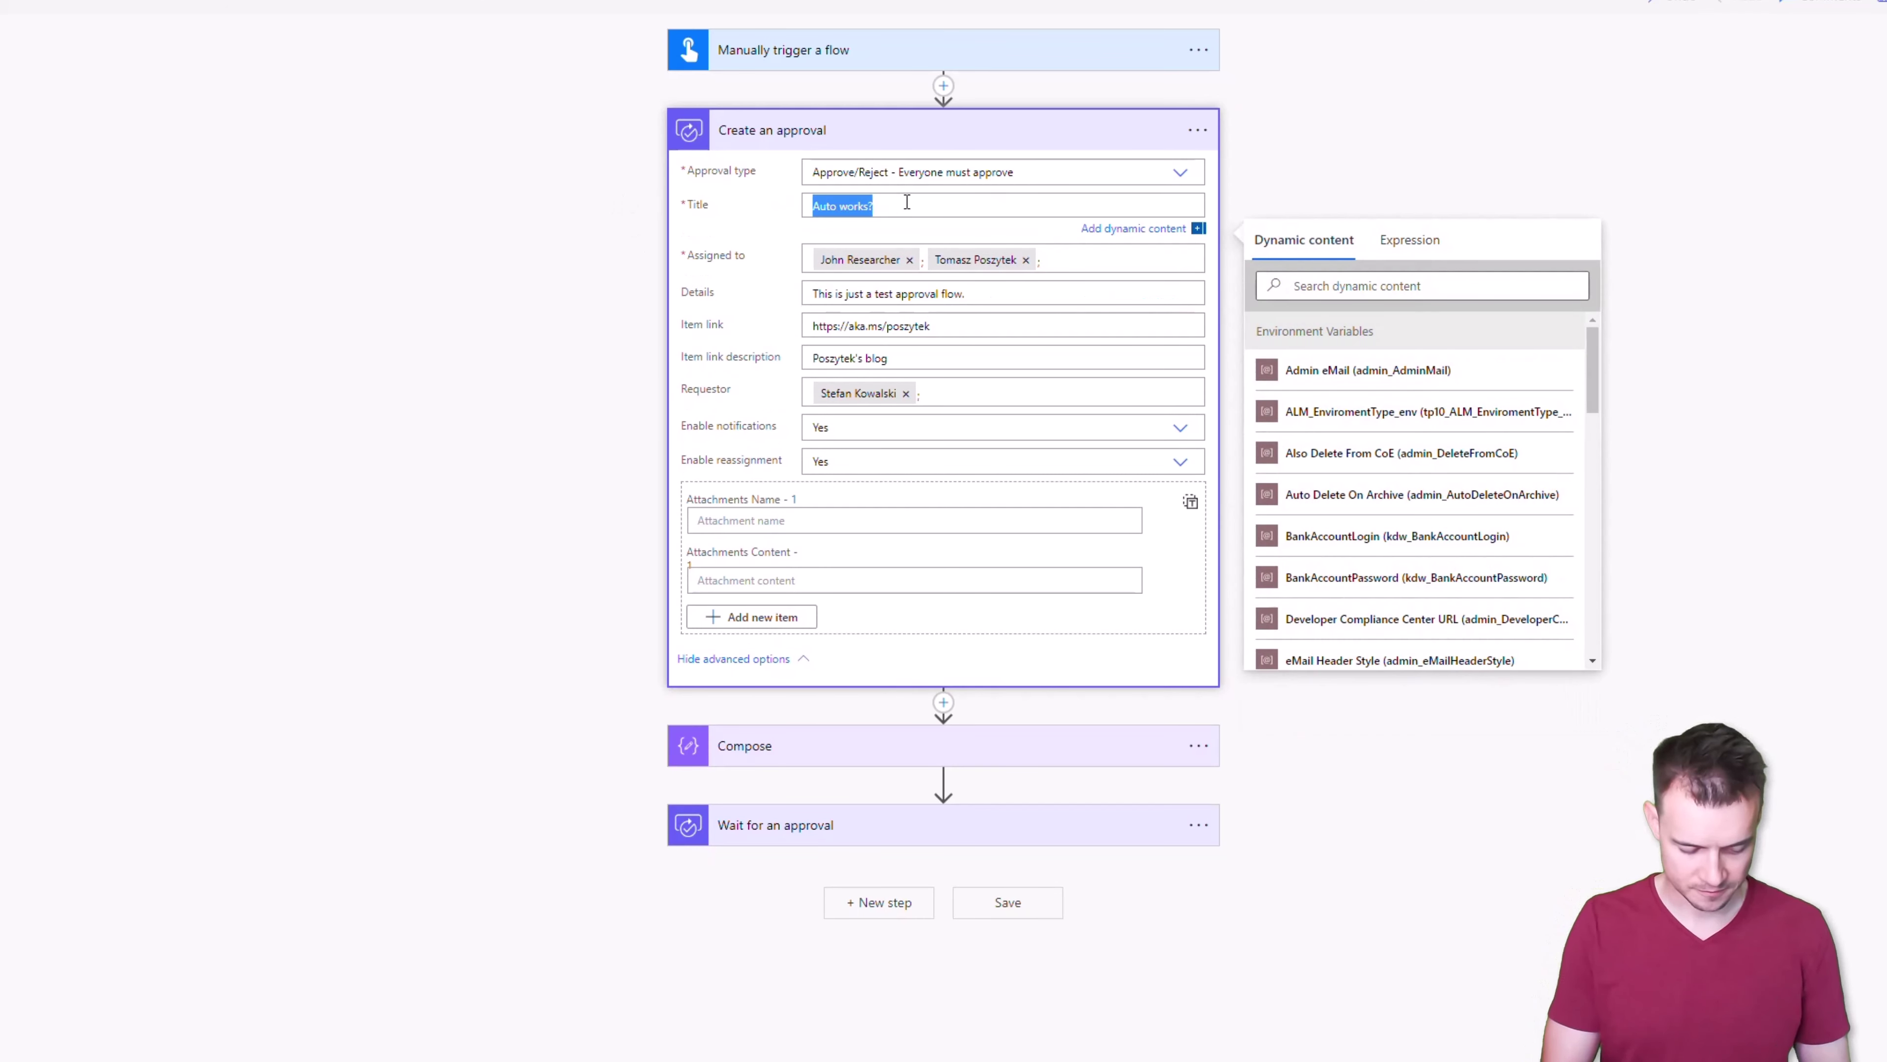
{"action": "type", "text": "Set approval"}
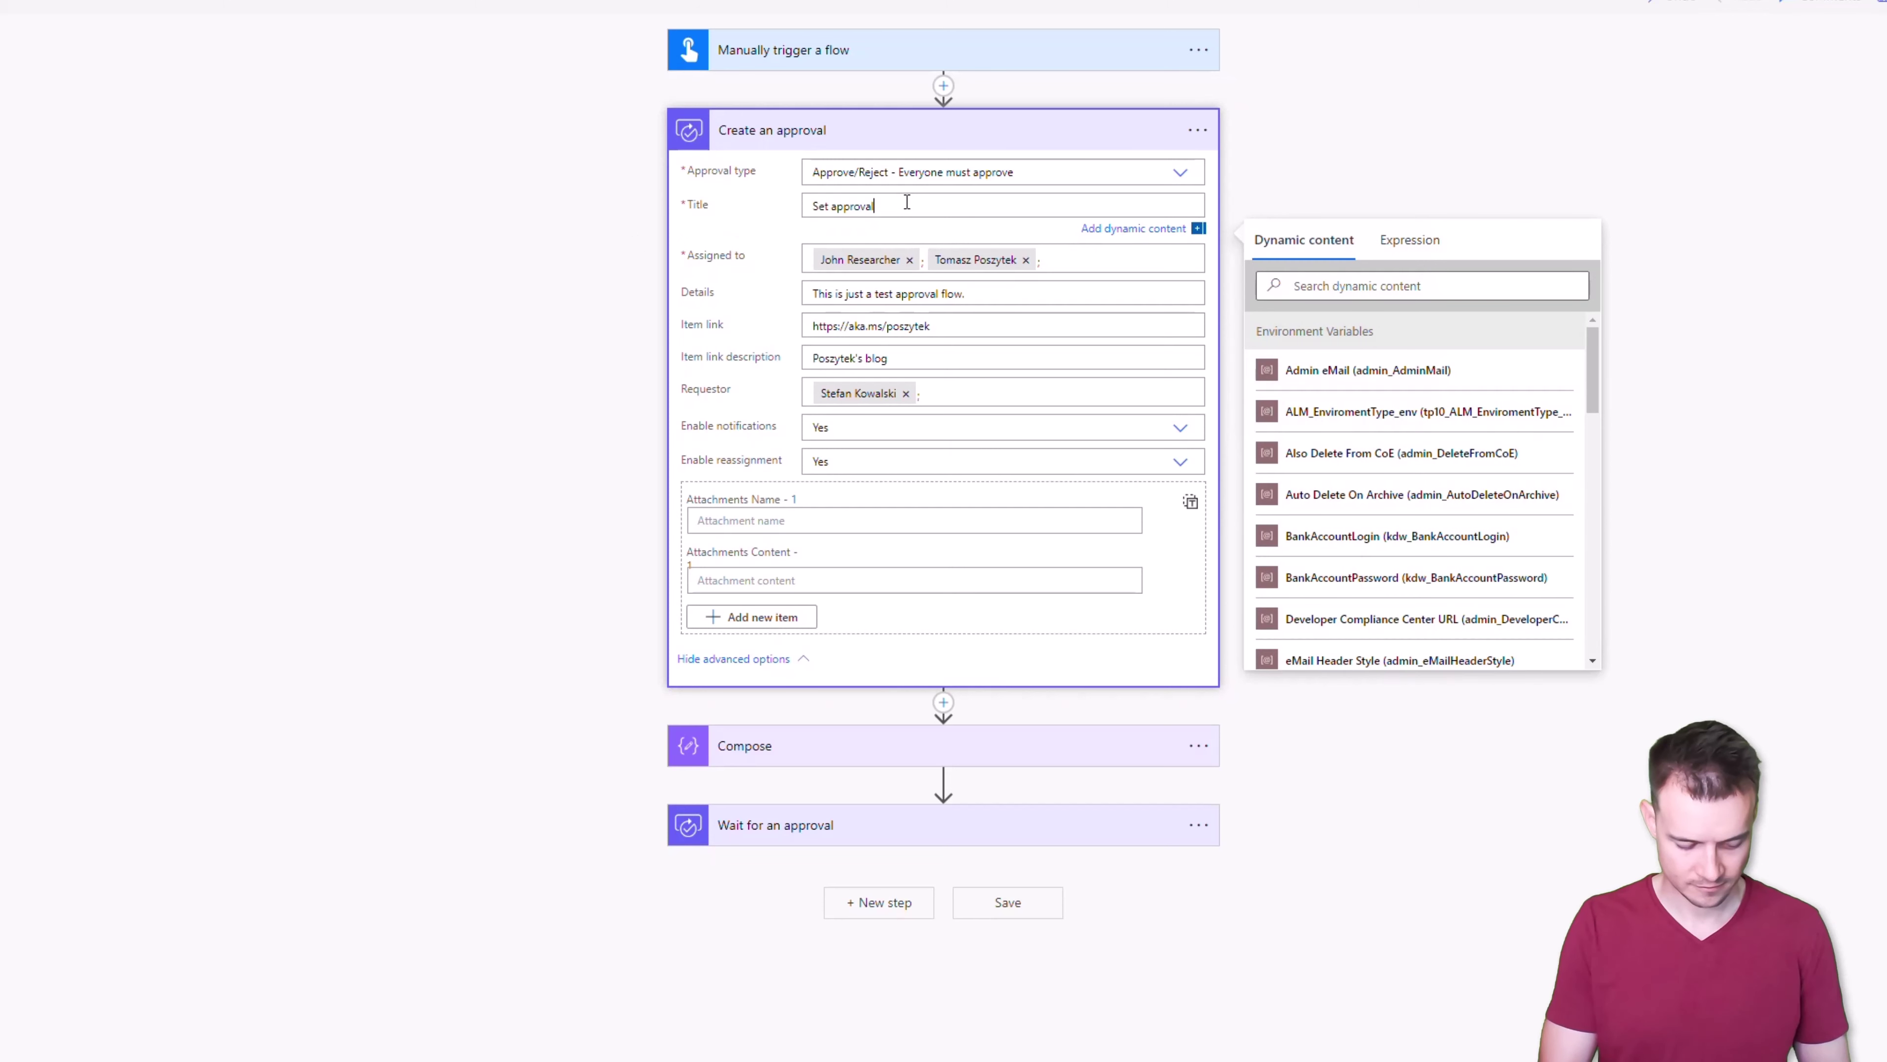
{"action": "type", "text": " metadata"}
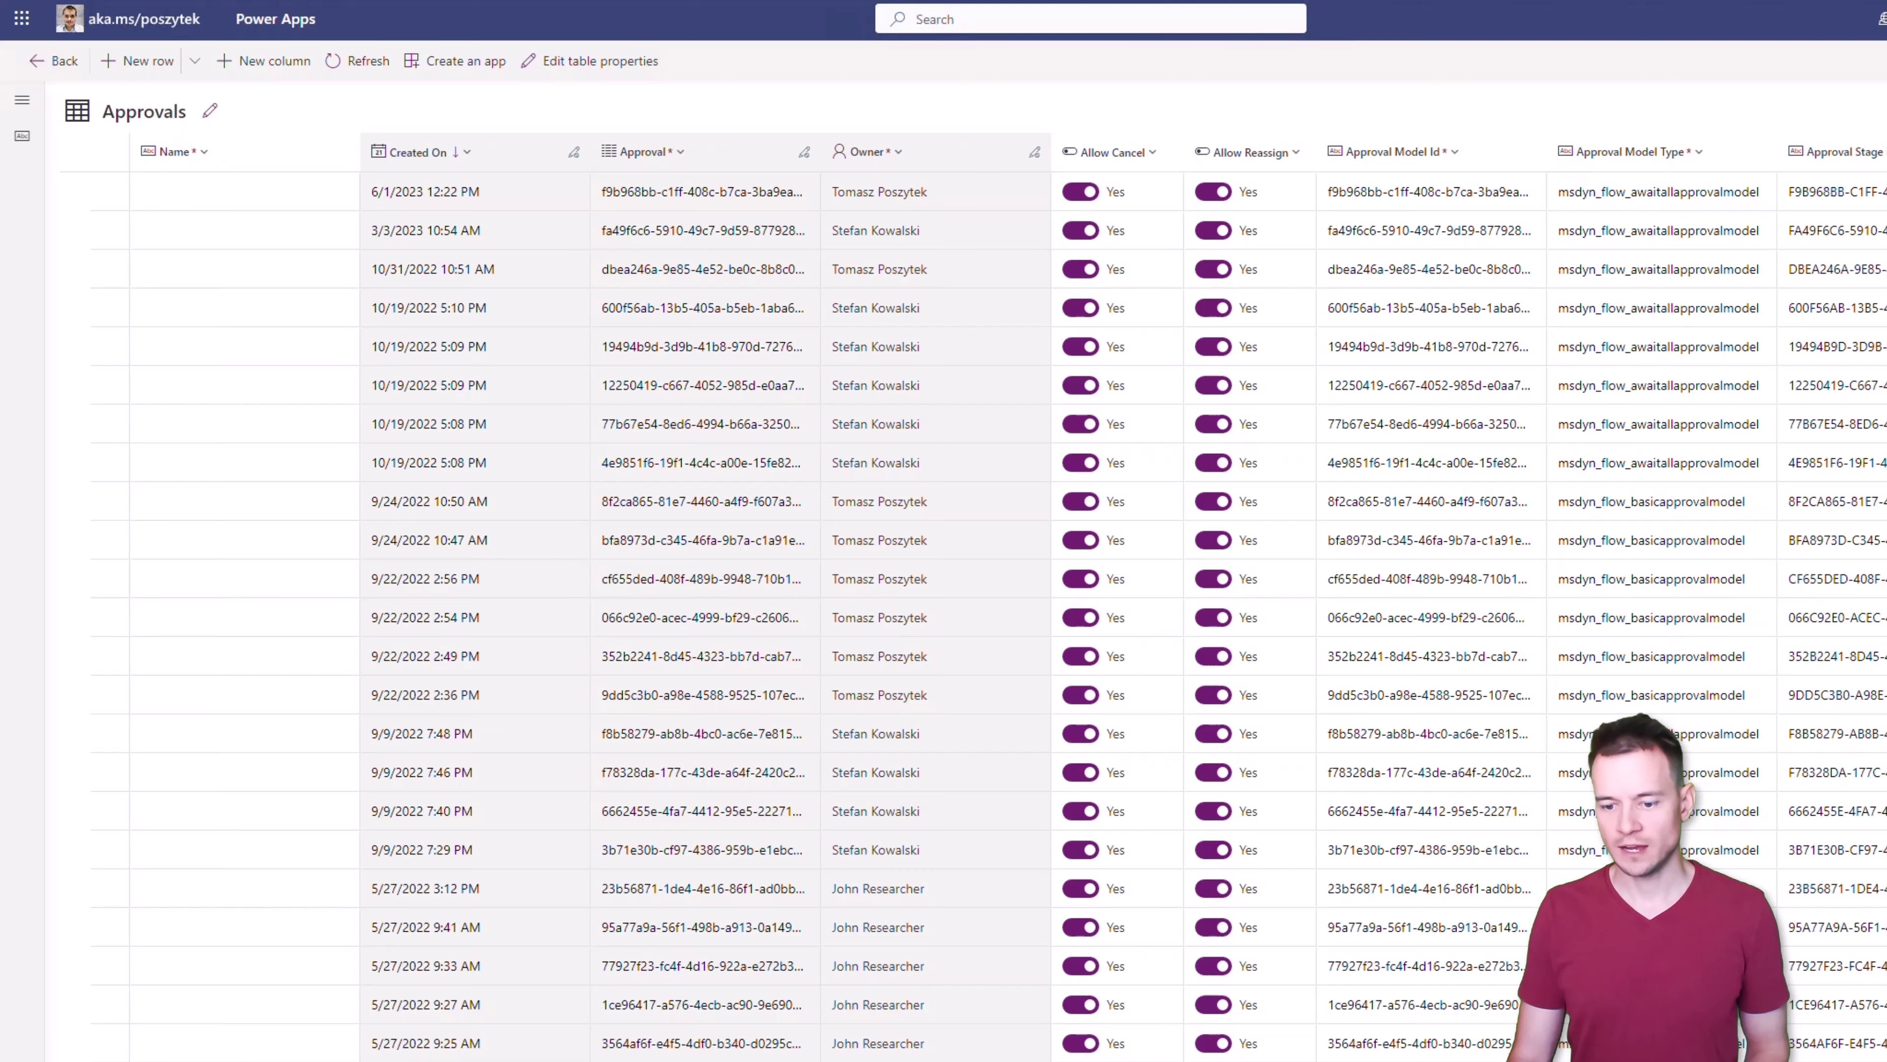
Scroll the Approvals grid right until the Priority, Source, Stage and Status columns show
{"action": "scroll", "coordinate": [996, 595], "scroll_direction": "right", "scroll_amount": 10}
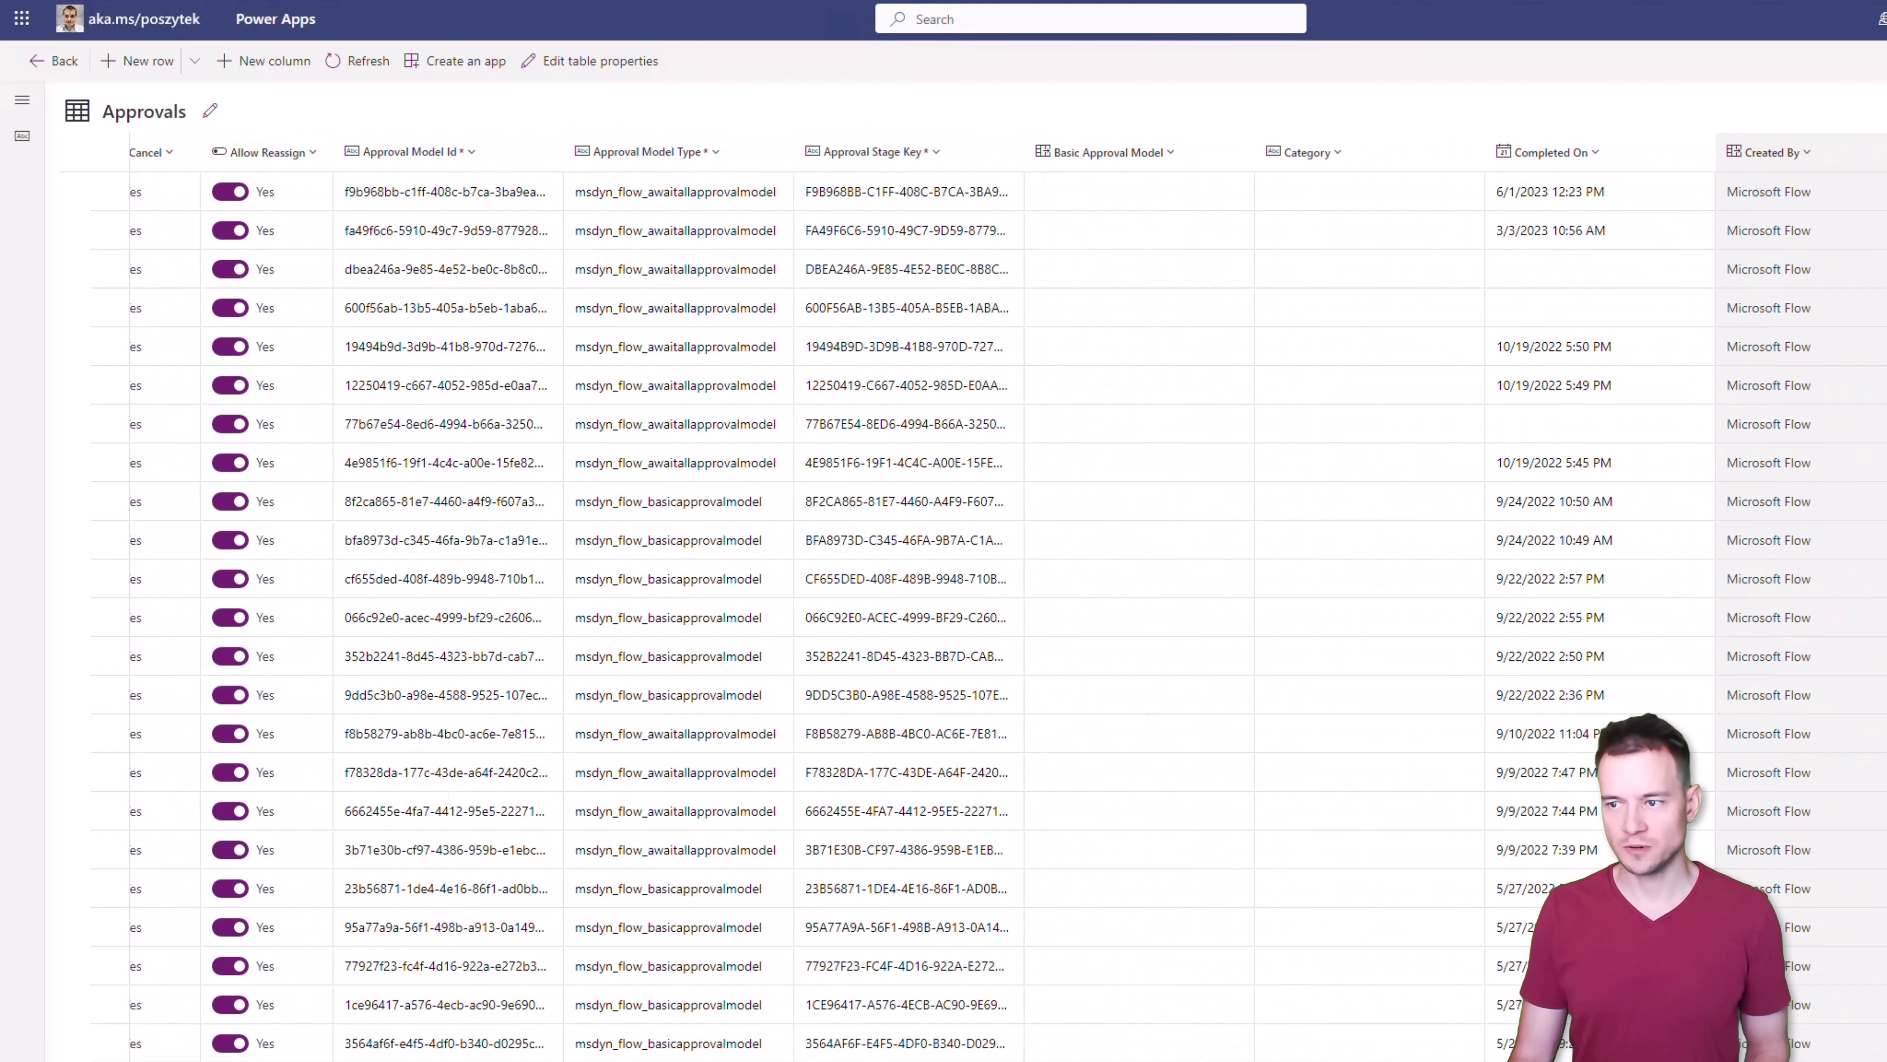
{"action": "scroll", "coordinate": [995, 595], "scroll_direction": "right", "scroll_amount": 7}
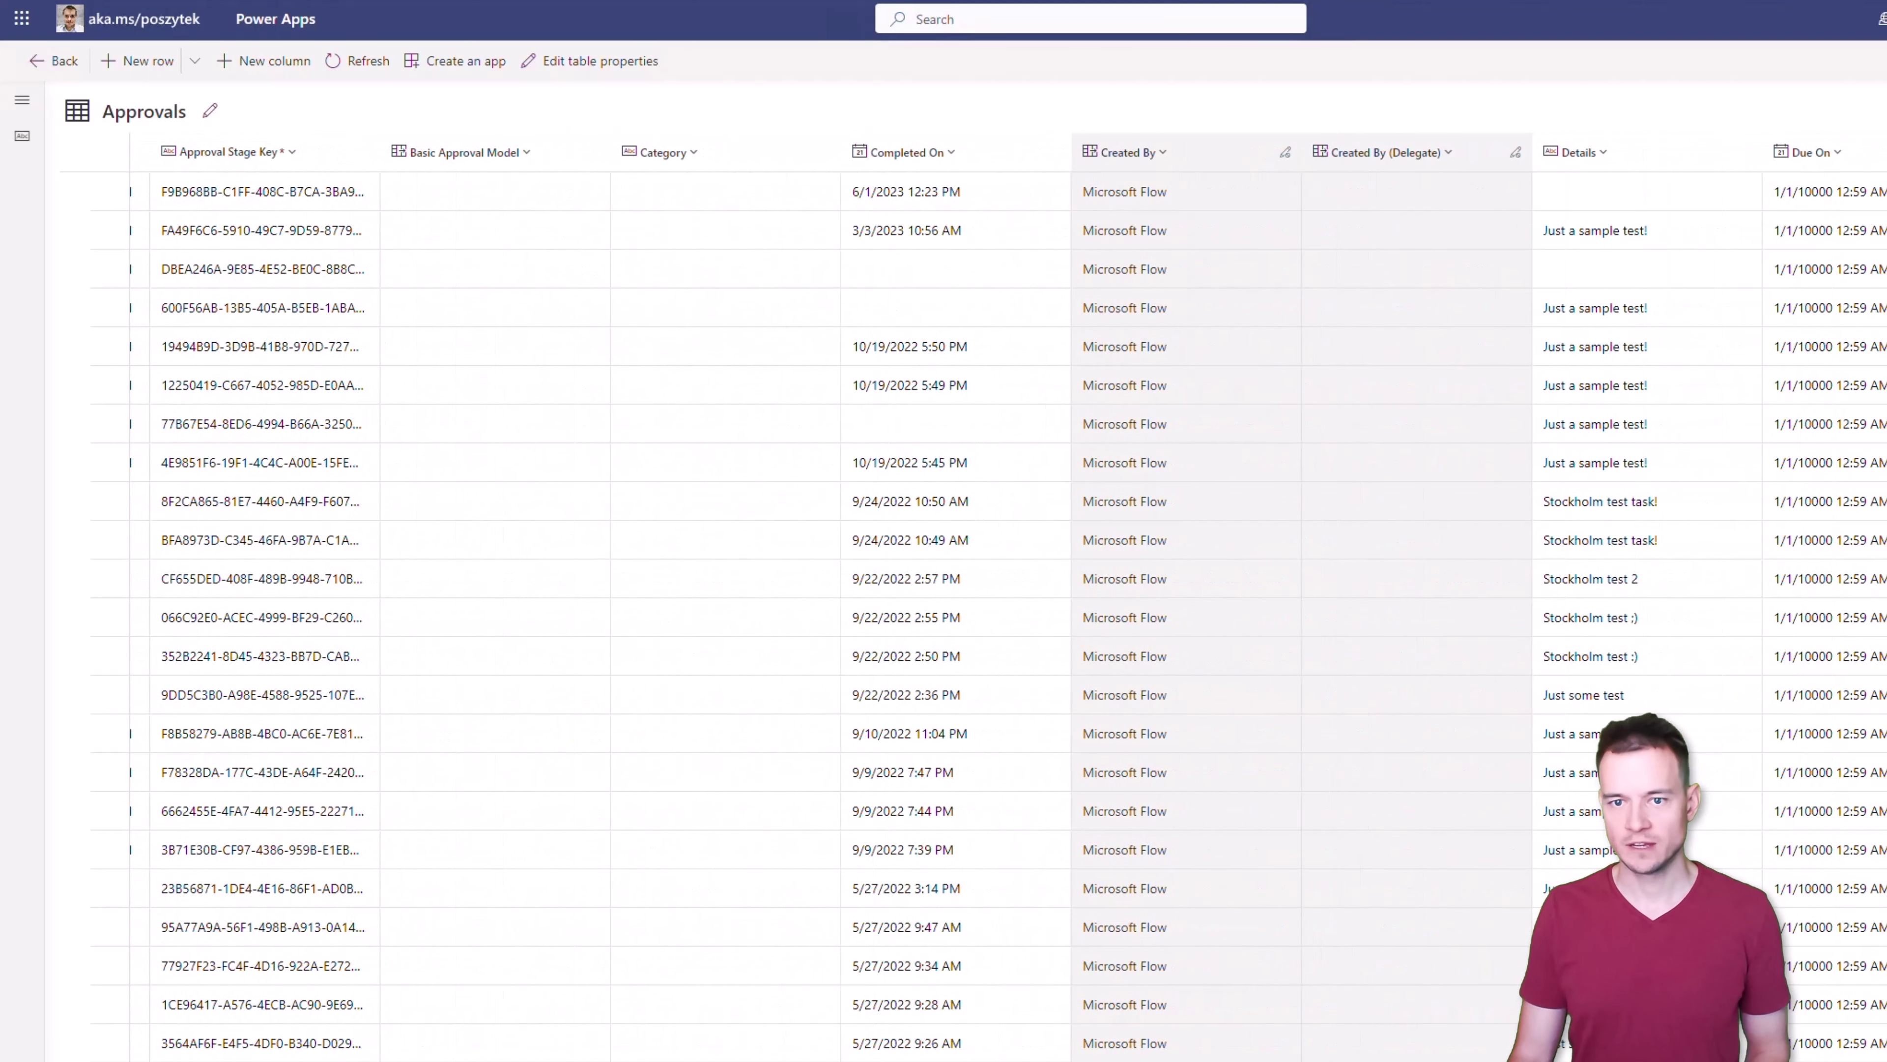
{"action": "scroll", "coordinate": [995, 595], "scroll_direction": "right", "scroll_amount": 9}
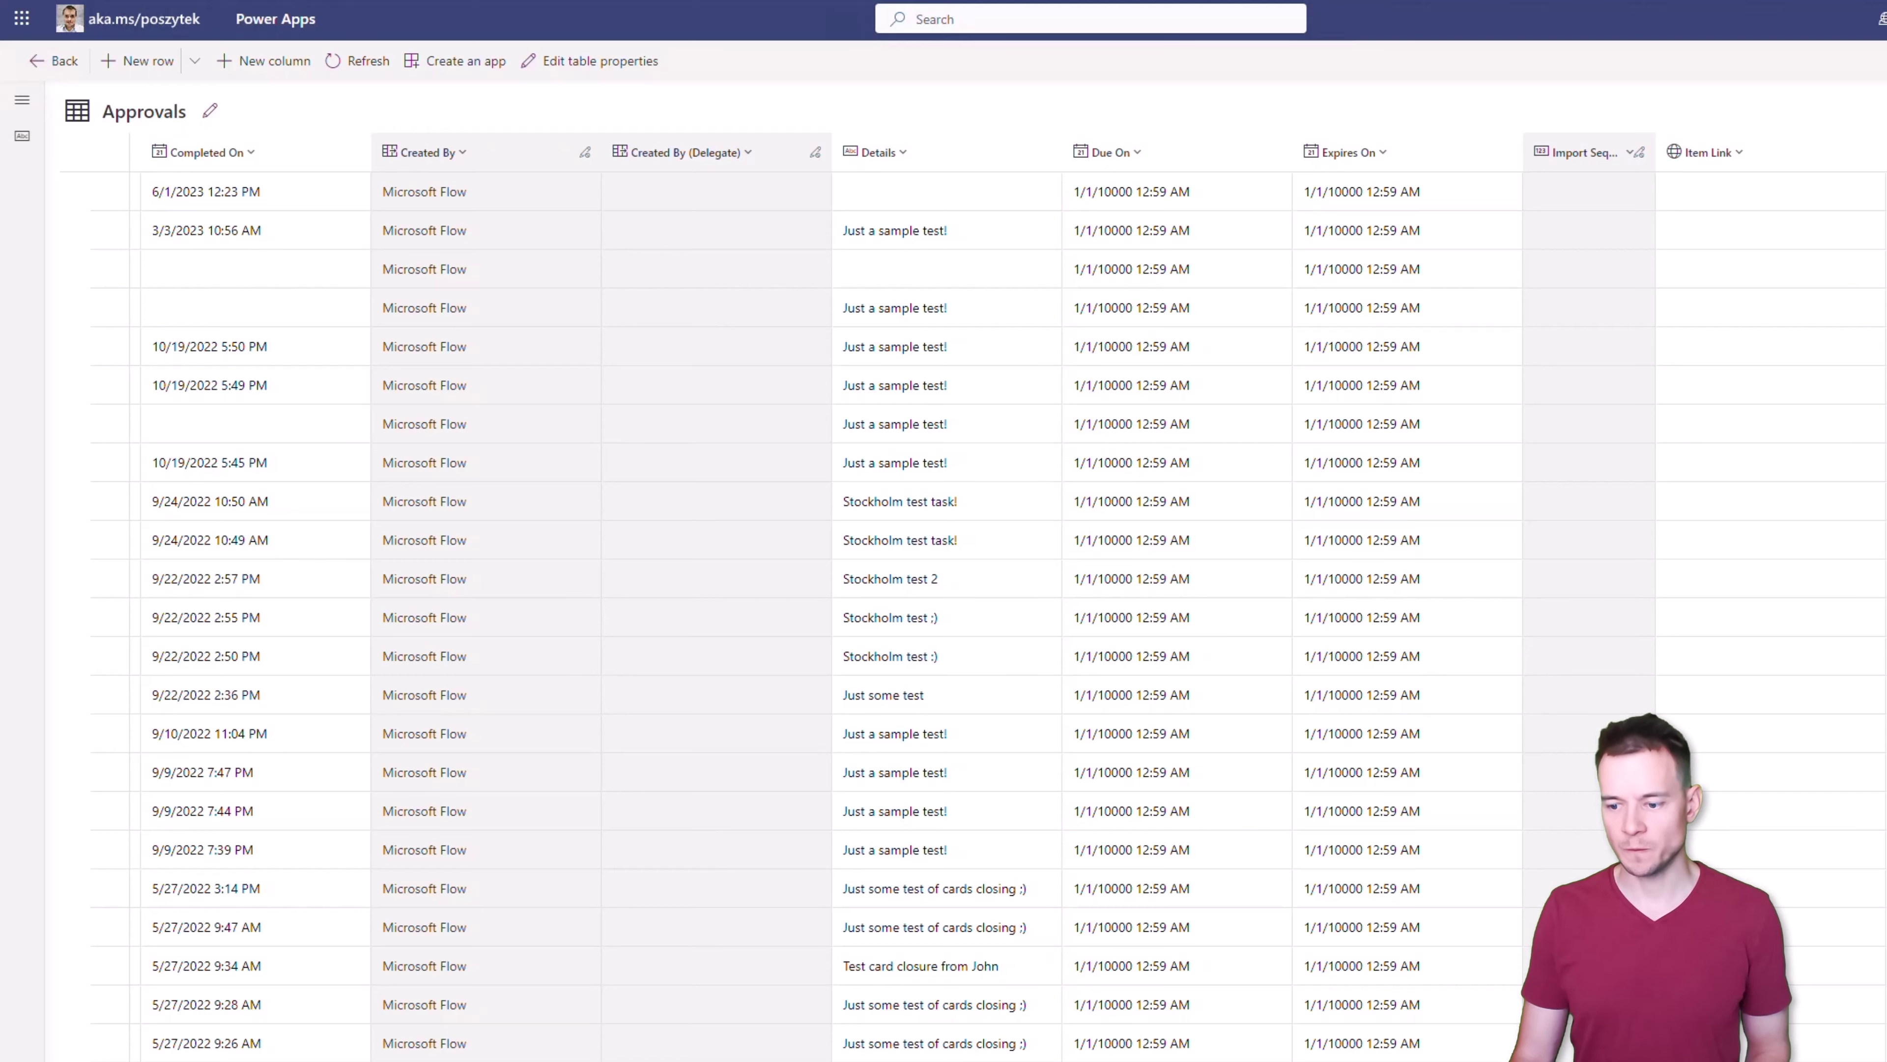
{"action": "scroll", "coordinate": [1008, 597], "scroll_direction": "right", "scroll_amount": 2}
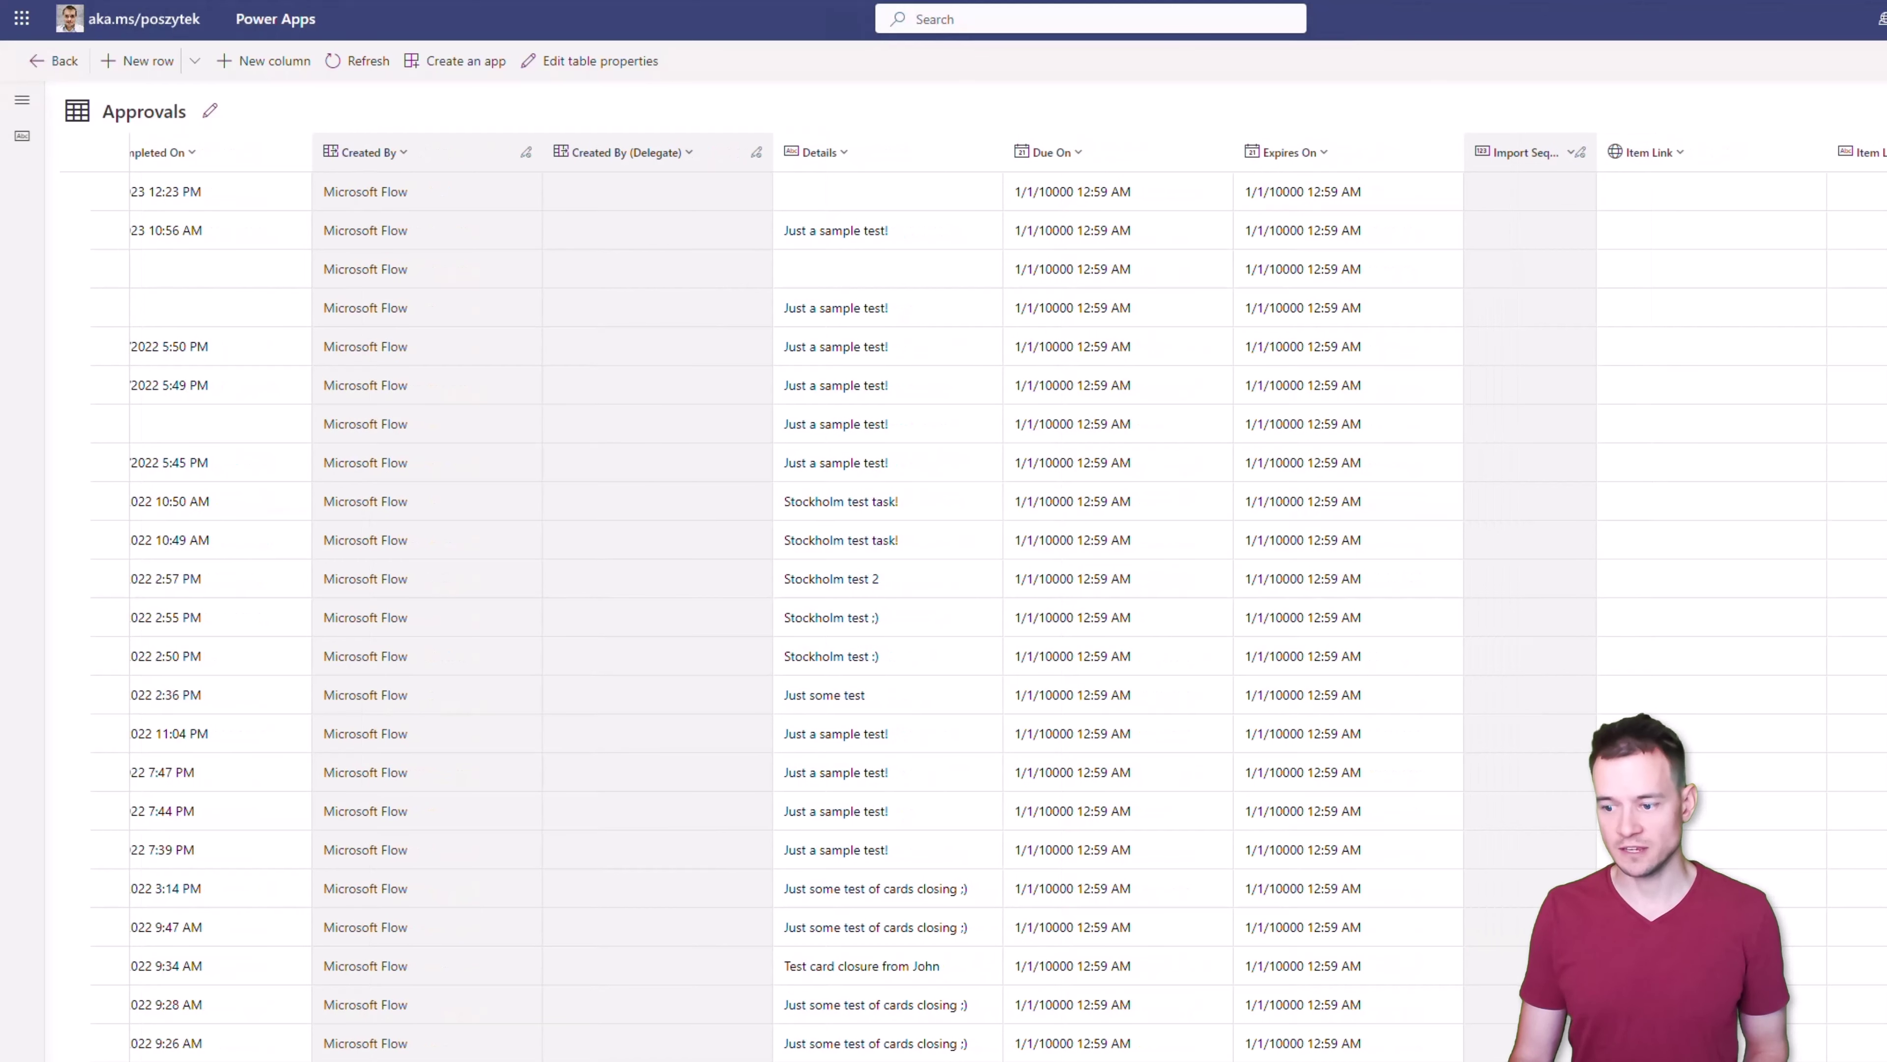
{"action": "scroll", "coordinate": [1009, 598], "scroll_direction": "right", "scroll_amount": 10}
{"action": "scroll", "coordinate": [1009, 598], "scroll_direction": "right", "scroll_amount": 8}
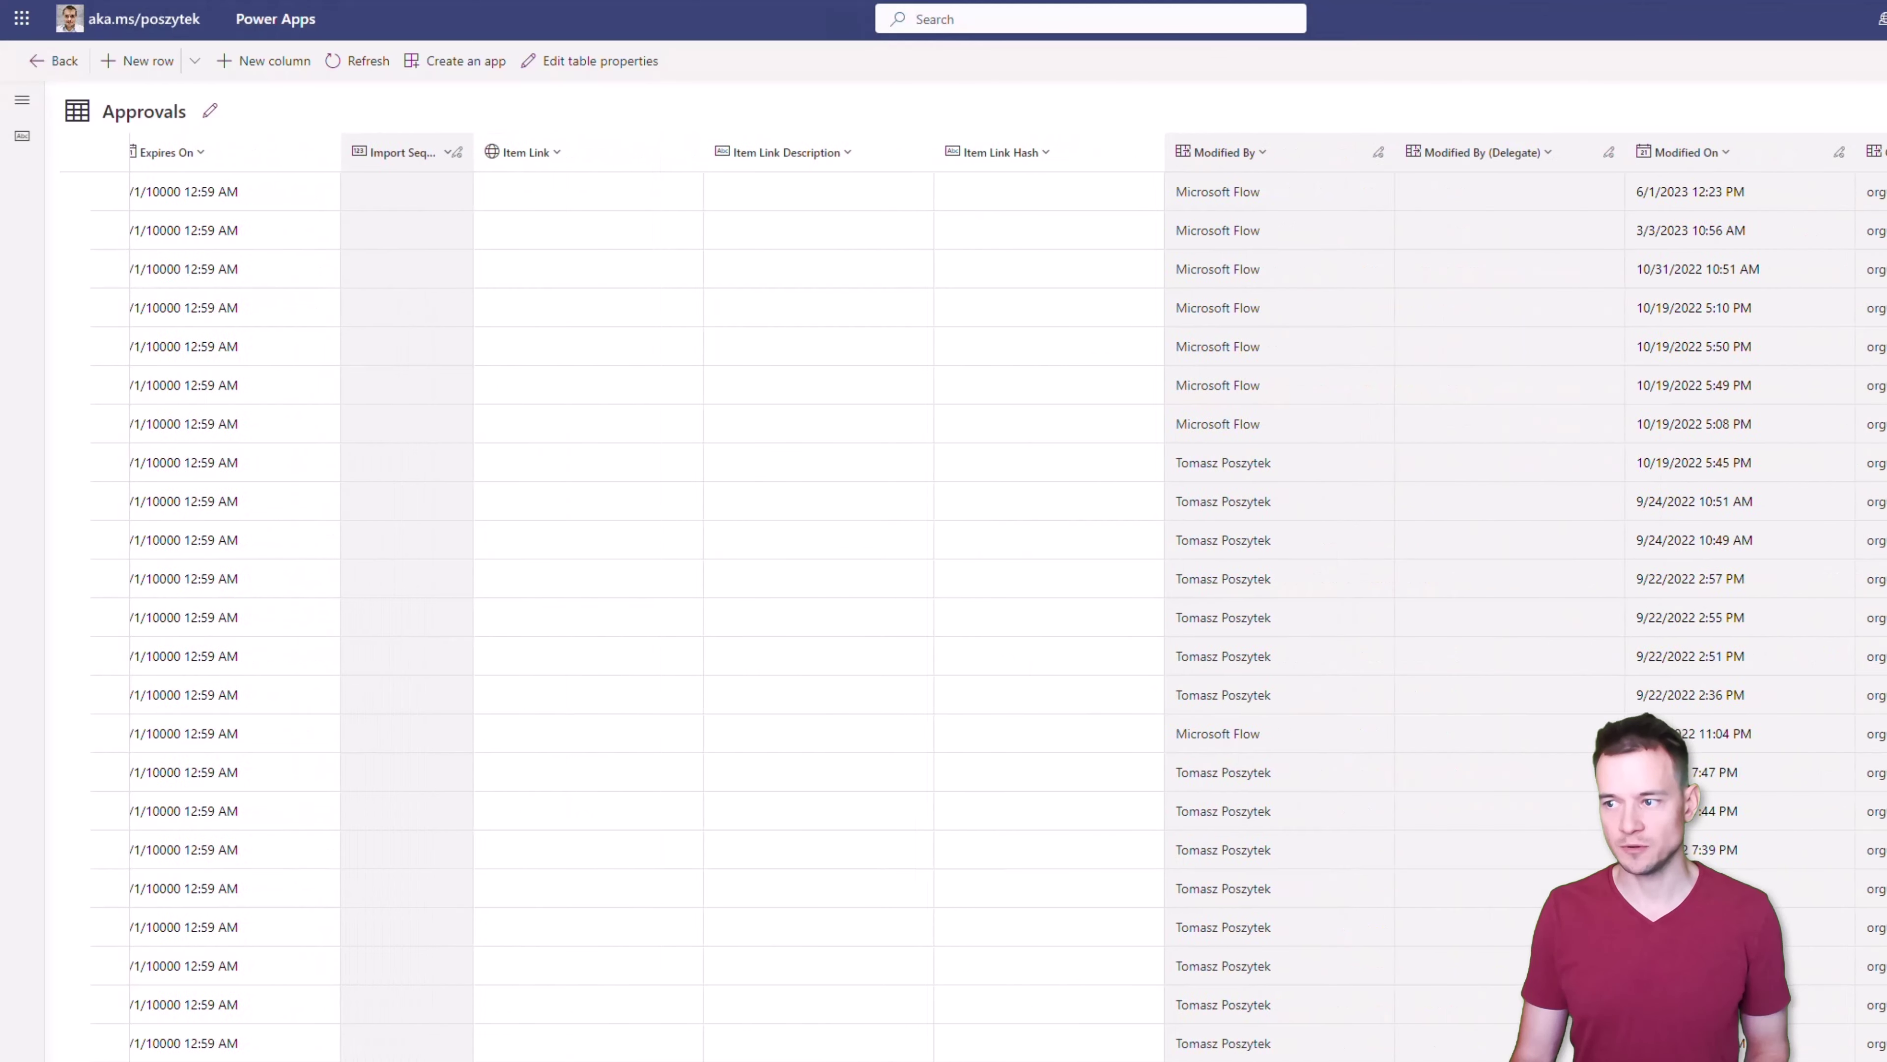
{"action": "scroll", "coordinate": [1009, 597], "scroll_direction": "right", "scroll_amount": 18}
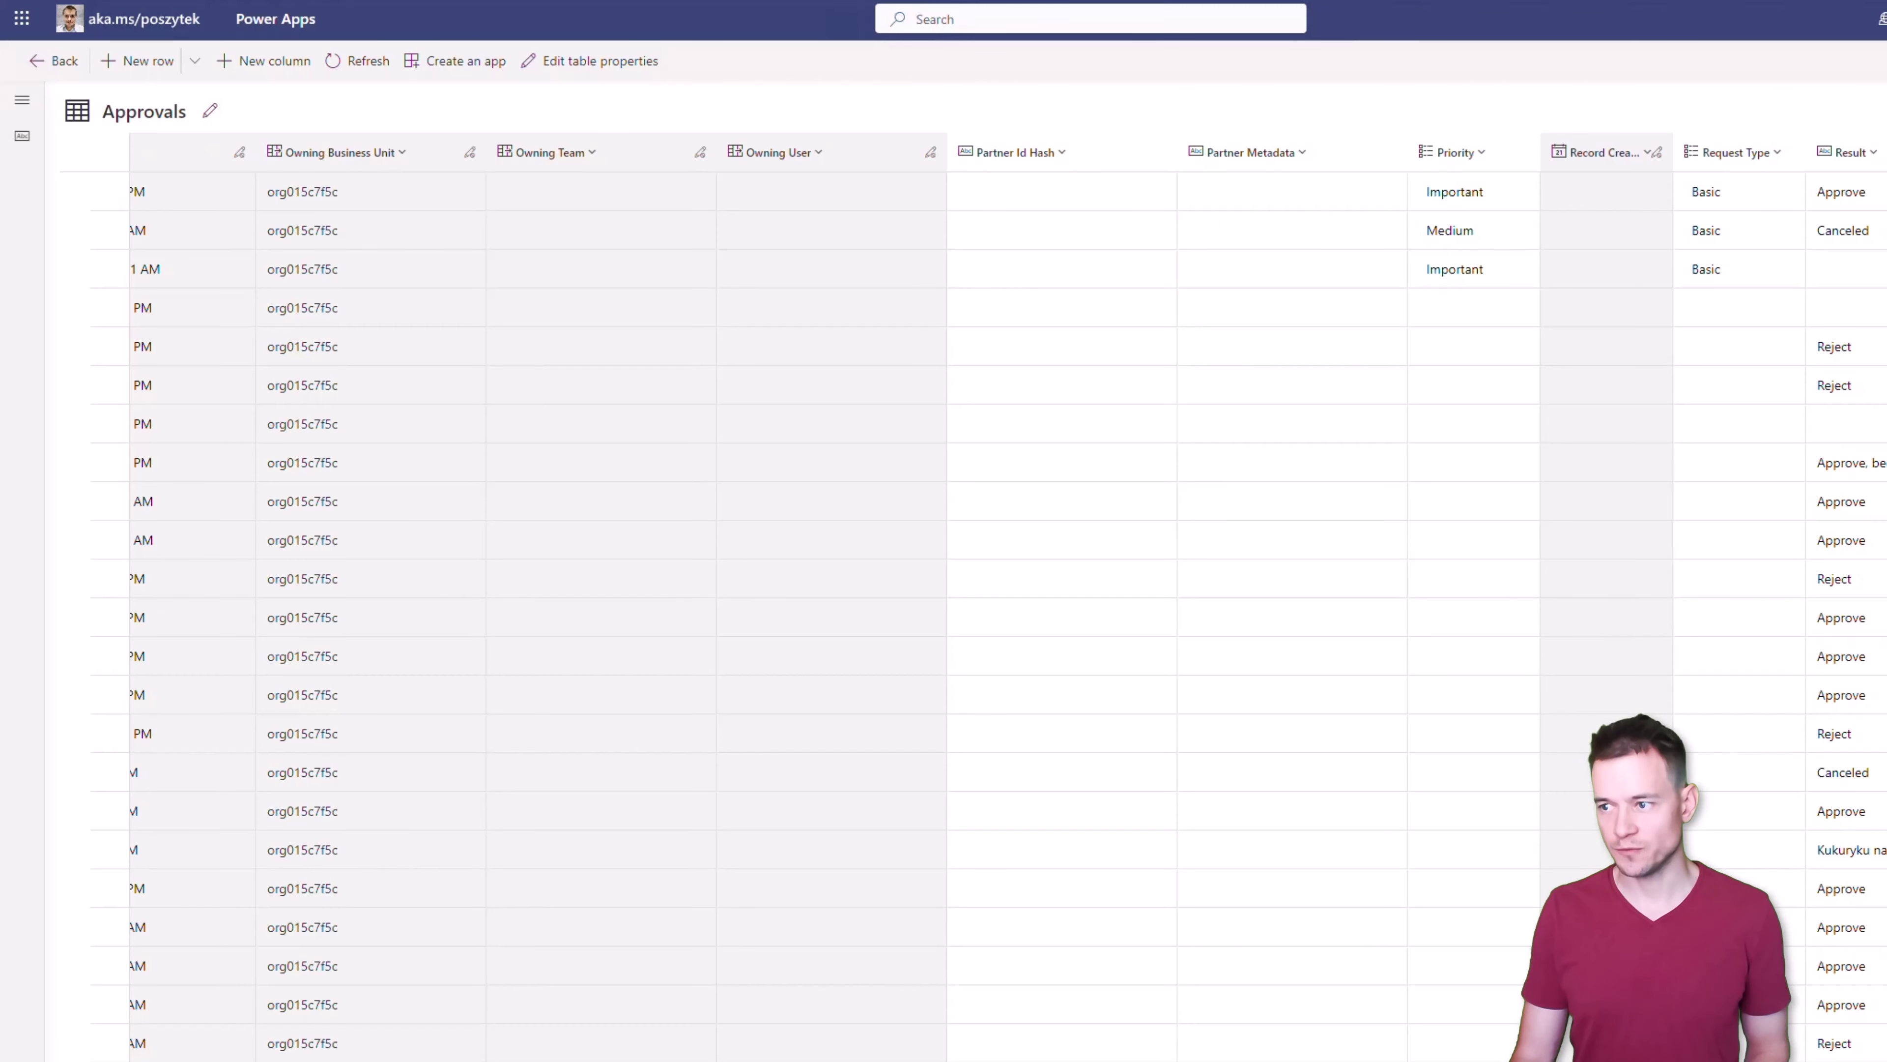
{"action": "scroll", "coordinate": [1009, 595], "scroll_direction": "right", "scroll_amount": 10}
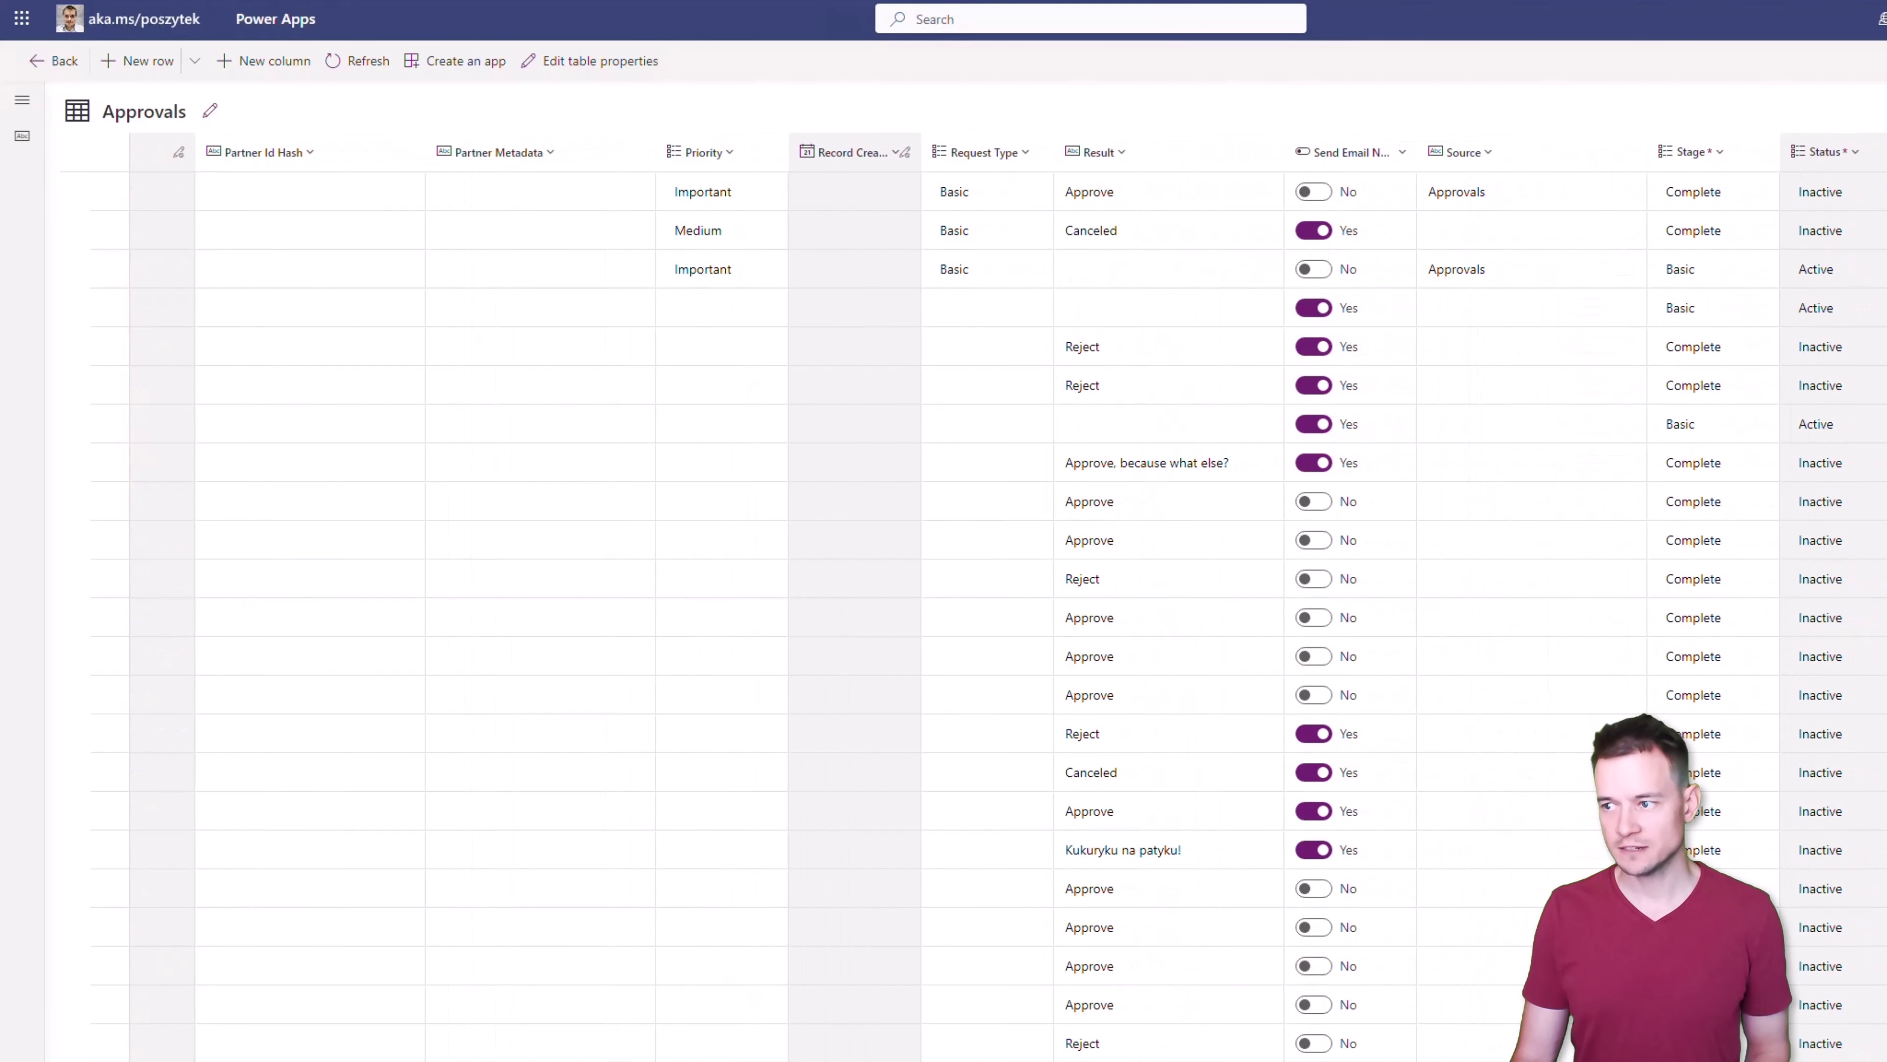
{"action": "scroll", "coordinate": [1457, 383], "scroll_direction": "right", "scroll_amount": 4}
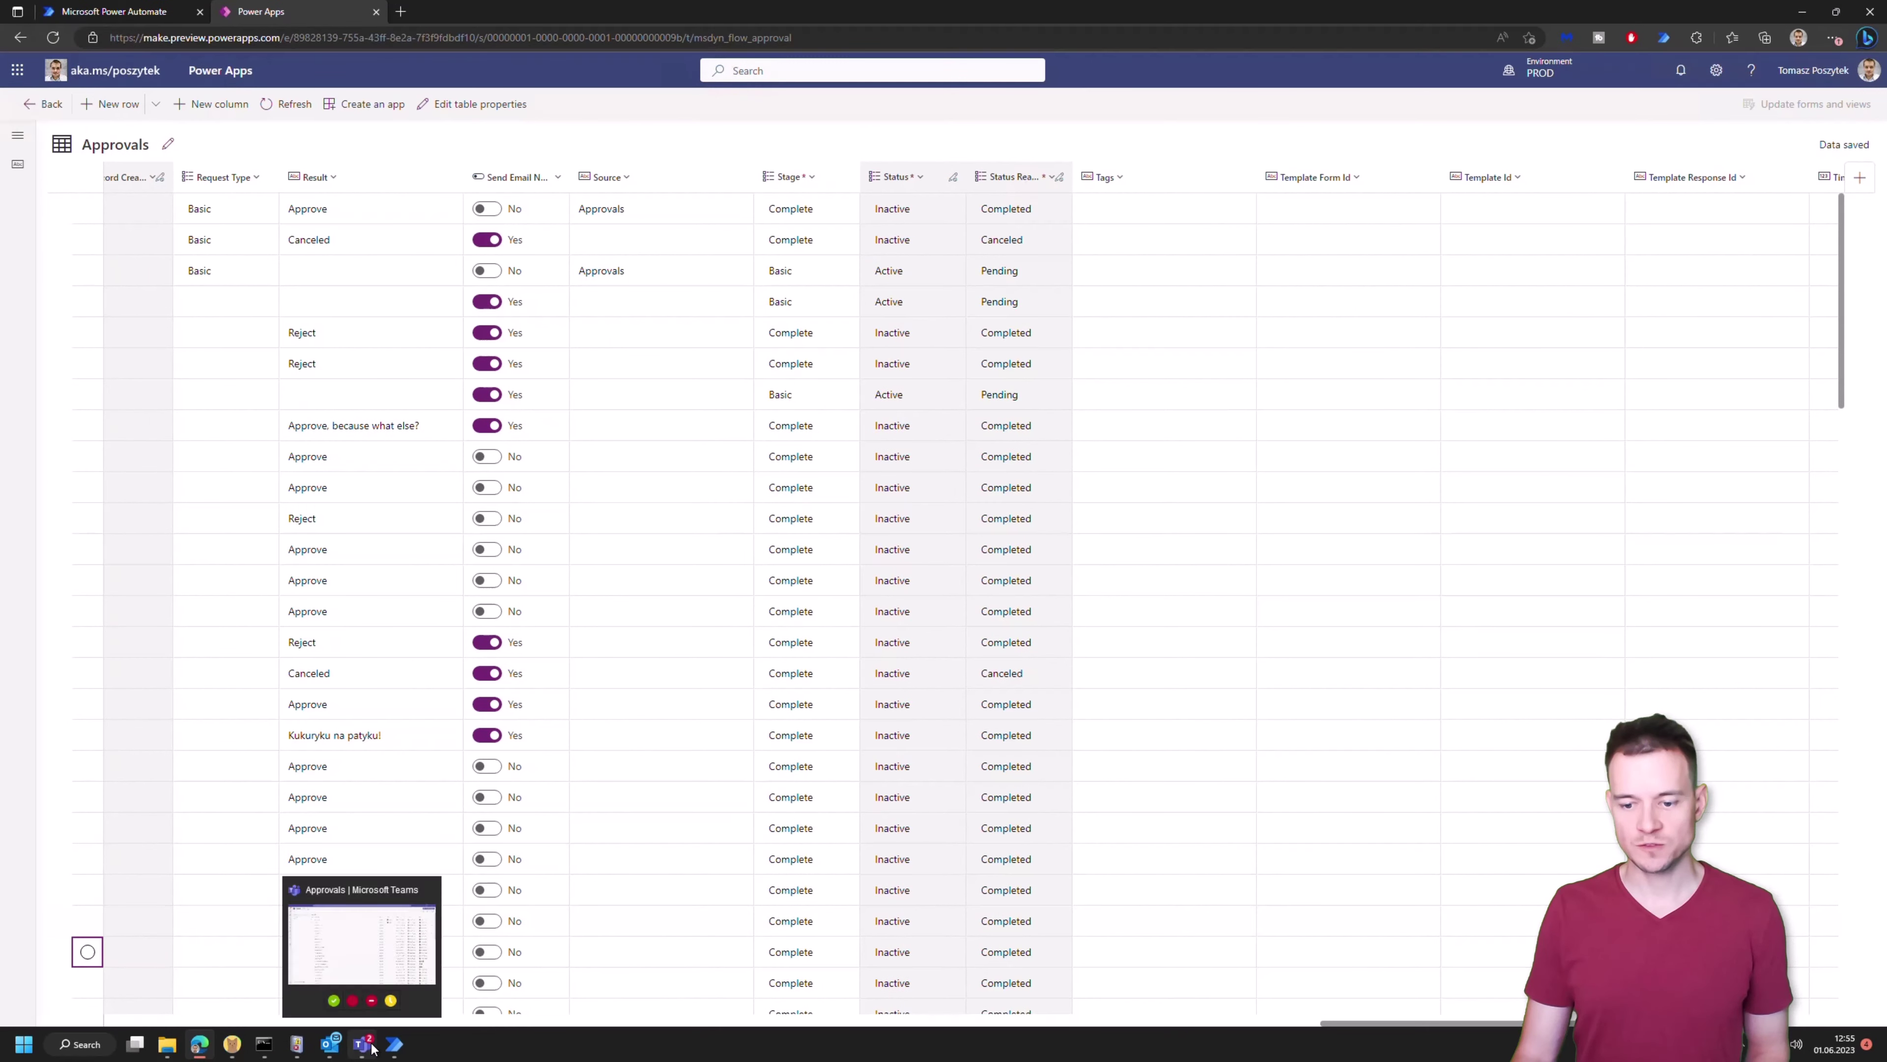
{"action": "left_click", "coordinate": [372, 1048]}
{"action": "left_click", "coordinate": [1853, 58]}
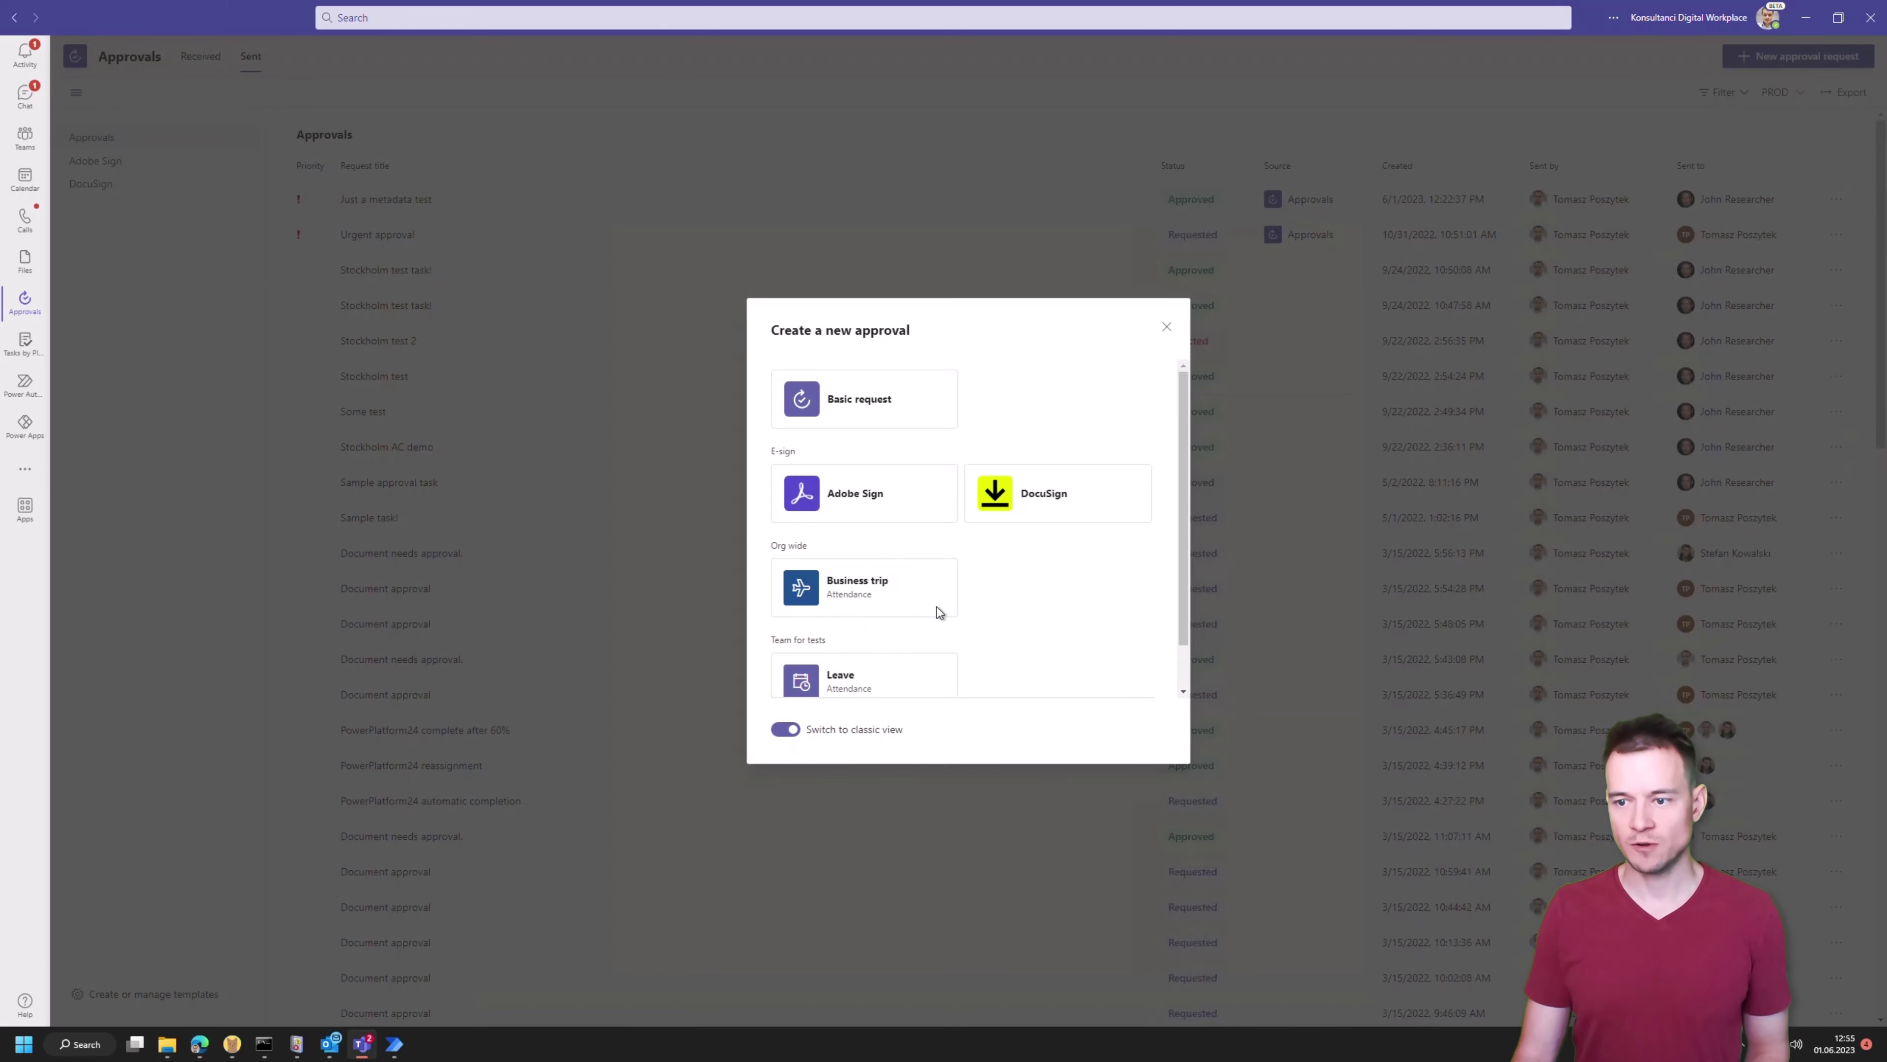
{"action": "scroll", "coordinate": [916, 632], "scroll_direction": "down", "scroll_amount": 1}
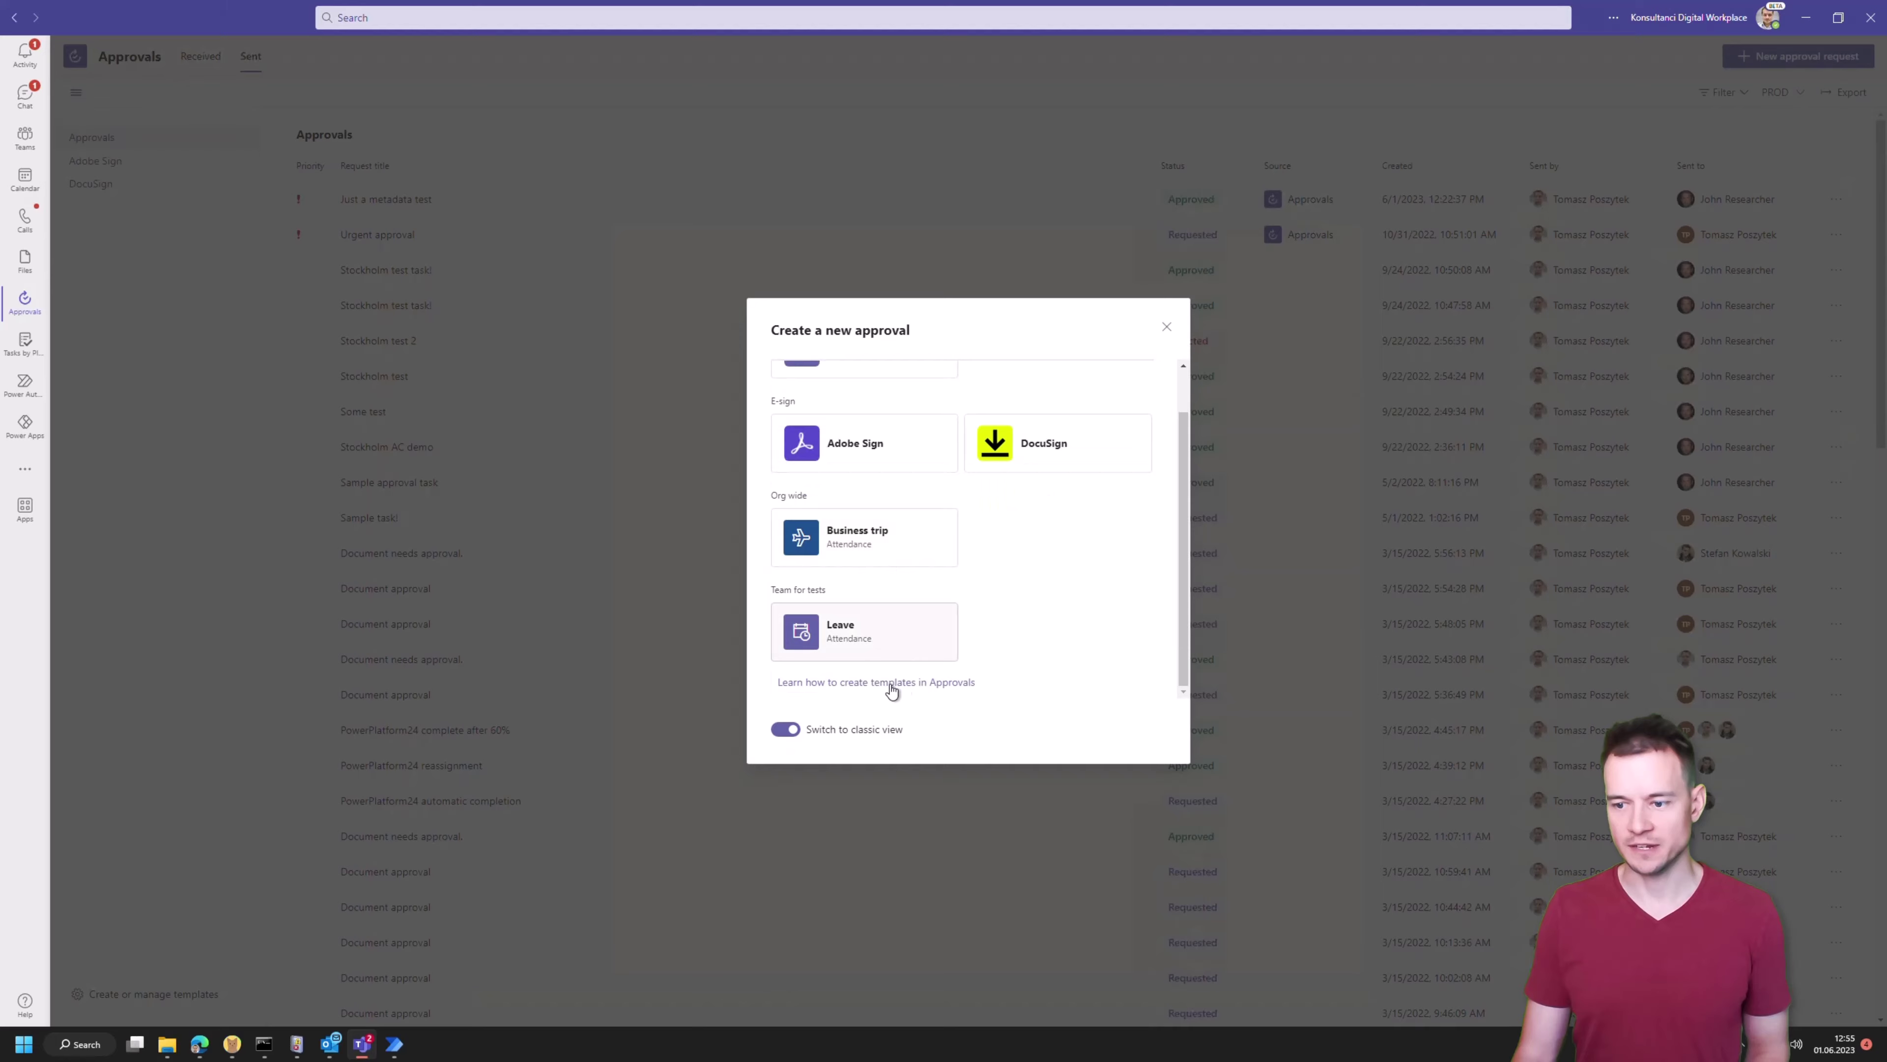
{"action": "left_click", "coordinate": [1166, 328]}
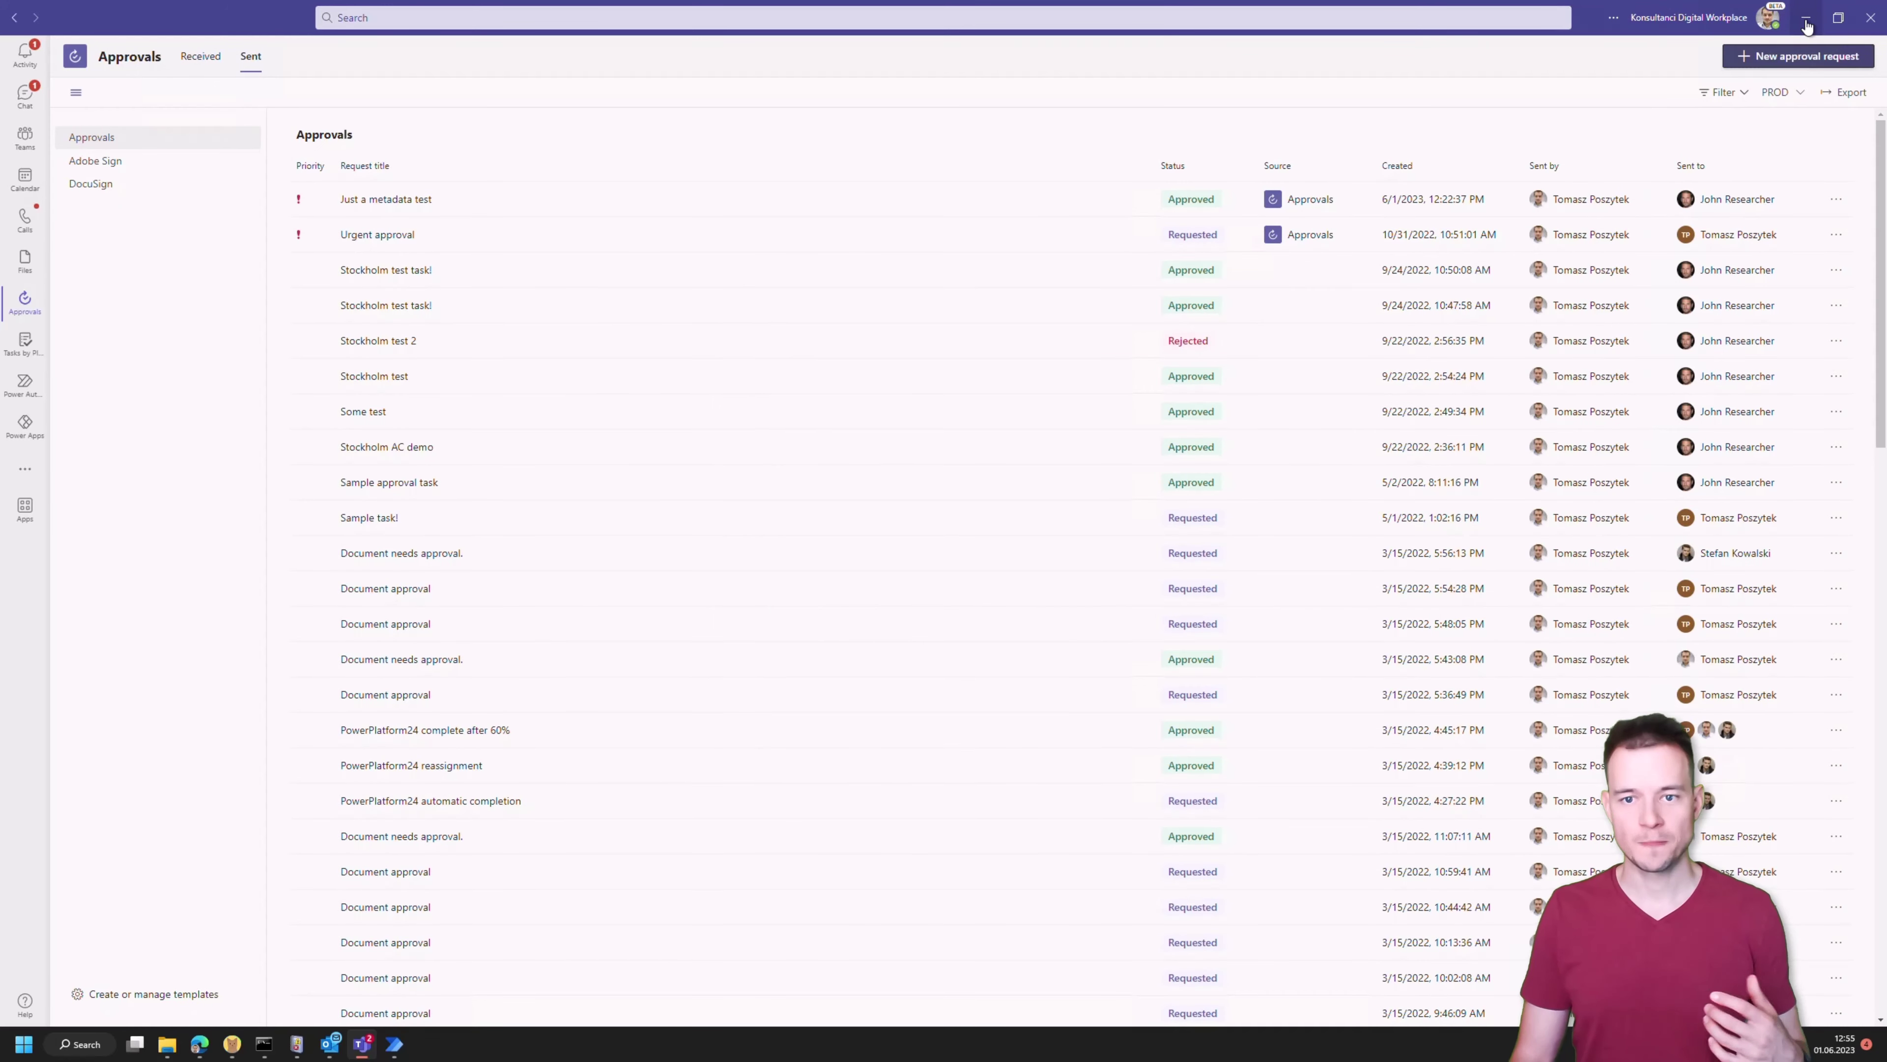
{"action": "left_click", "coordinate": [1806, 21]}
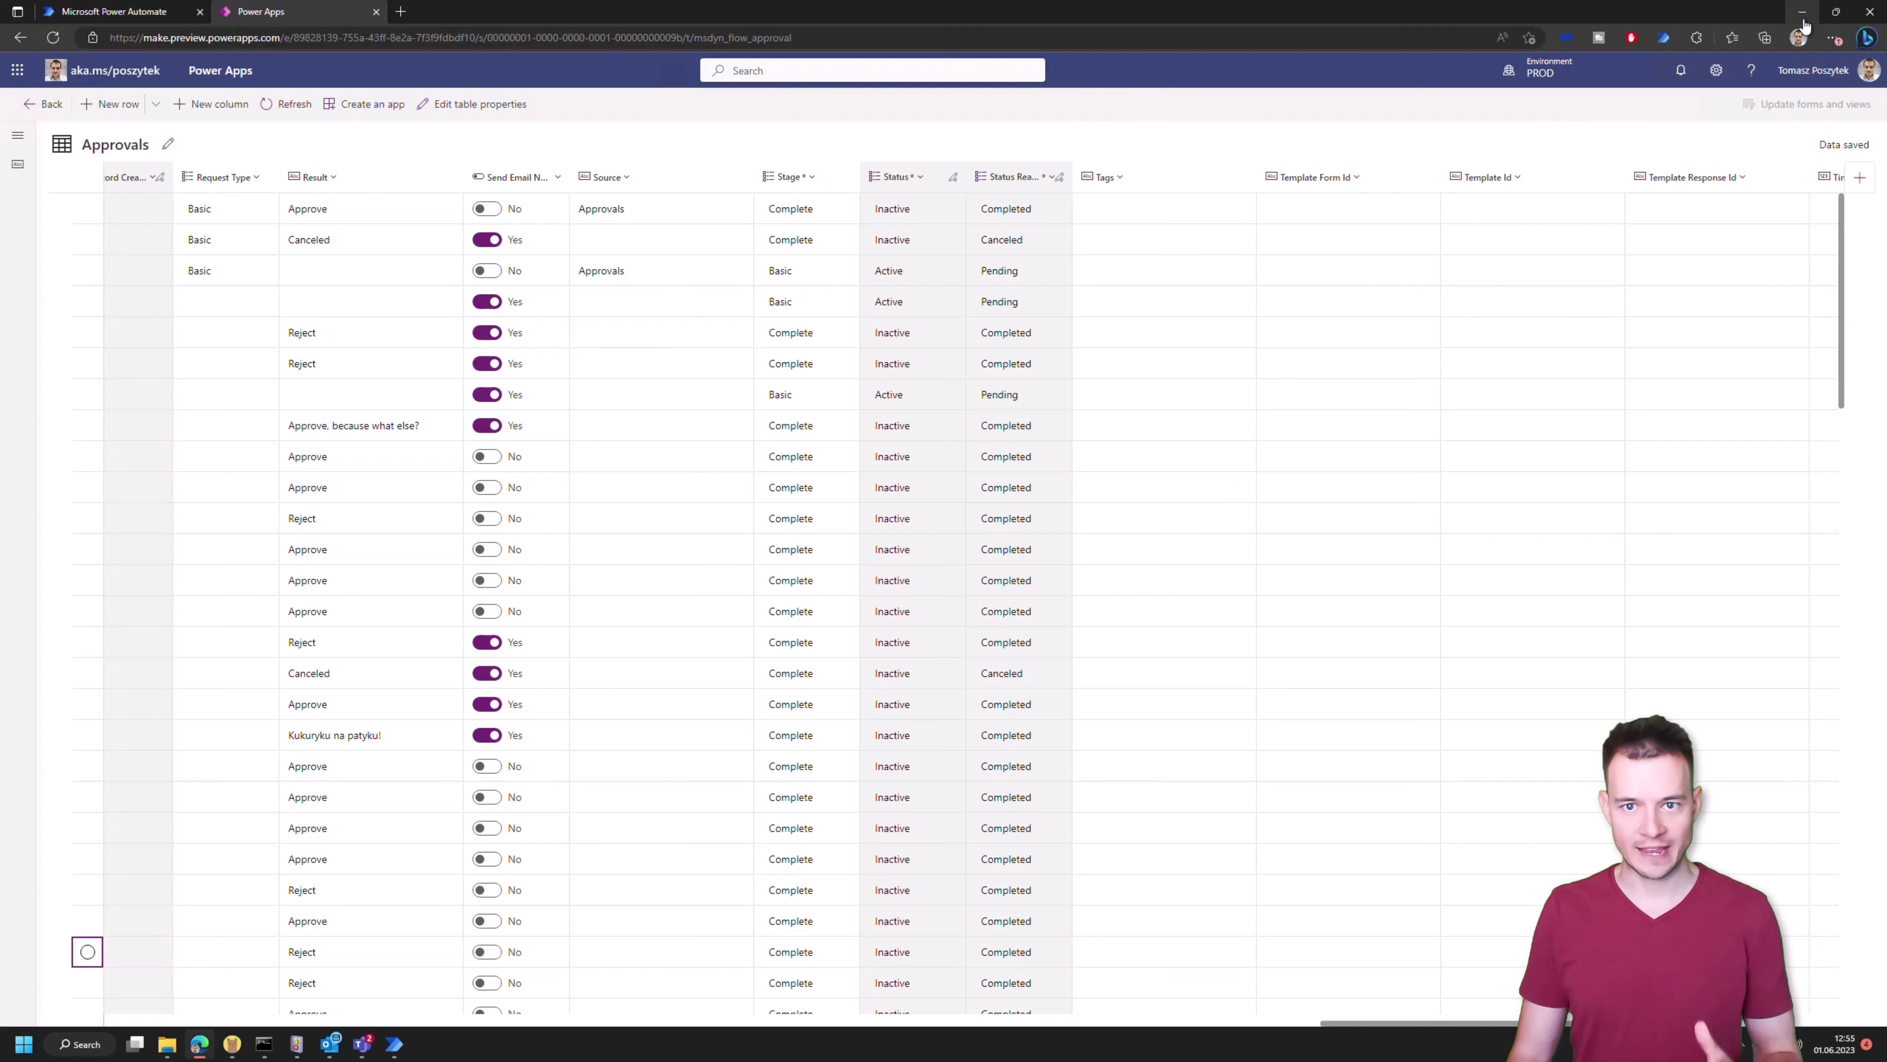
Insert a Microsoft Dataverse 'Update a row' action right after the Compose step
{"action": "left_click", "coordinate": [107, 20]}
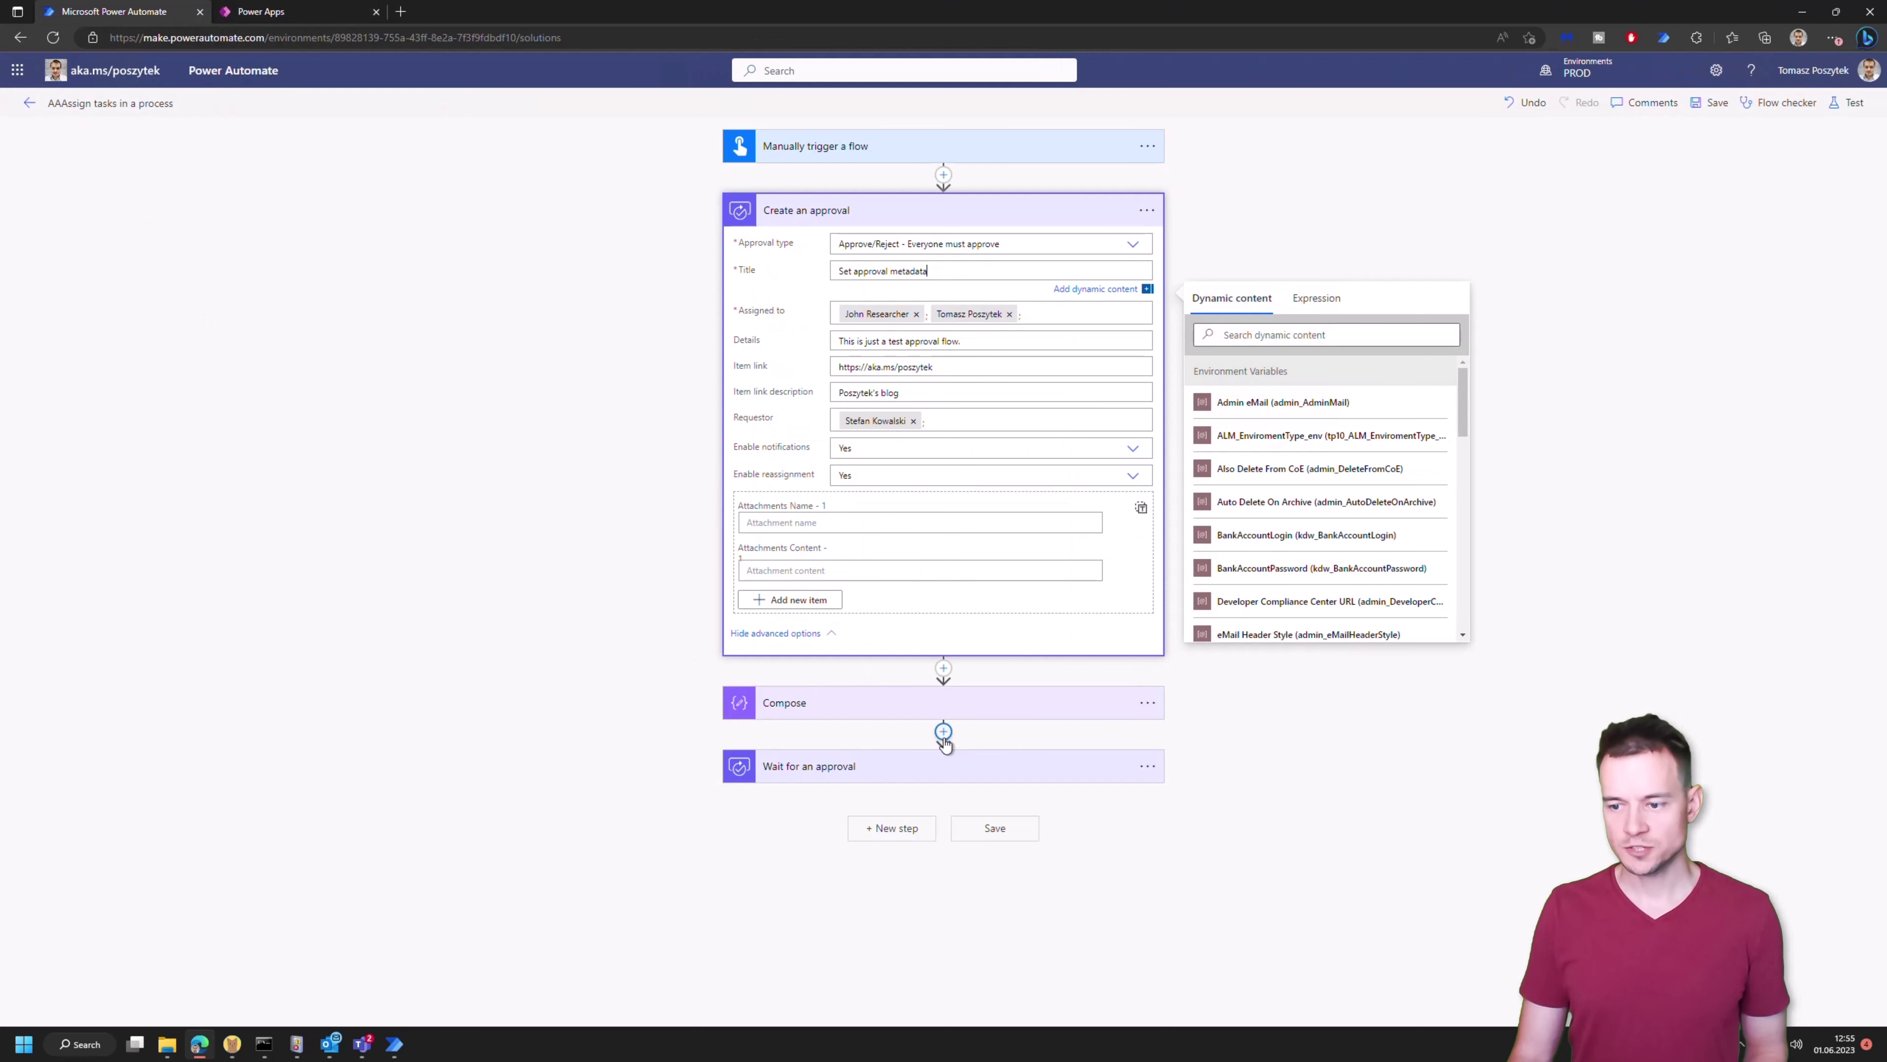
{"action": "left_click", "coordinate": [944, 731]}
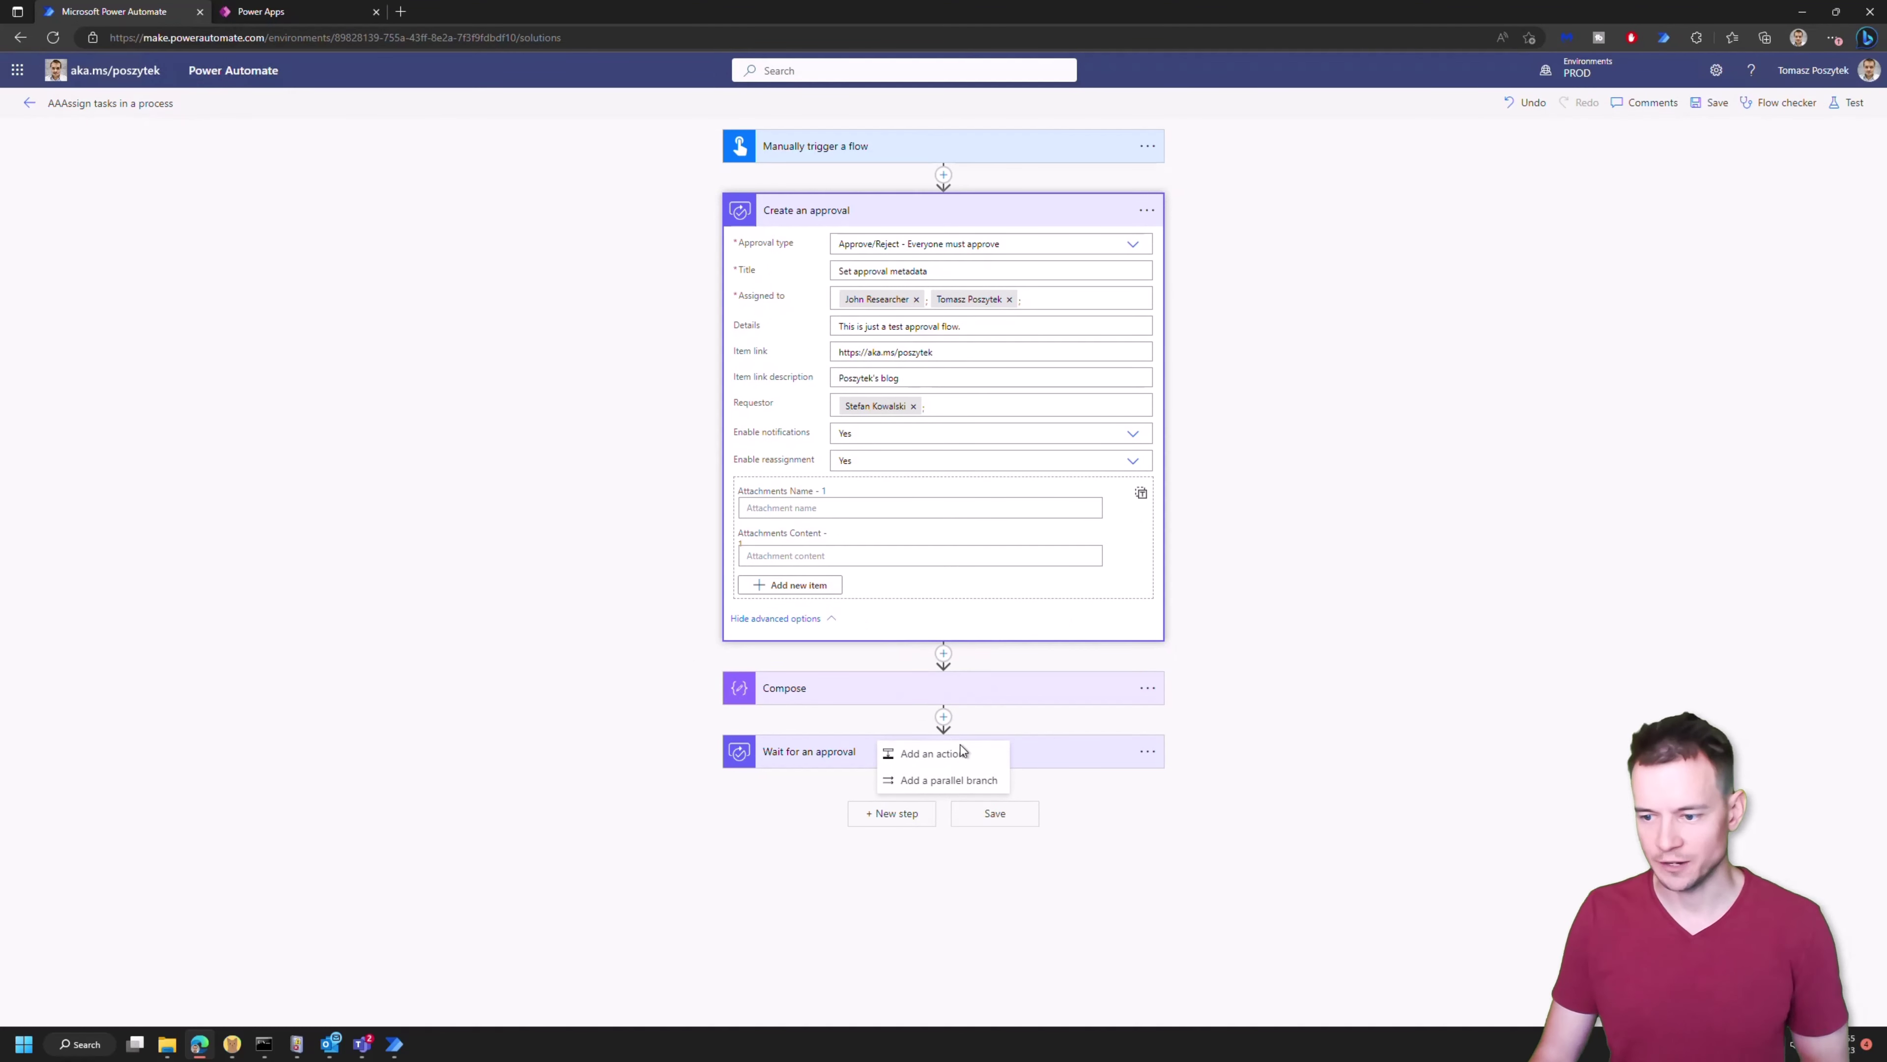
{"action": "left_click", "coordinate": [930, 753]}
{"action": "left_click", "coordinate": [1107, 457]}
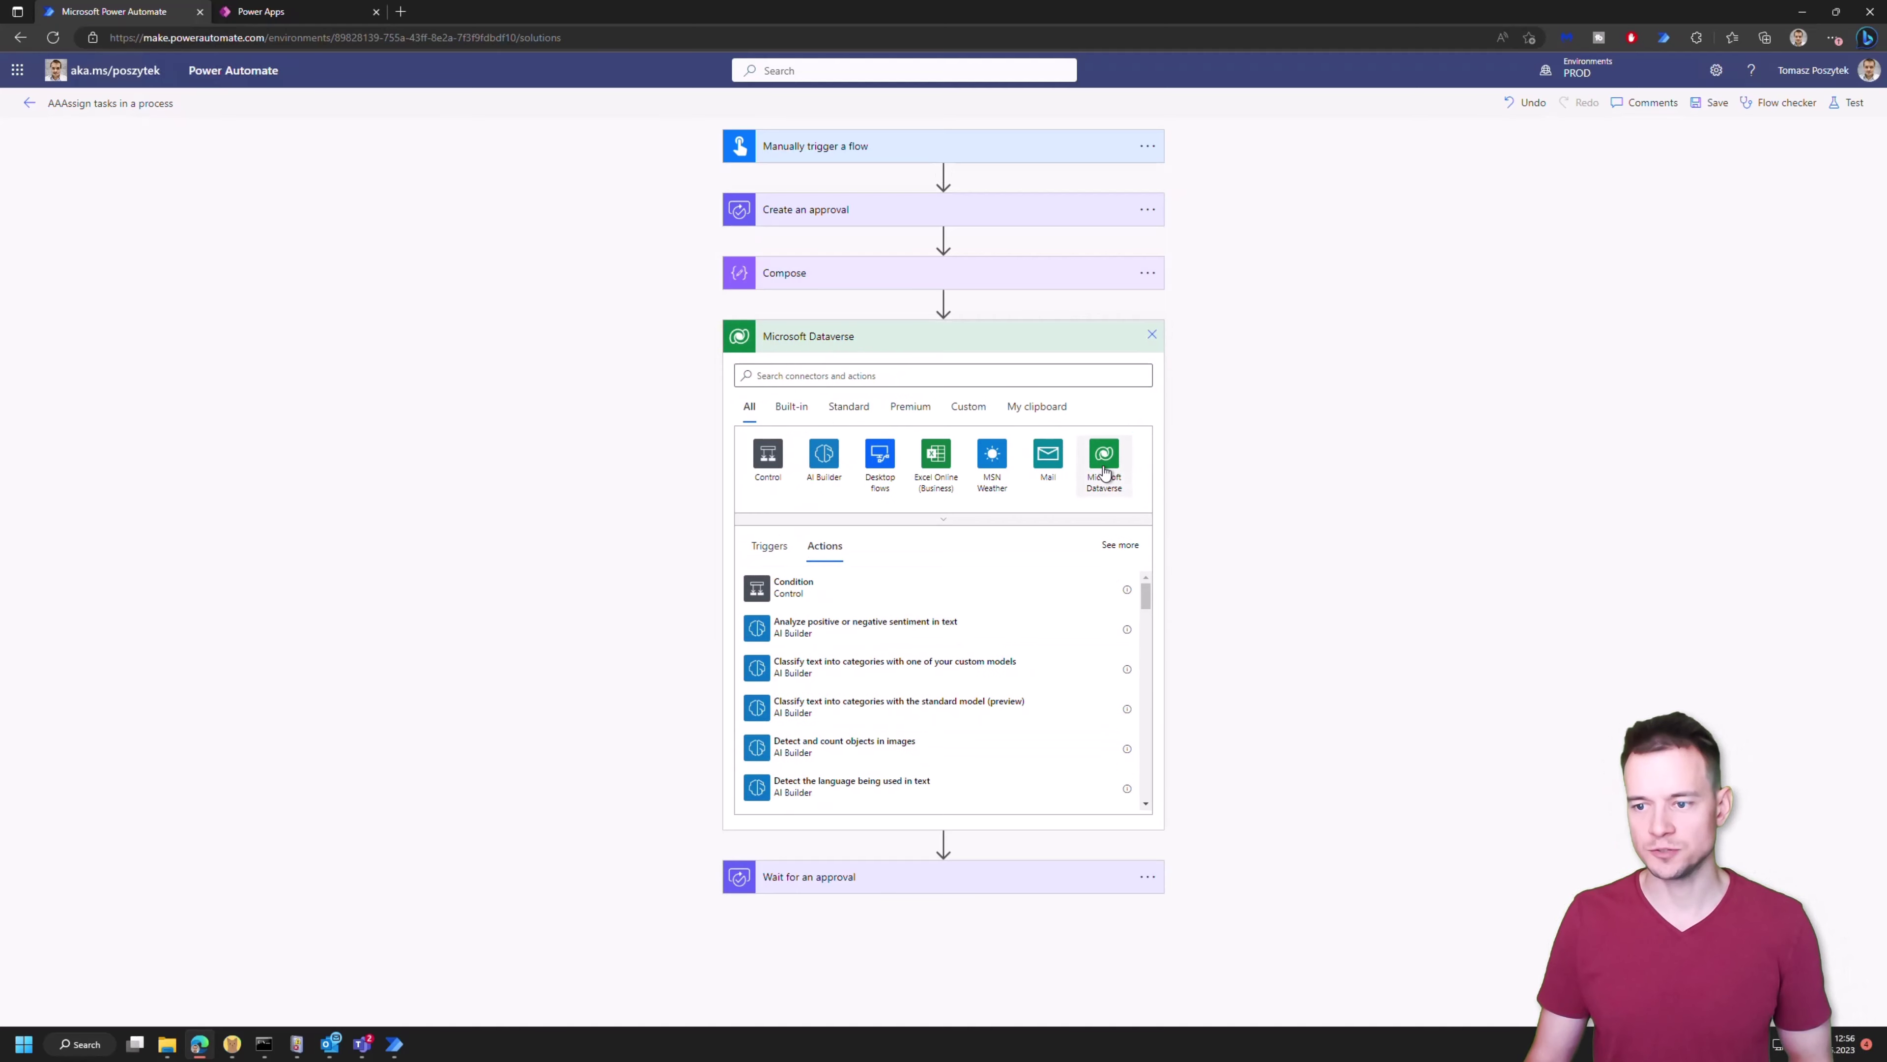
{"action": "scroll", "coordinate": [842, 620], "scroll_direction": "down", "scroll_amount": 5}
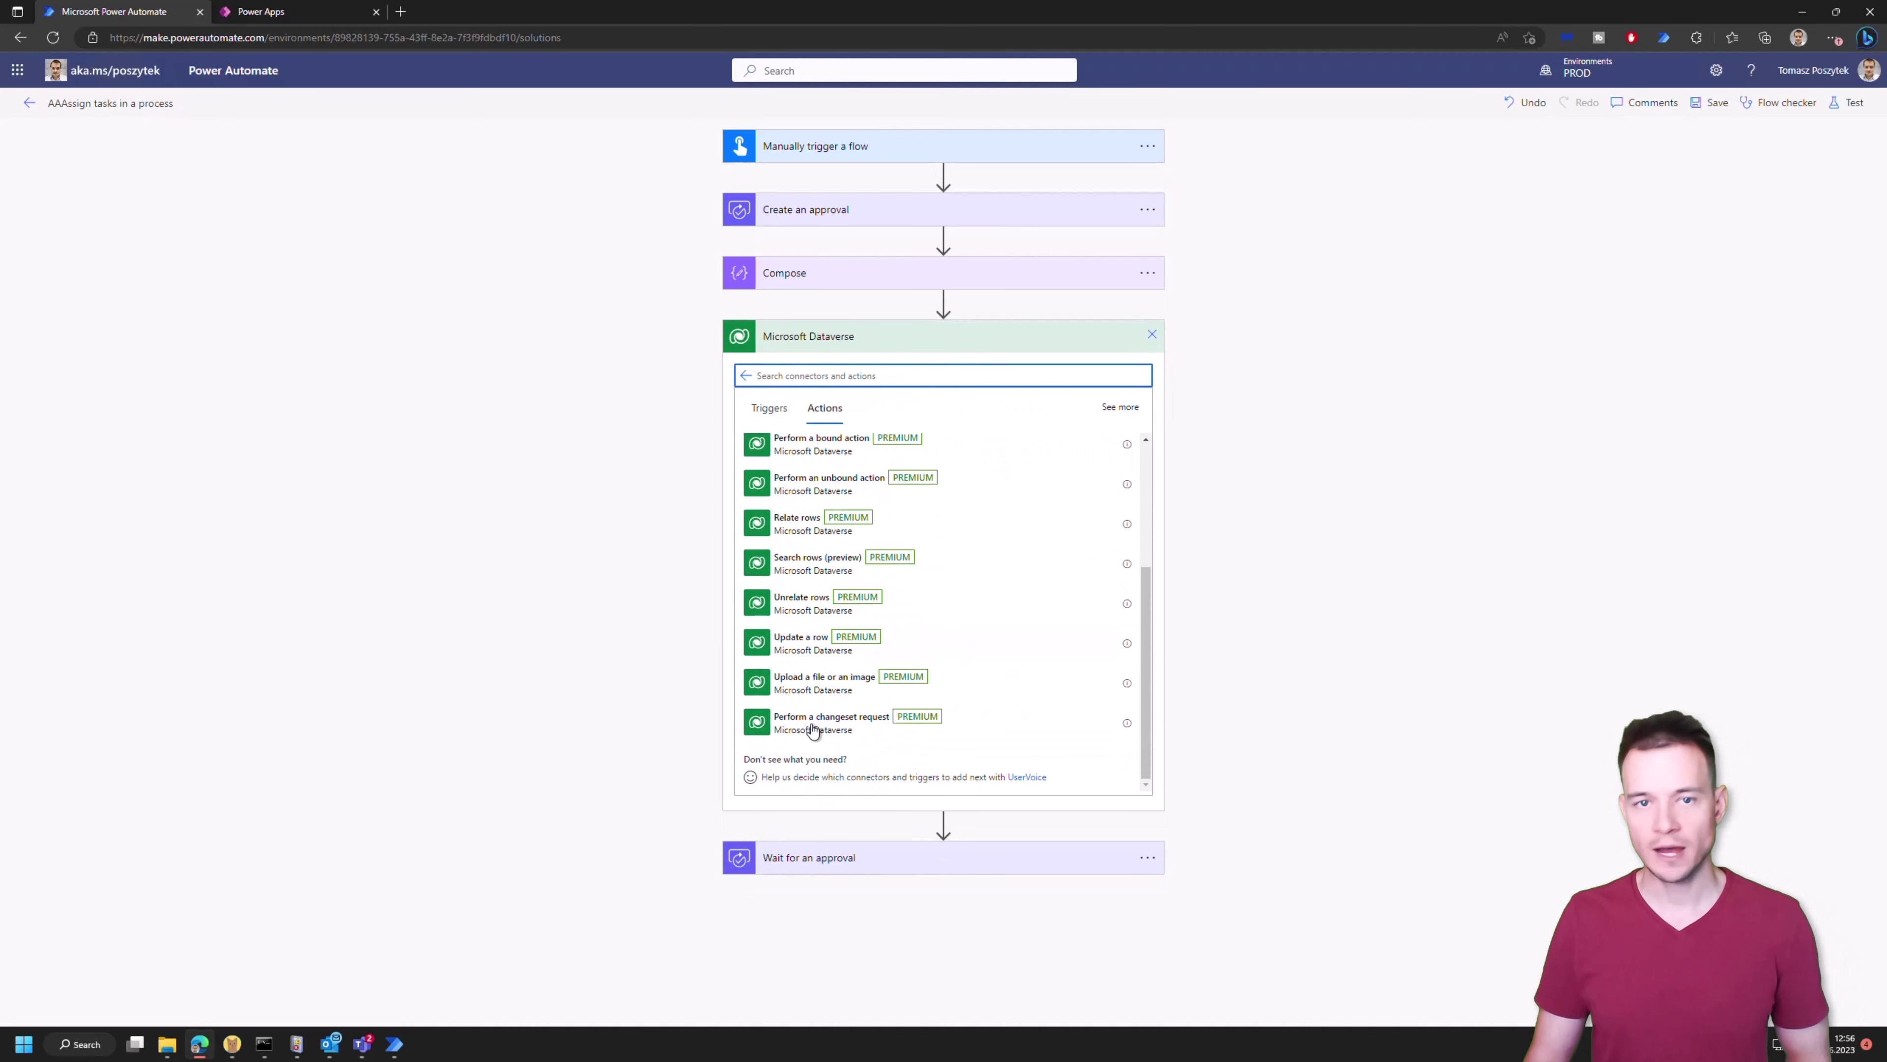
{"action": "left_click", "coordinate": [802, 640]}
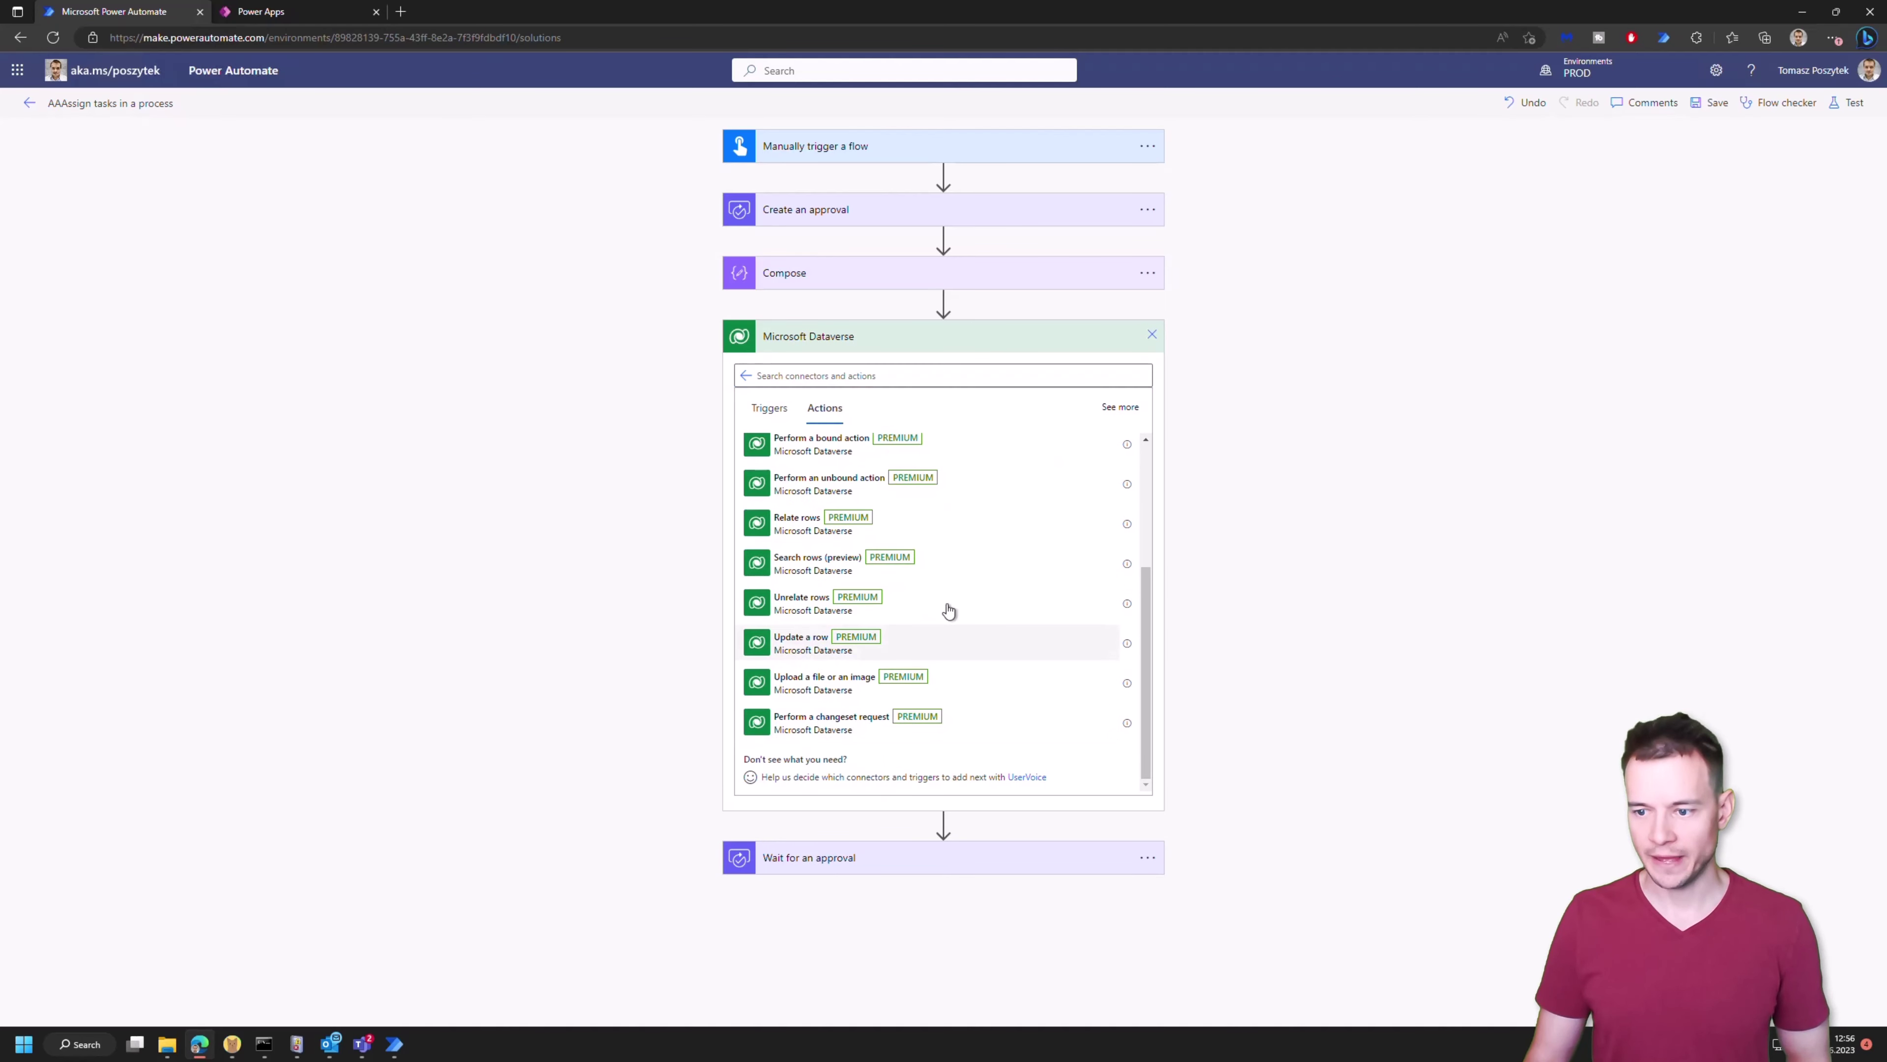
Set the Update a row step's table to Approvals
{"action": "left_click", "coordinate": [1141, 364]}
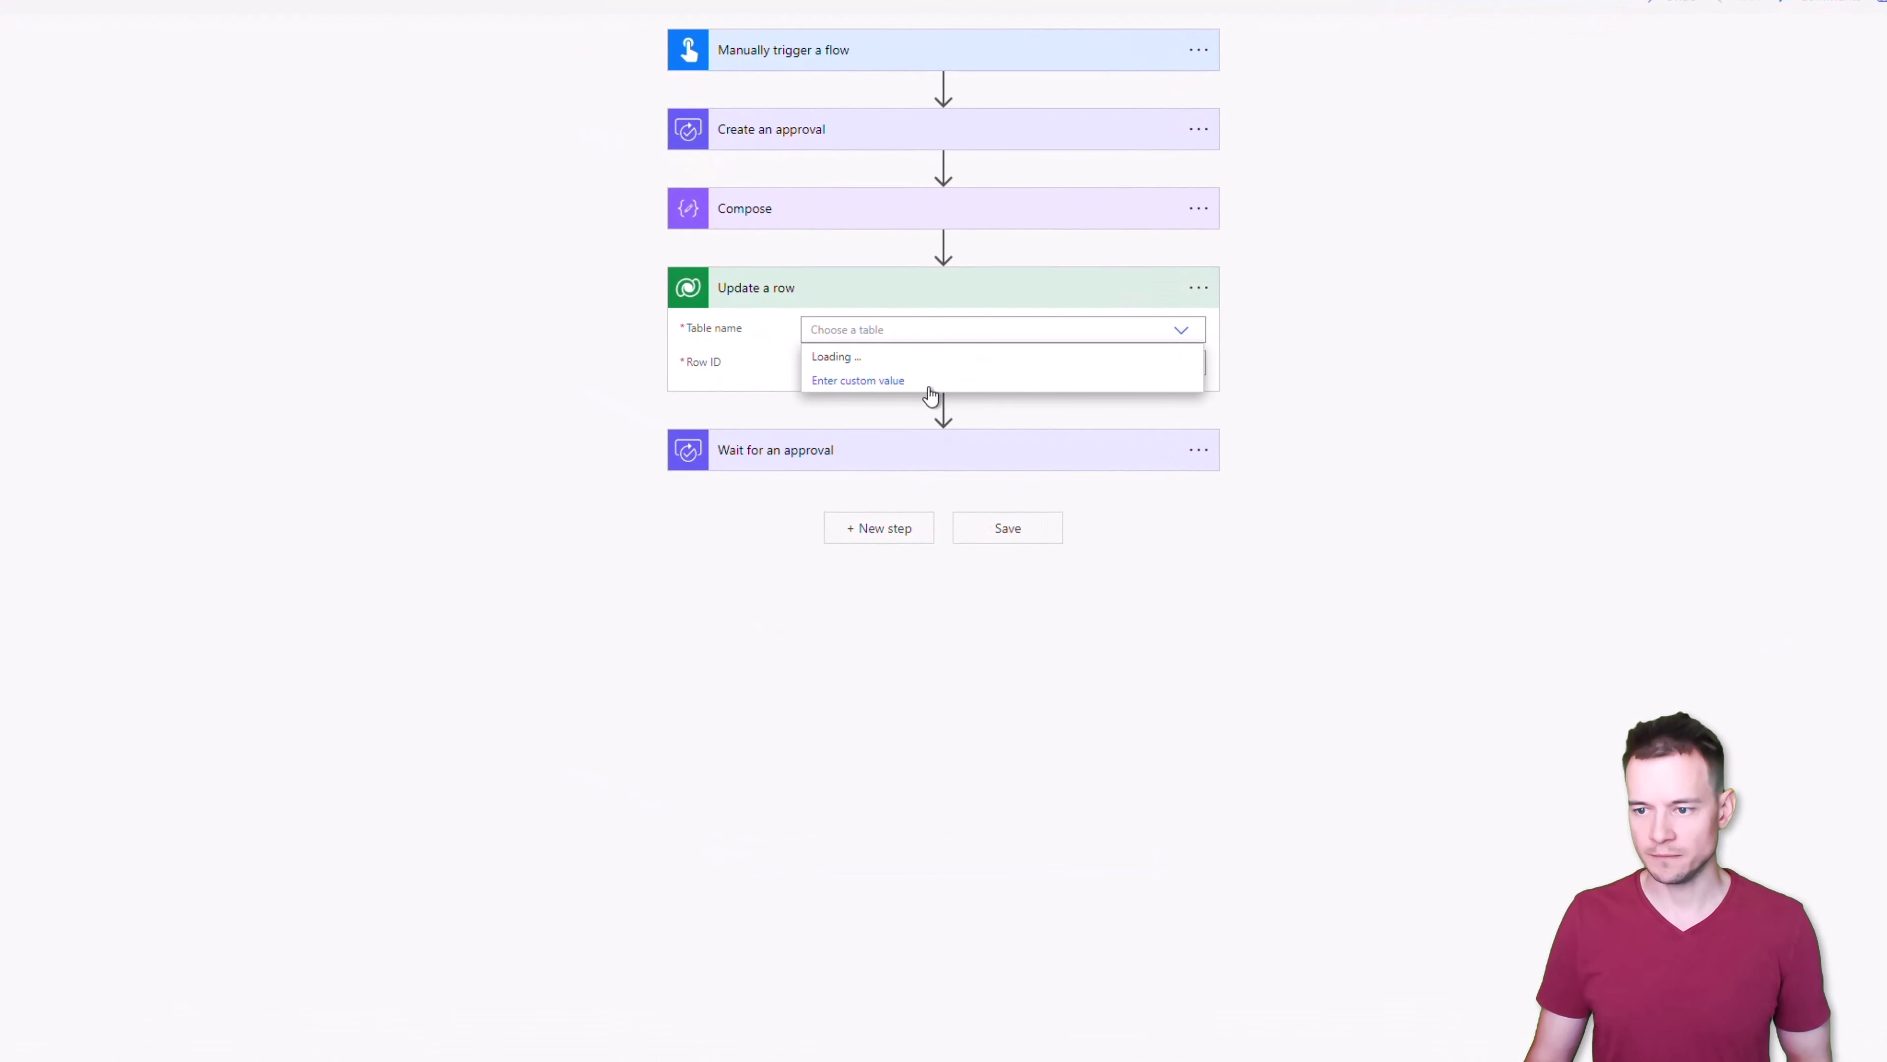
{"action": "scroll", "coordinate": [937, 439], "scroll_direction": "down", "scroll_amount": 3}
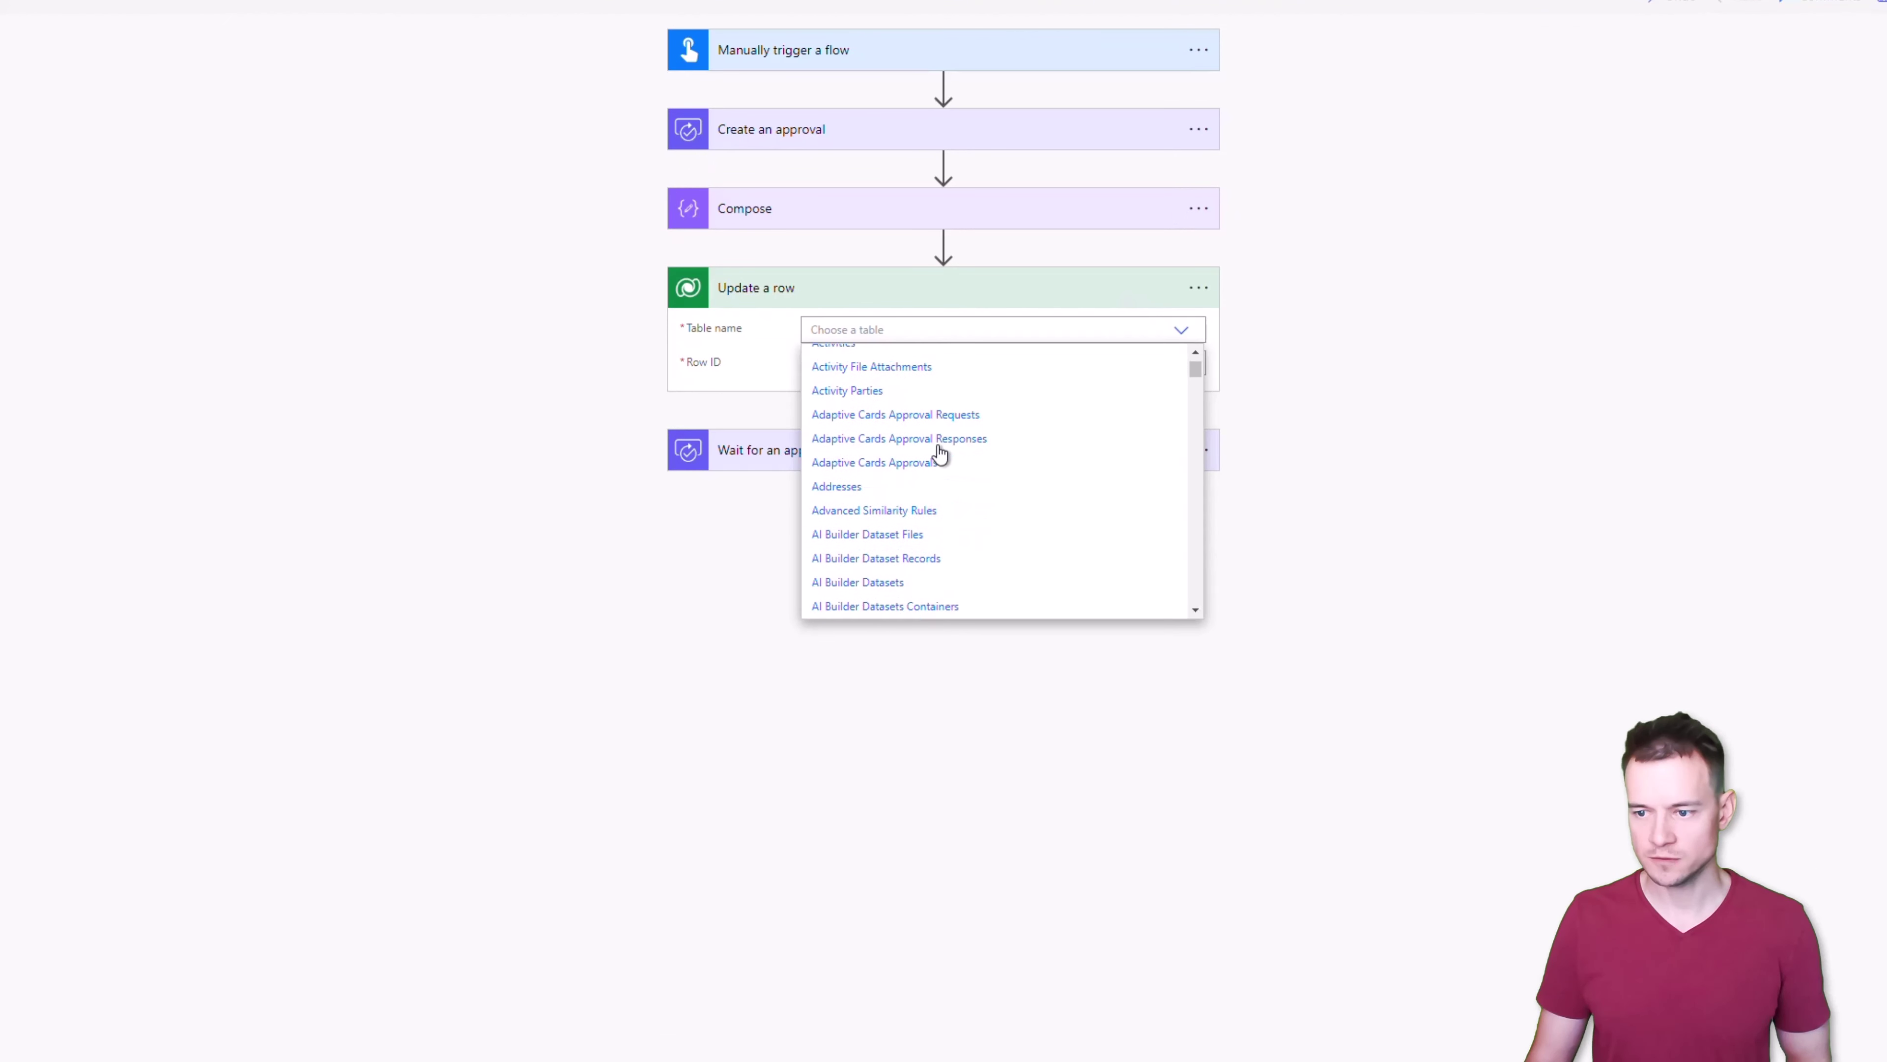
{"action": "scroll", "coordinate": [940, 461], "scroll_direction": "down", "scroll_amount": 12}
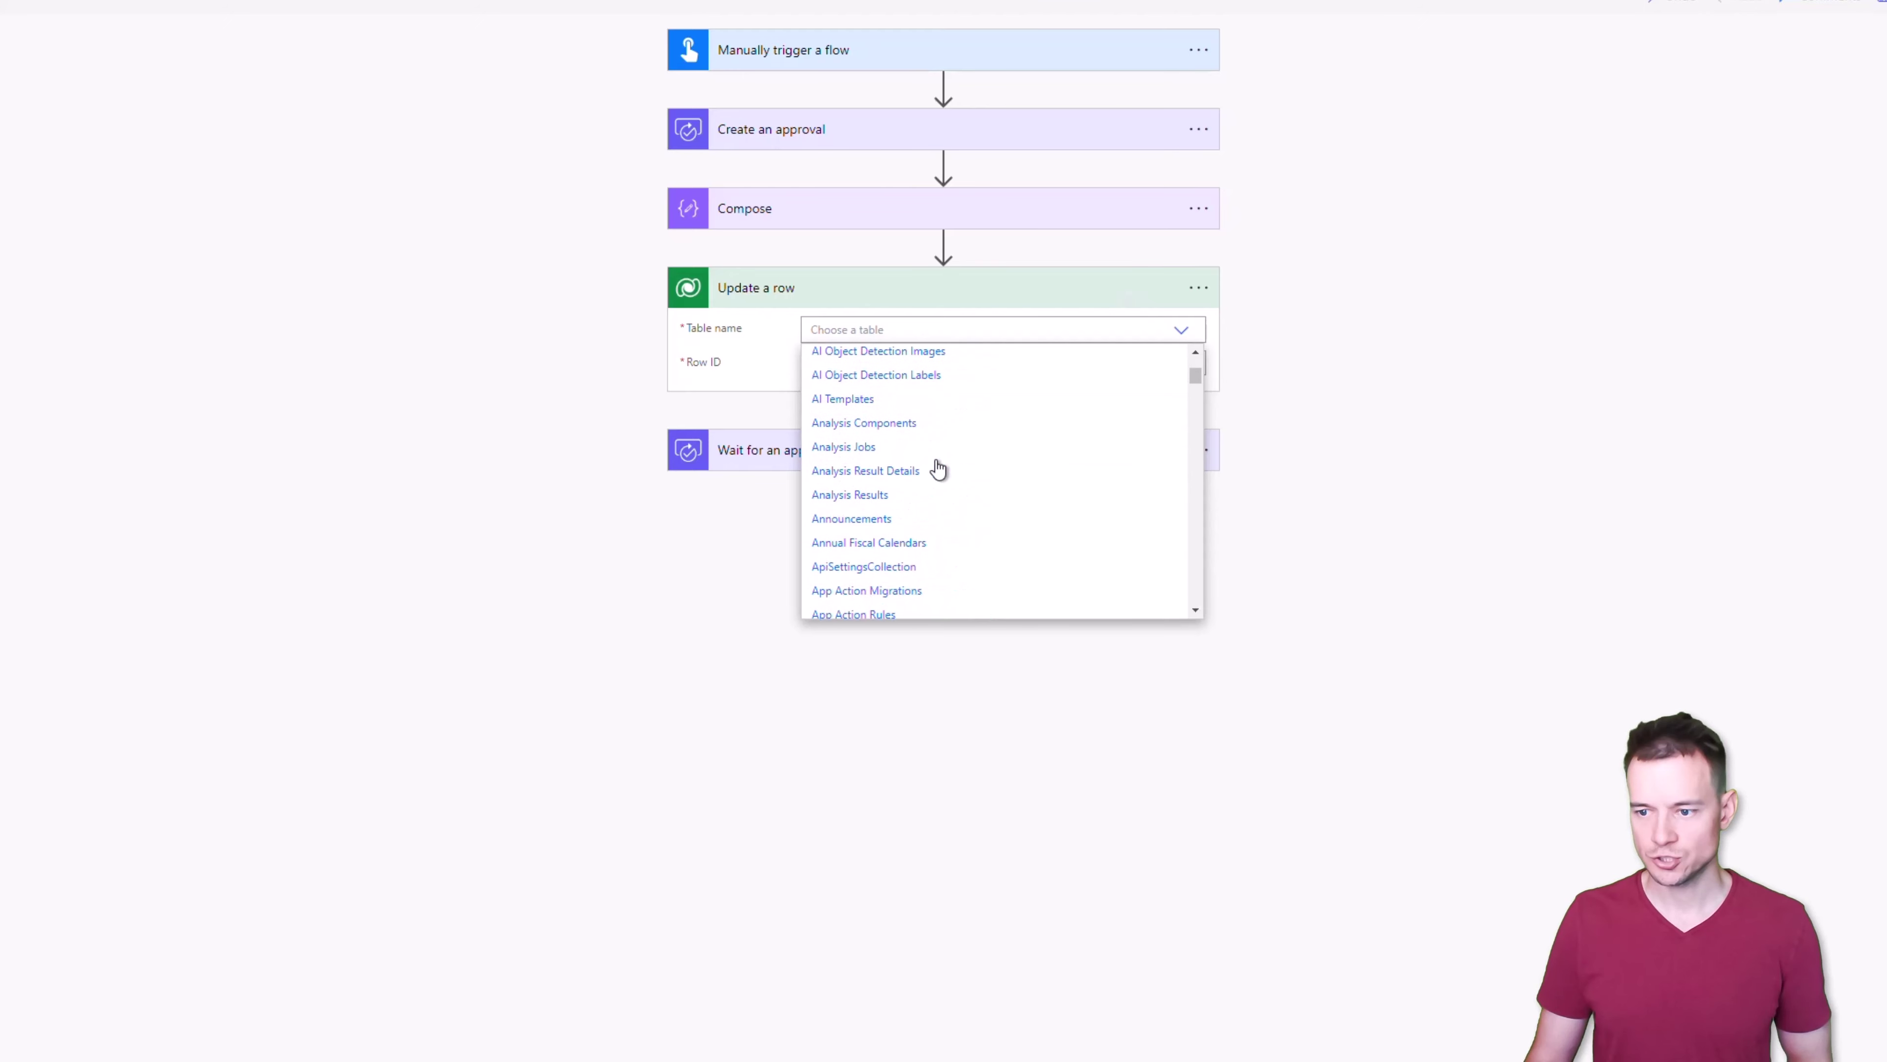
{"action": "scroll", "coordinate": [938, 468], "scroll_direction": "down", "scroll_amount": 3}
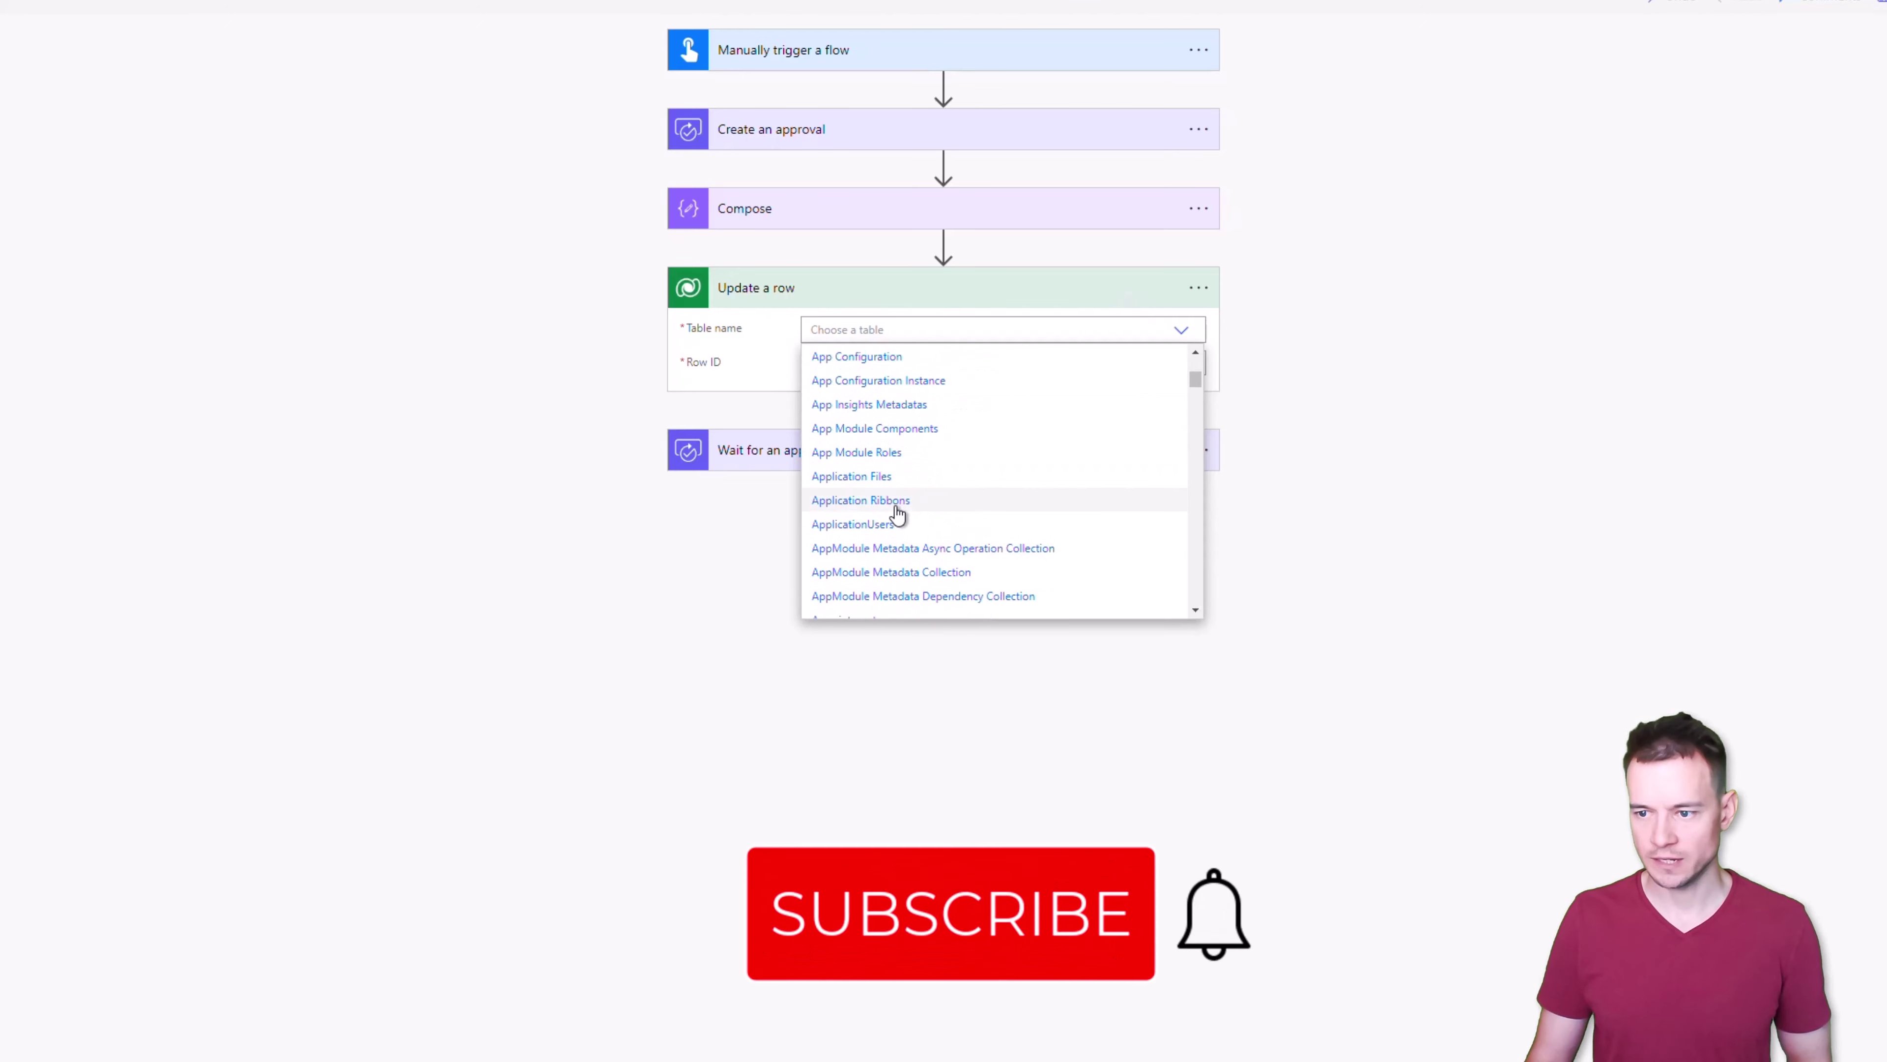
{"action": "scroll", "coordinate": [863, 527], "scroll_direction": "down", "scroll_amount": 1}
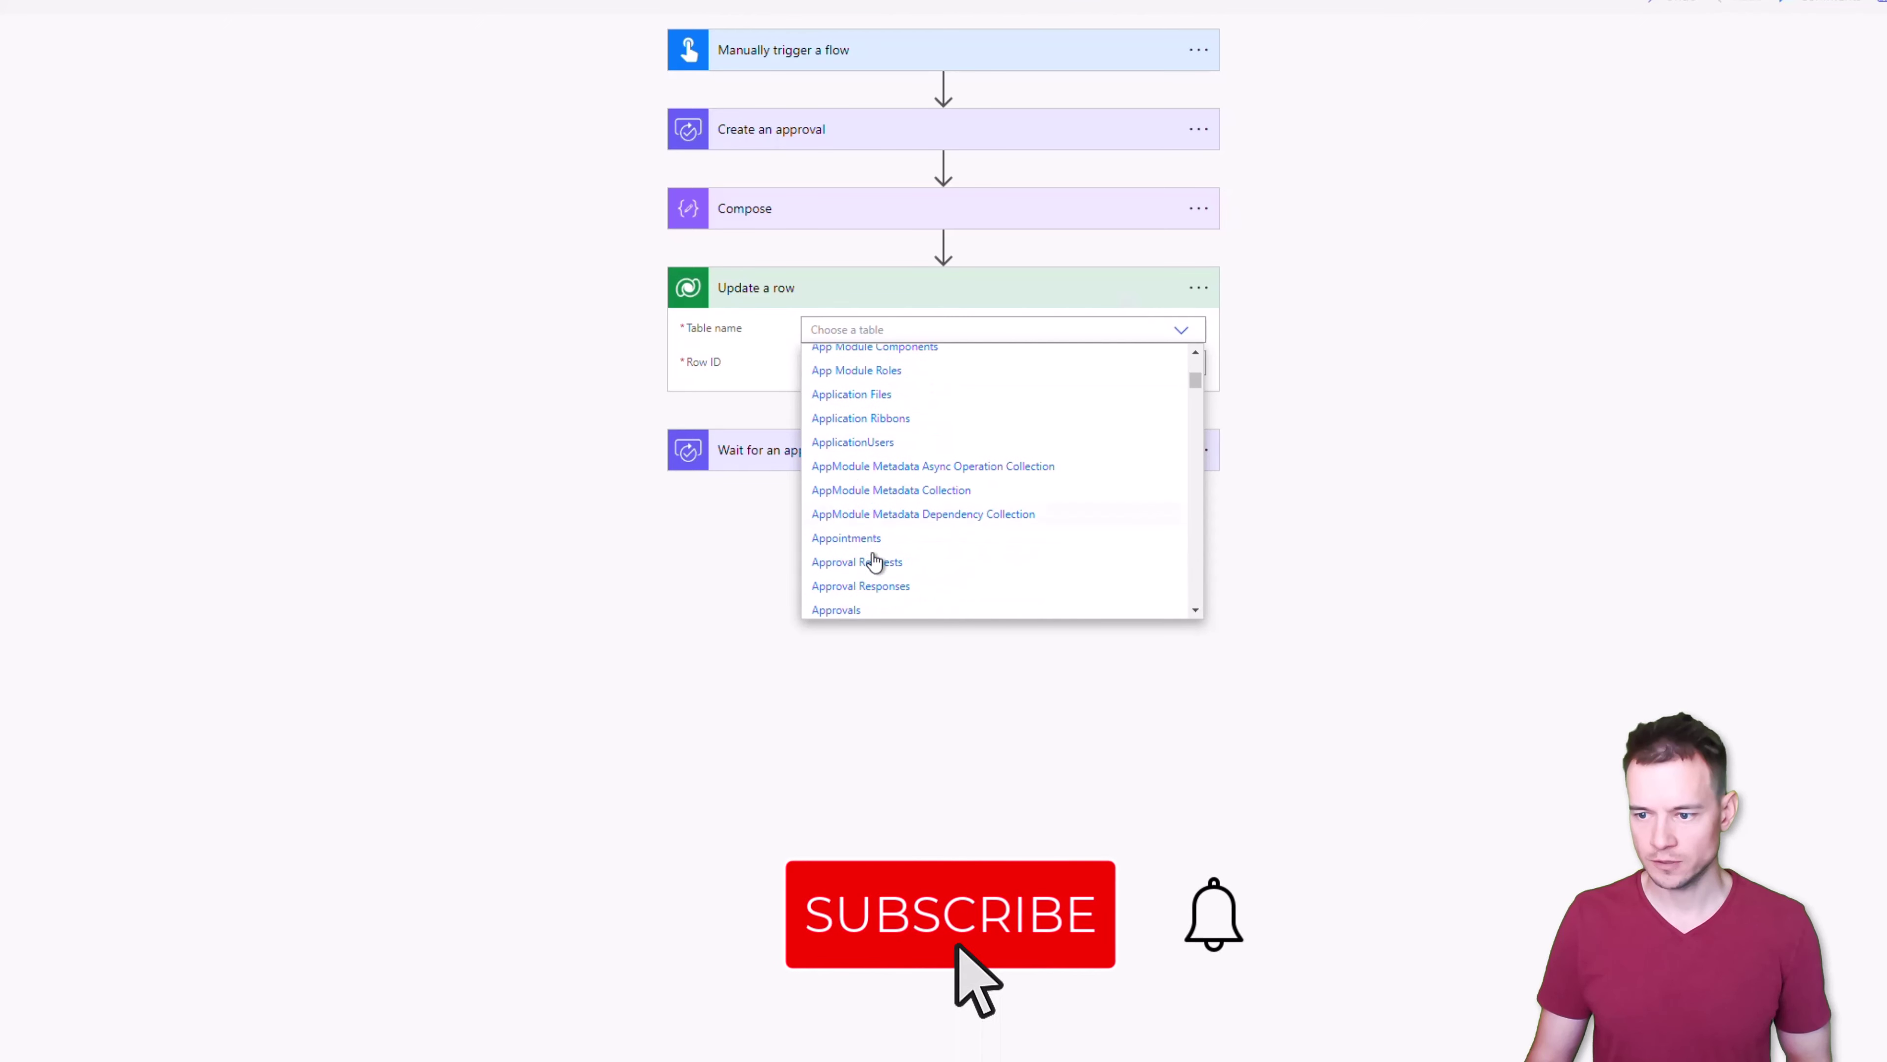
{"action": "left_click", "coordinate": [844, 611]}
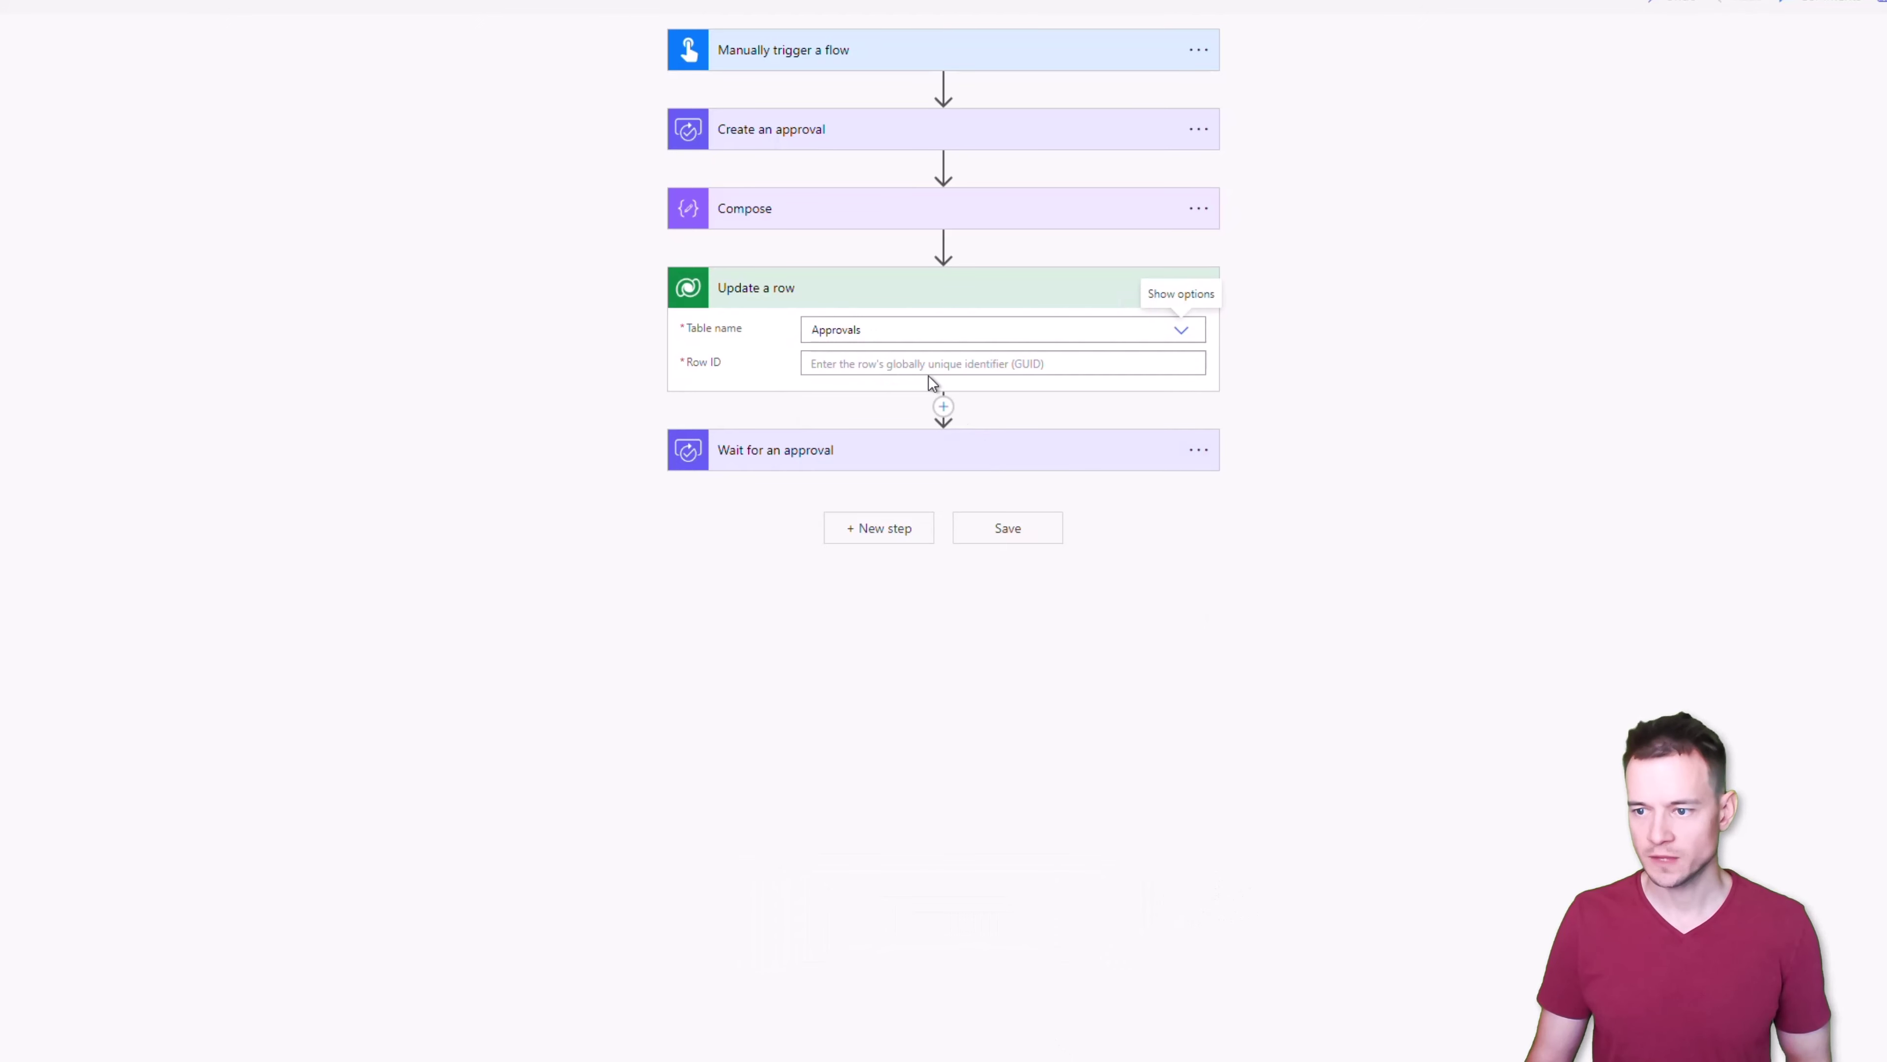
Use the Approval ID dynamic value as Row ID and reveal the advanced fields
{"action": "left_click", "coordinate": [920, 363]}
{"action": "scroll", "coordinate": [1411, 680], "scroll_direction": "down", "scroll_amount": 6}
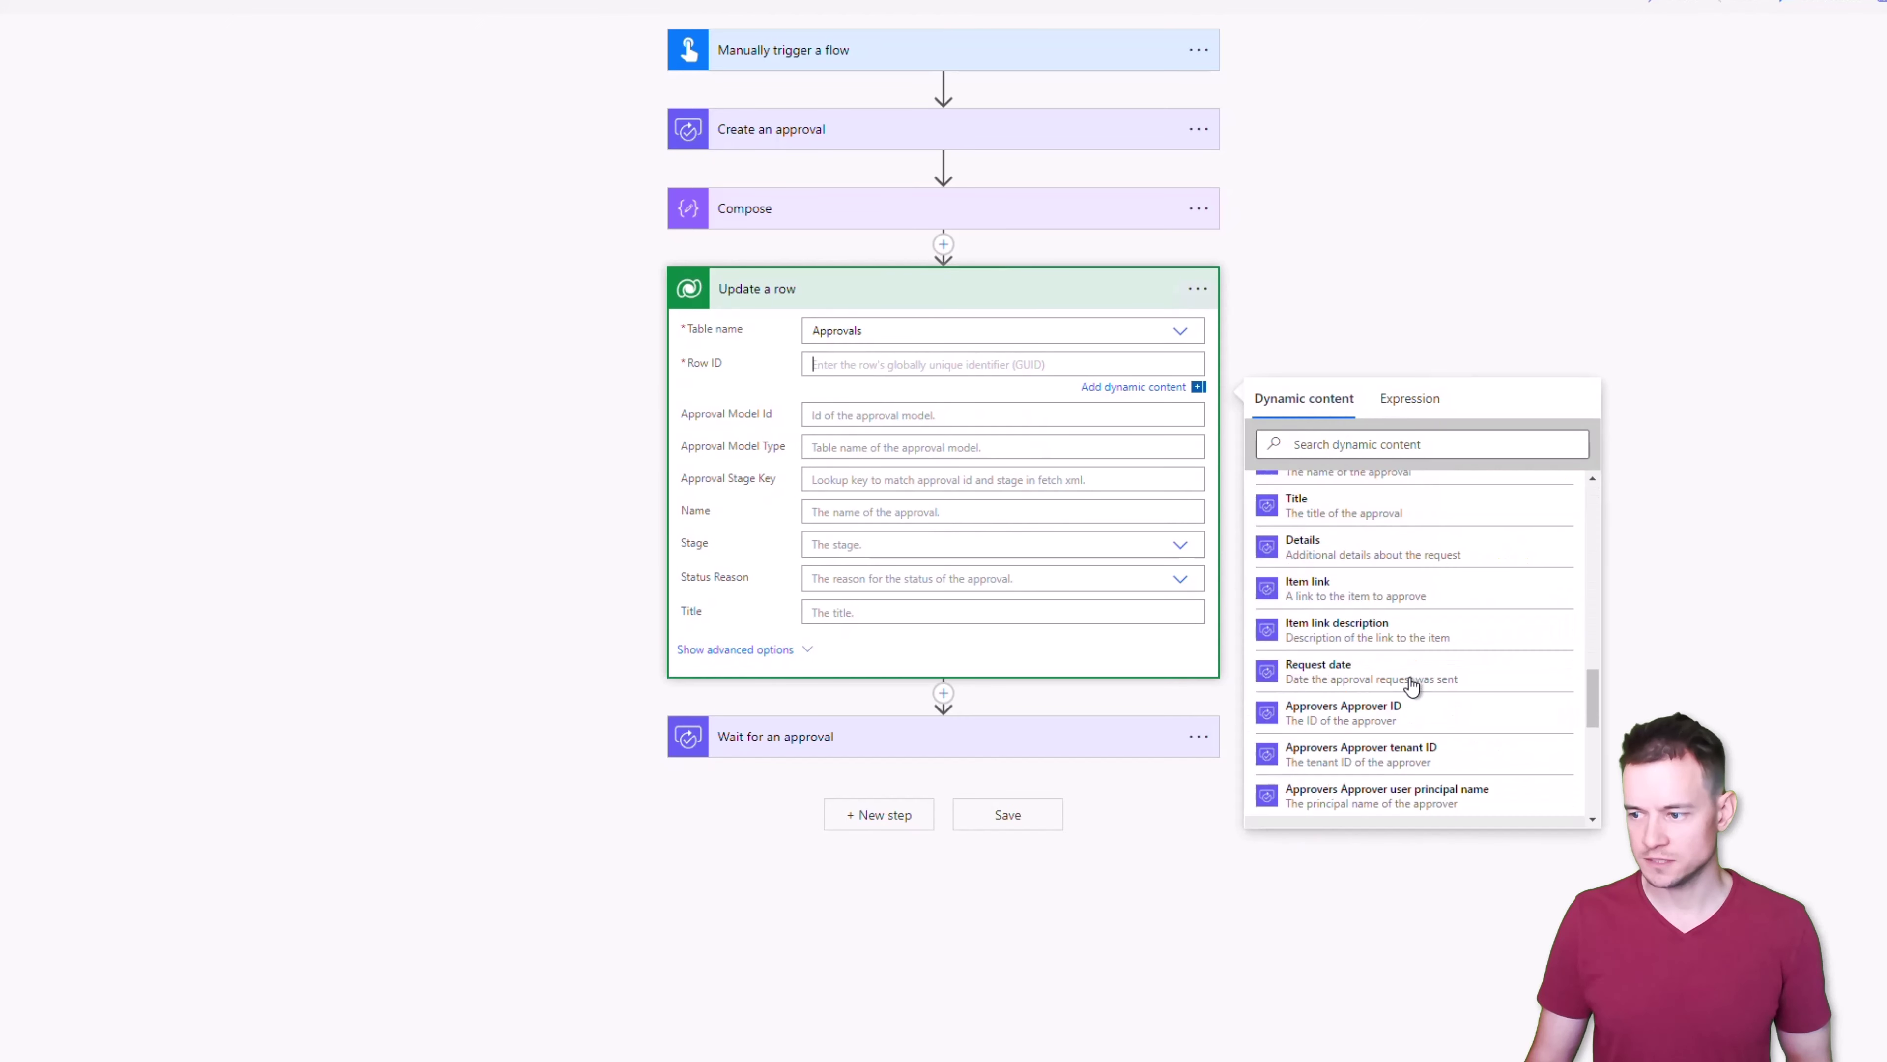
{"action": "scroll", "coordinate": [1409, 687], "scroll_direction": "up", "scroll_amount": 5}
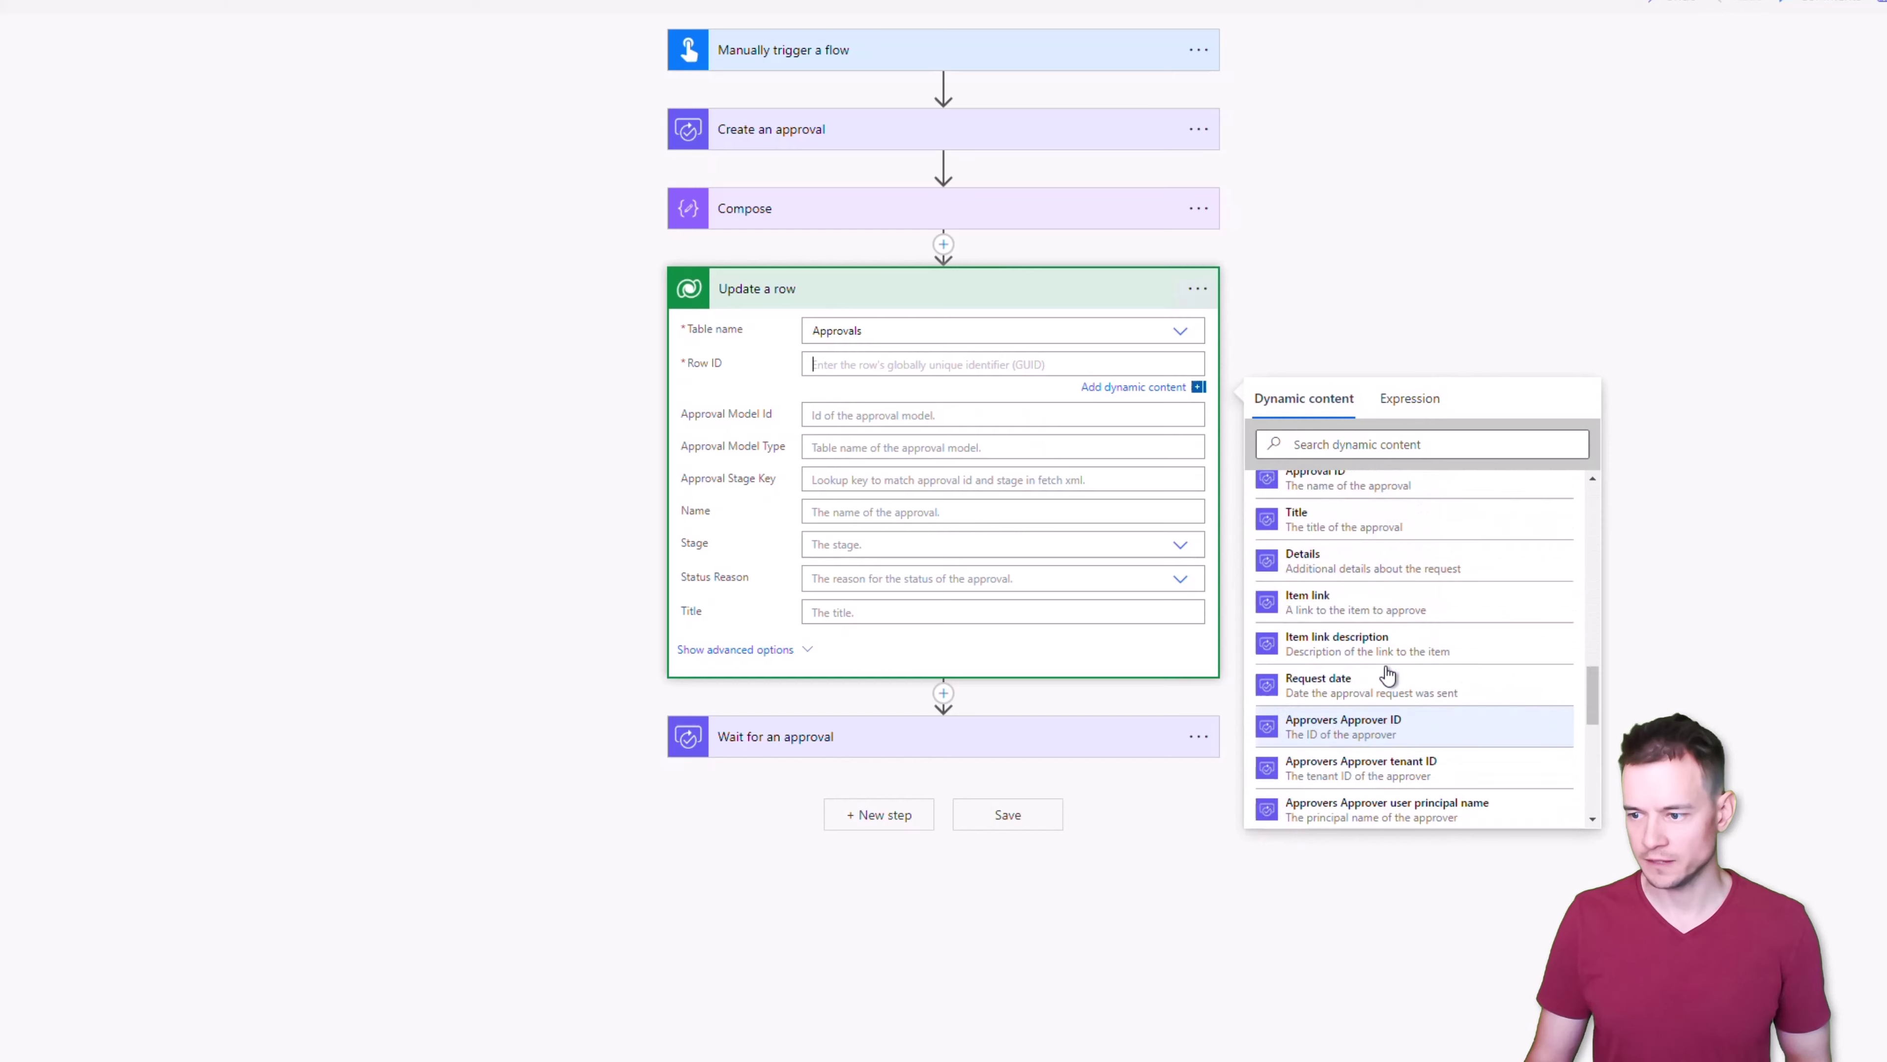
{"action": "left_click", "coordinate": [1380, 687]}
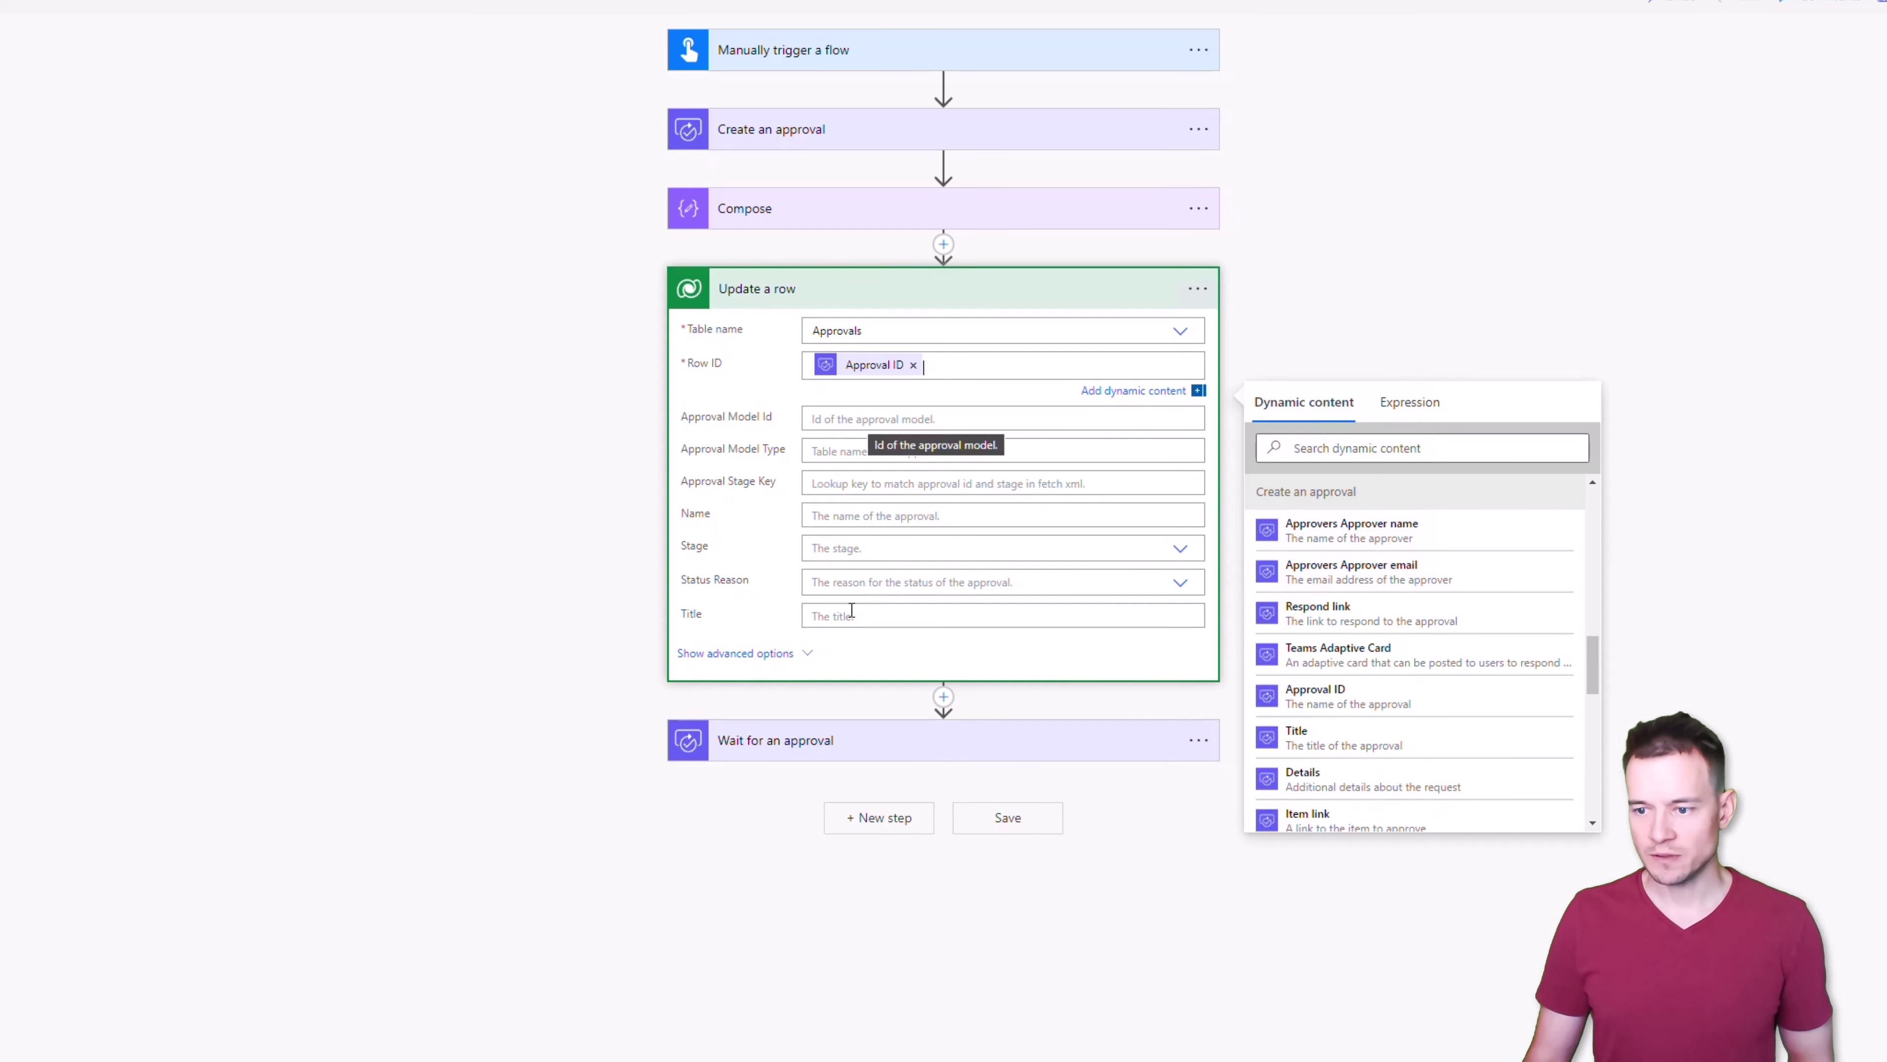
{"action": "left_click", "coordinate": [779, 656]}
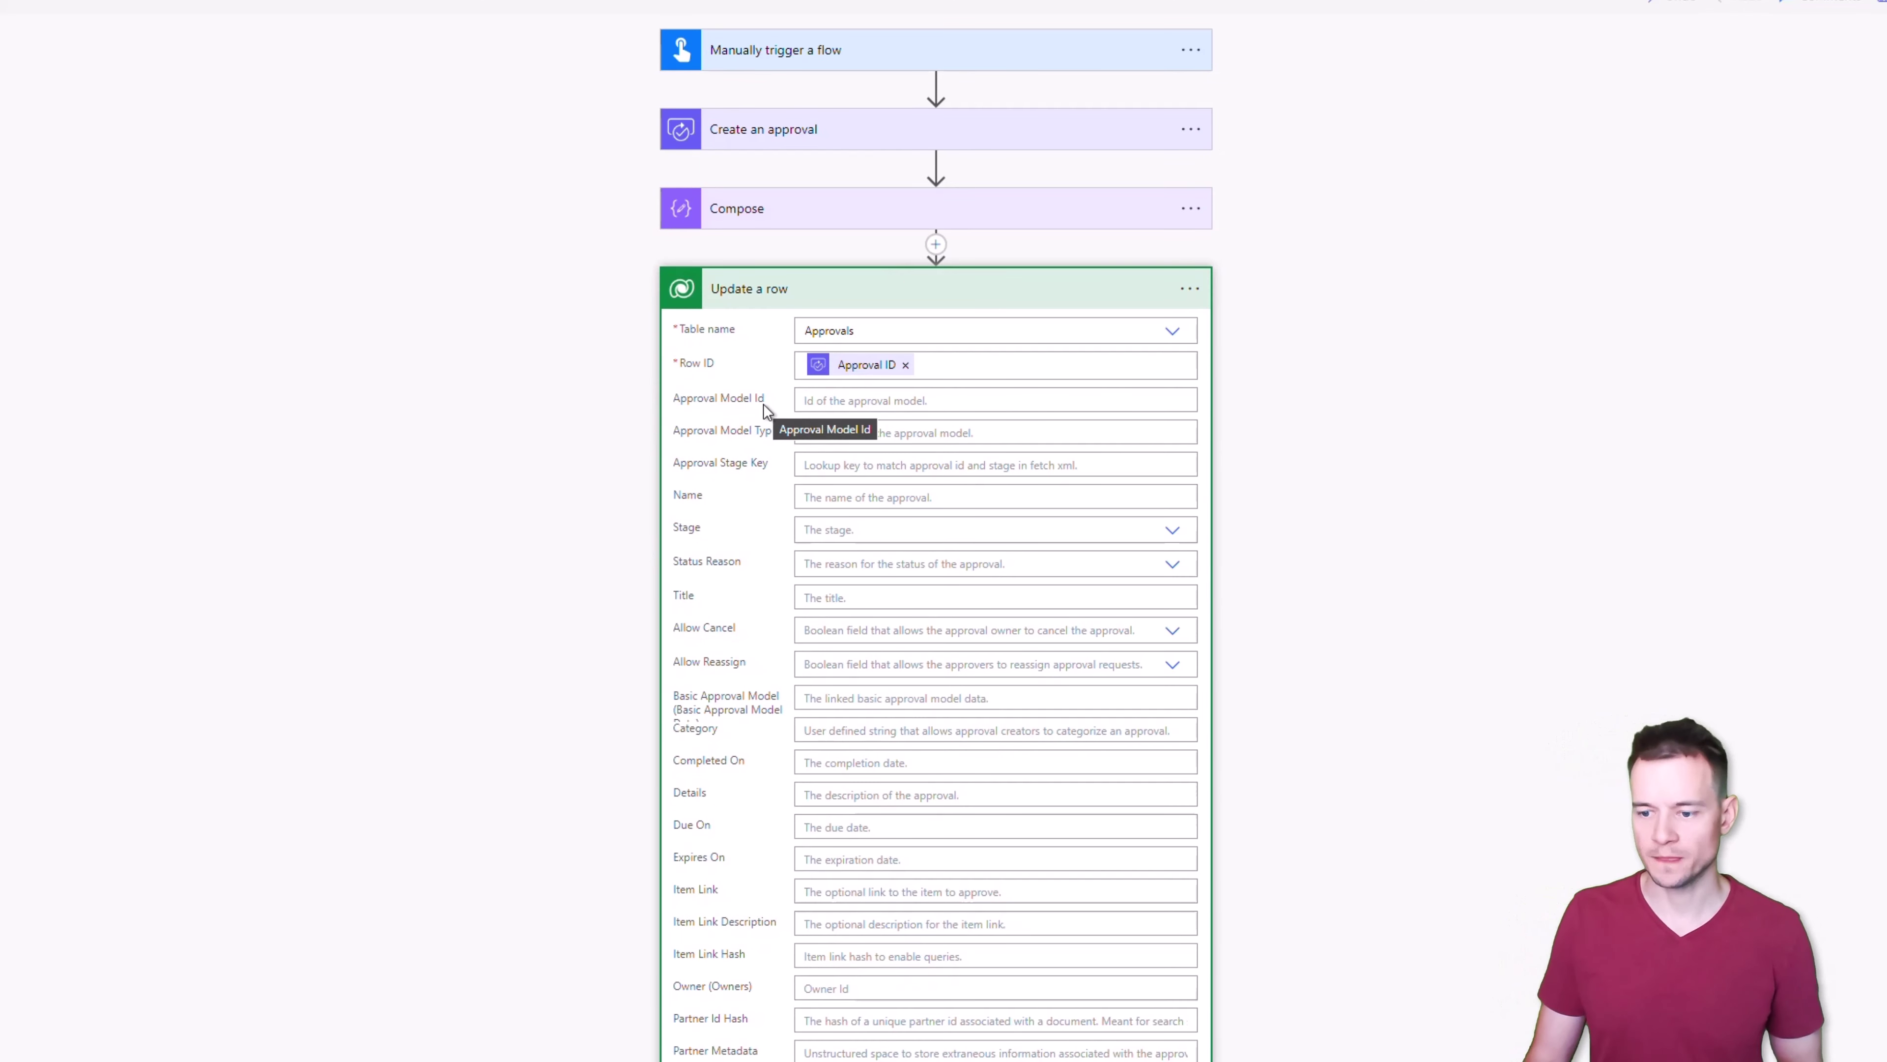
Move past the Due On and Expires On fields and open the Priority dropdown
{"action": "scroll", "coordinate": [745, 826], "scroll_direction": "down", "scroll_amount": 5}
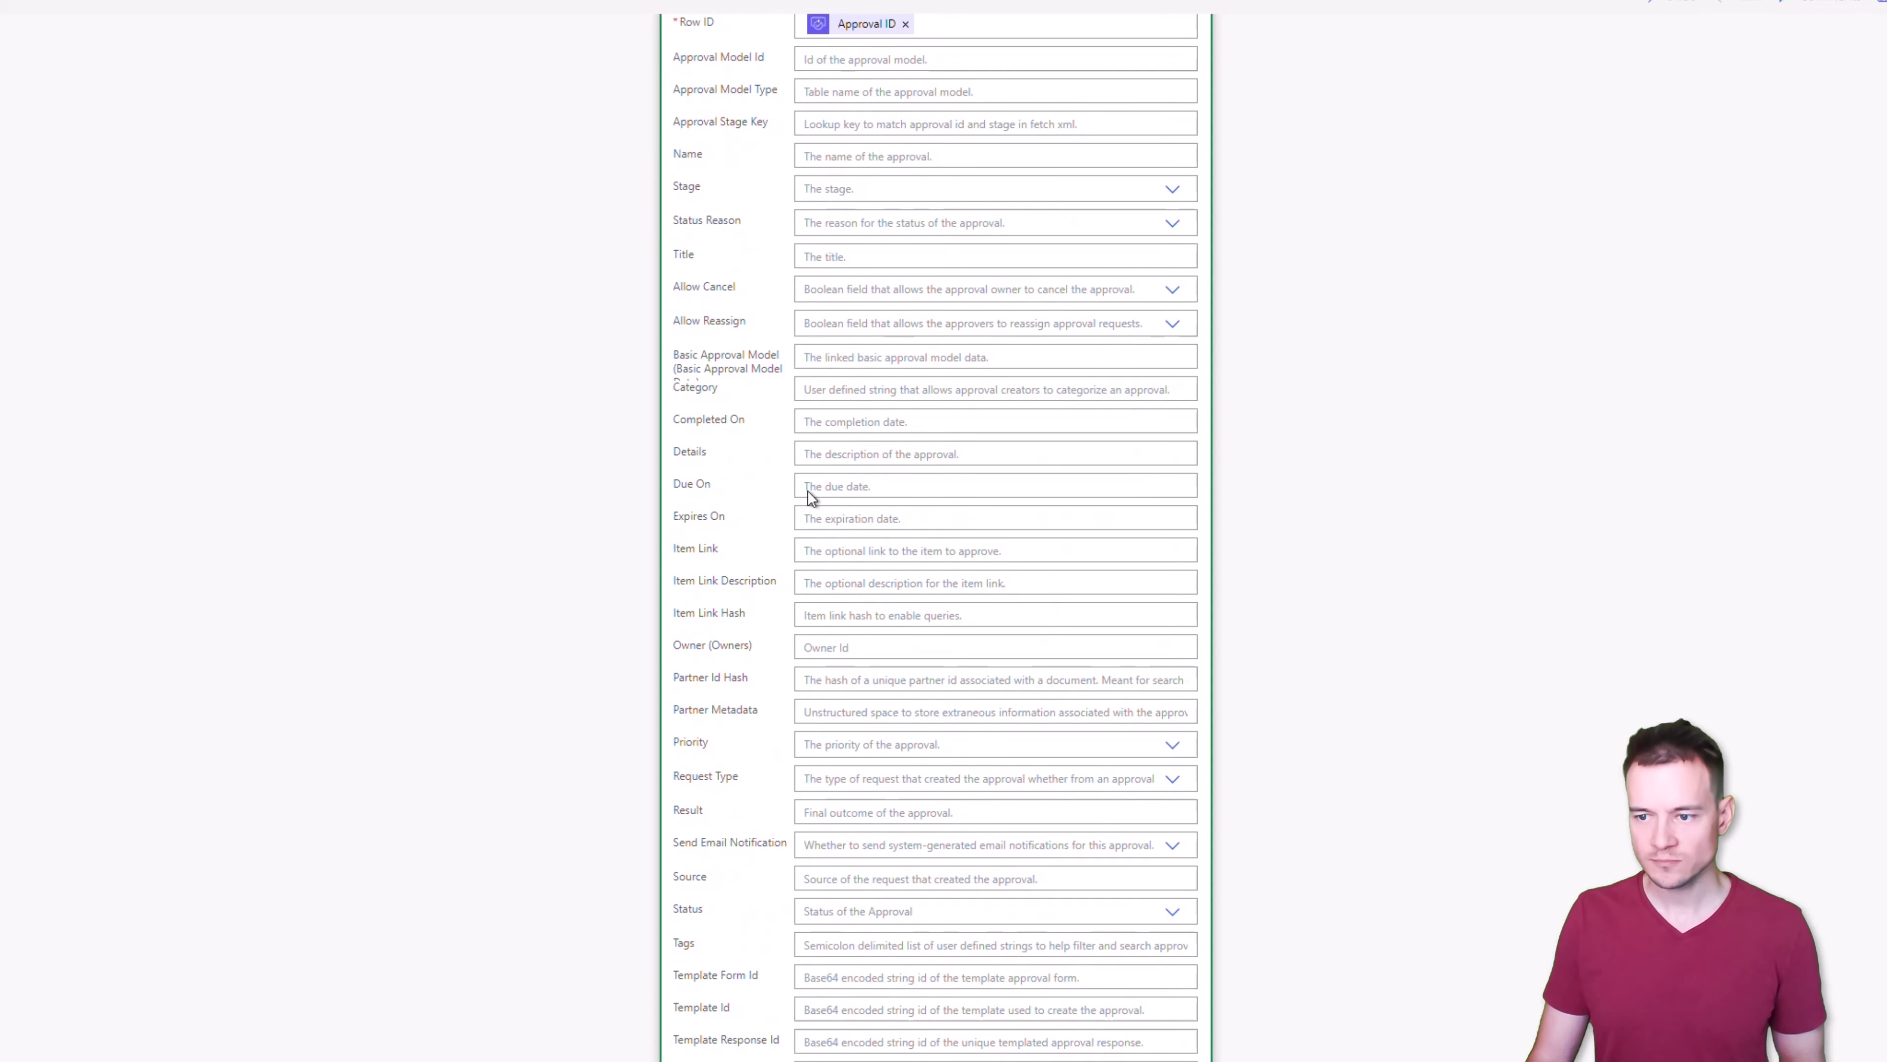
{"action": "left_click", "coordinate": [830, 488]}
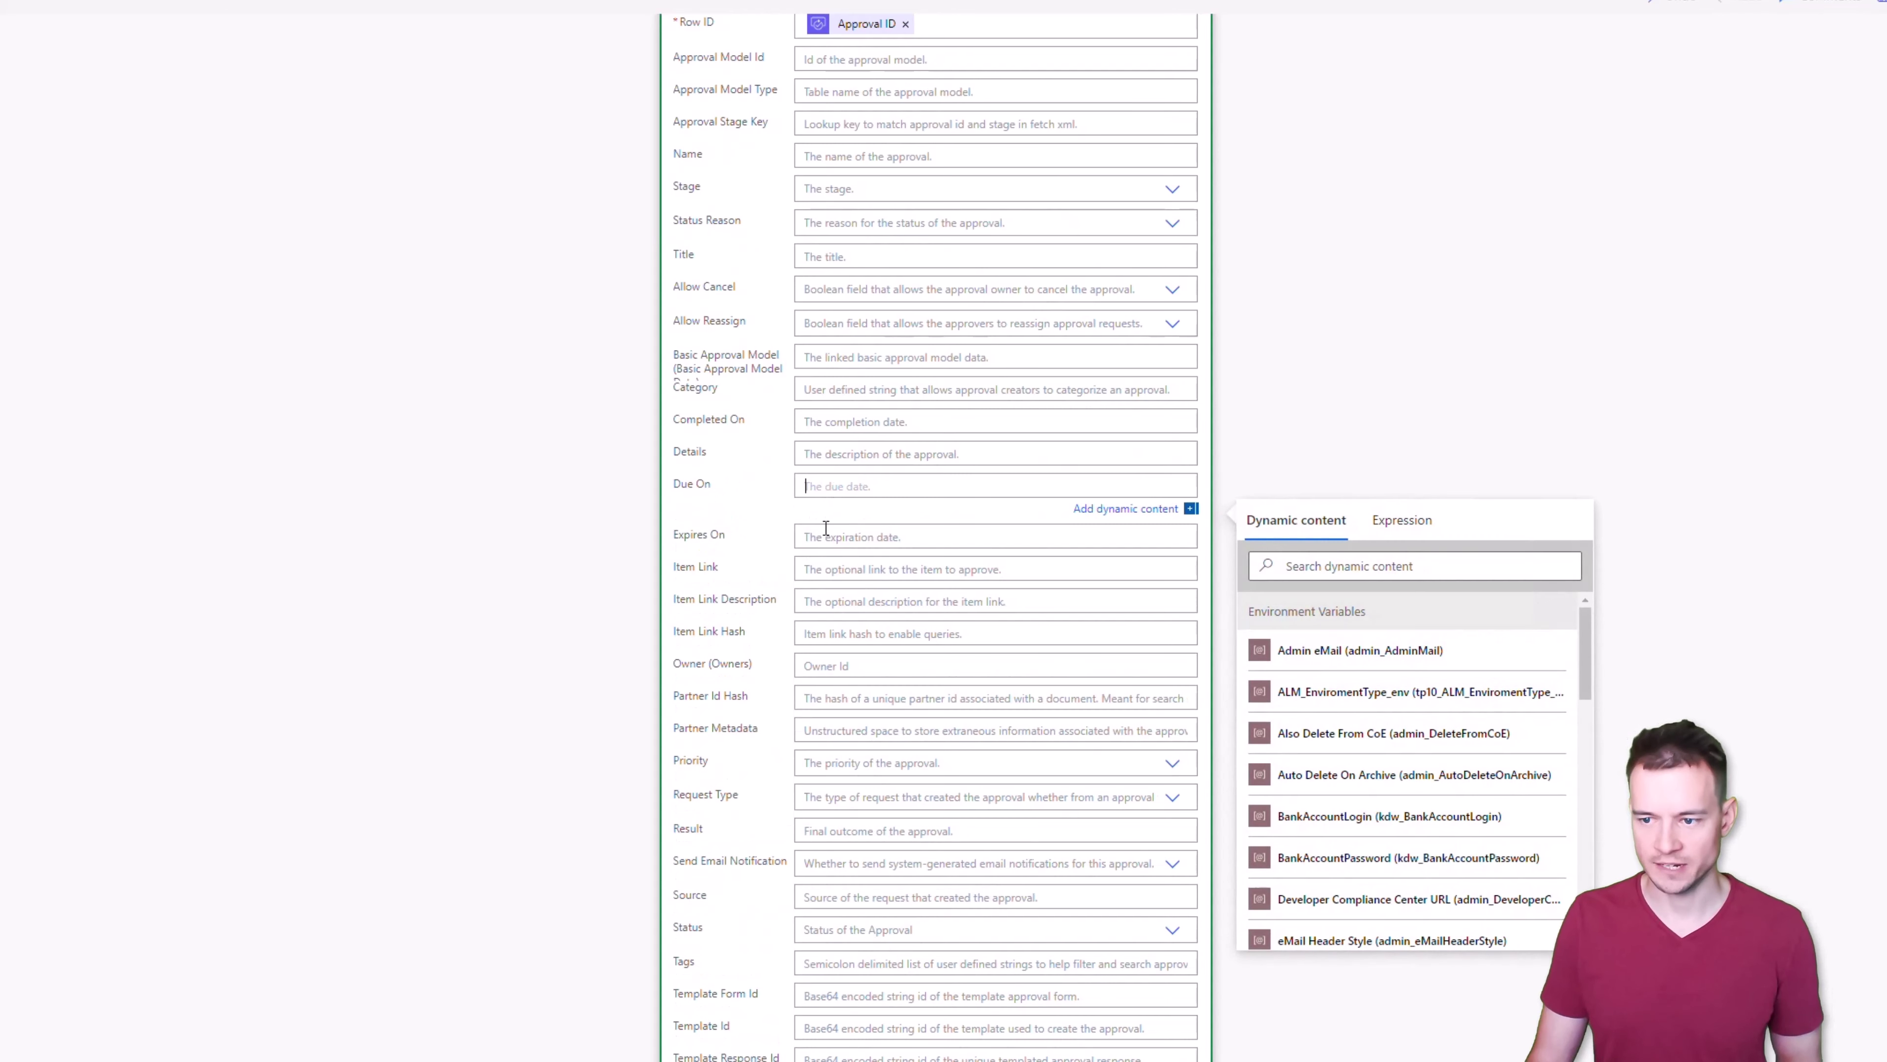
{"action": "left_click", "coordinate": [826, 527]}
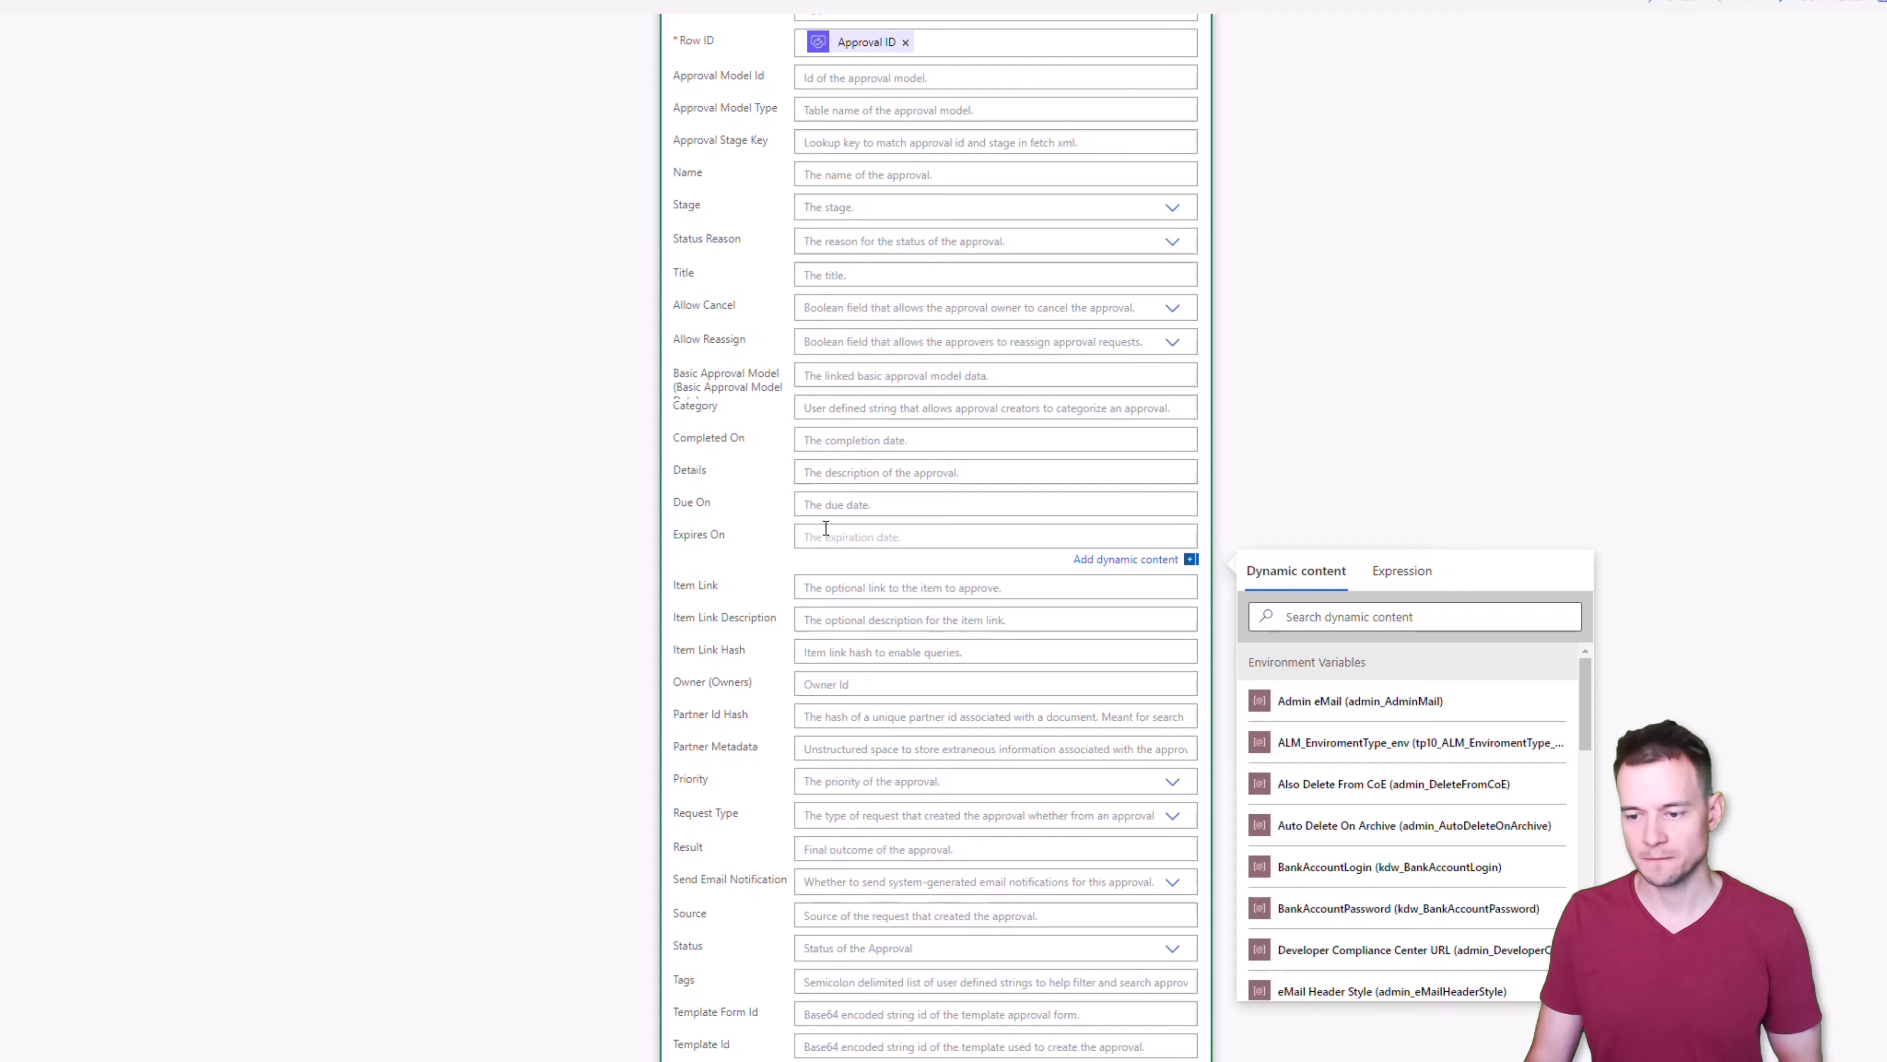
{"action": "scroll", "coordinate": [746, 799], "scroll_direction": "down", "scroll_amount": 2}
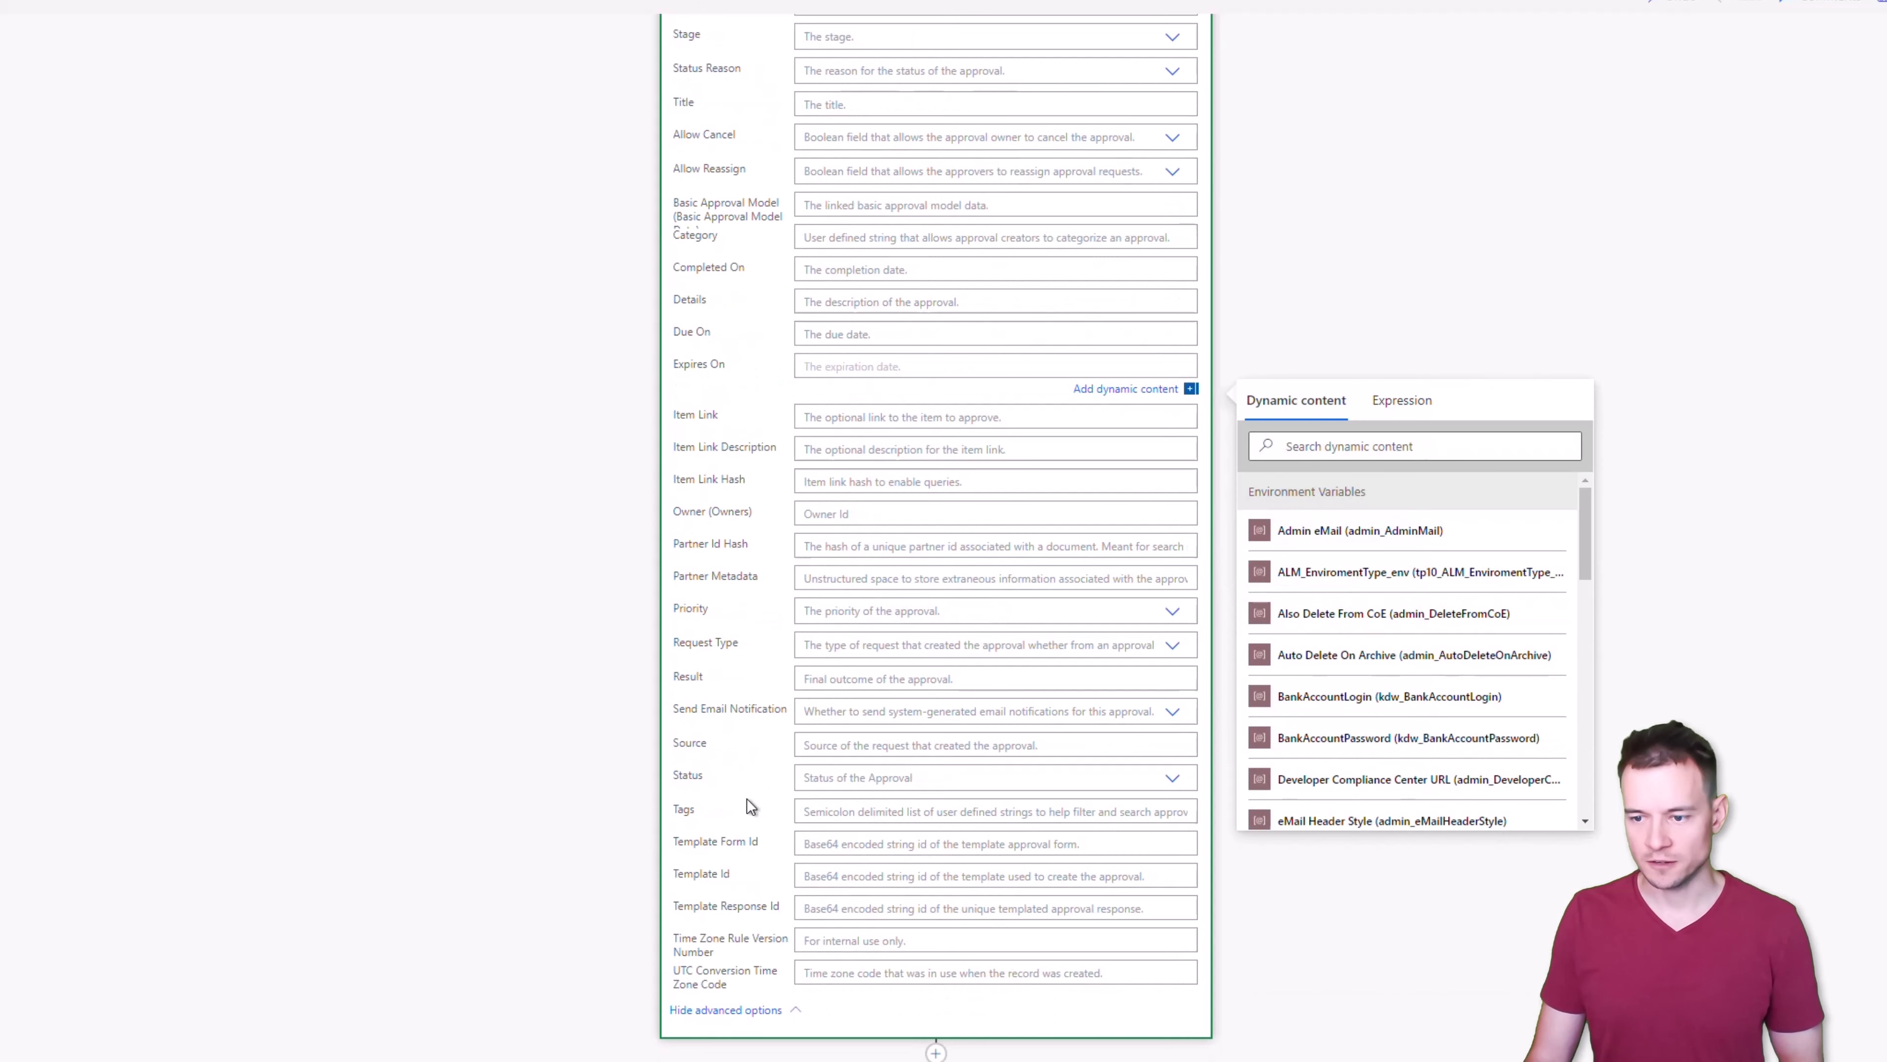
{"action": "left_click", "coordinate": [1172, 612]}
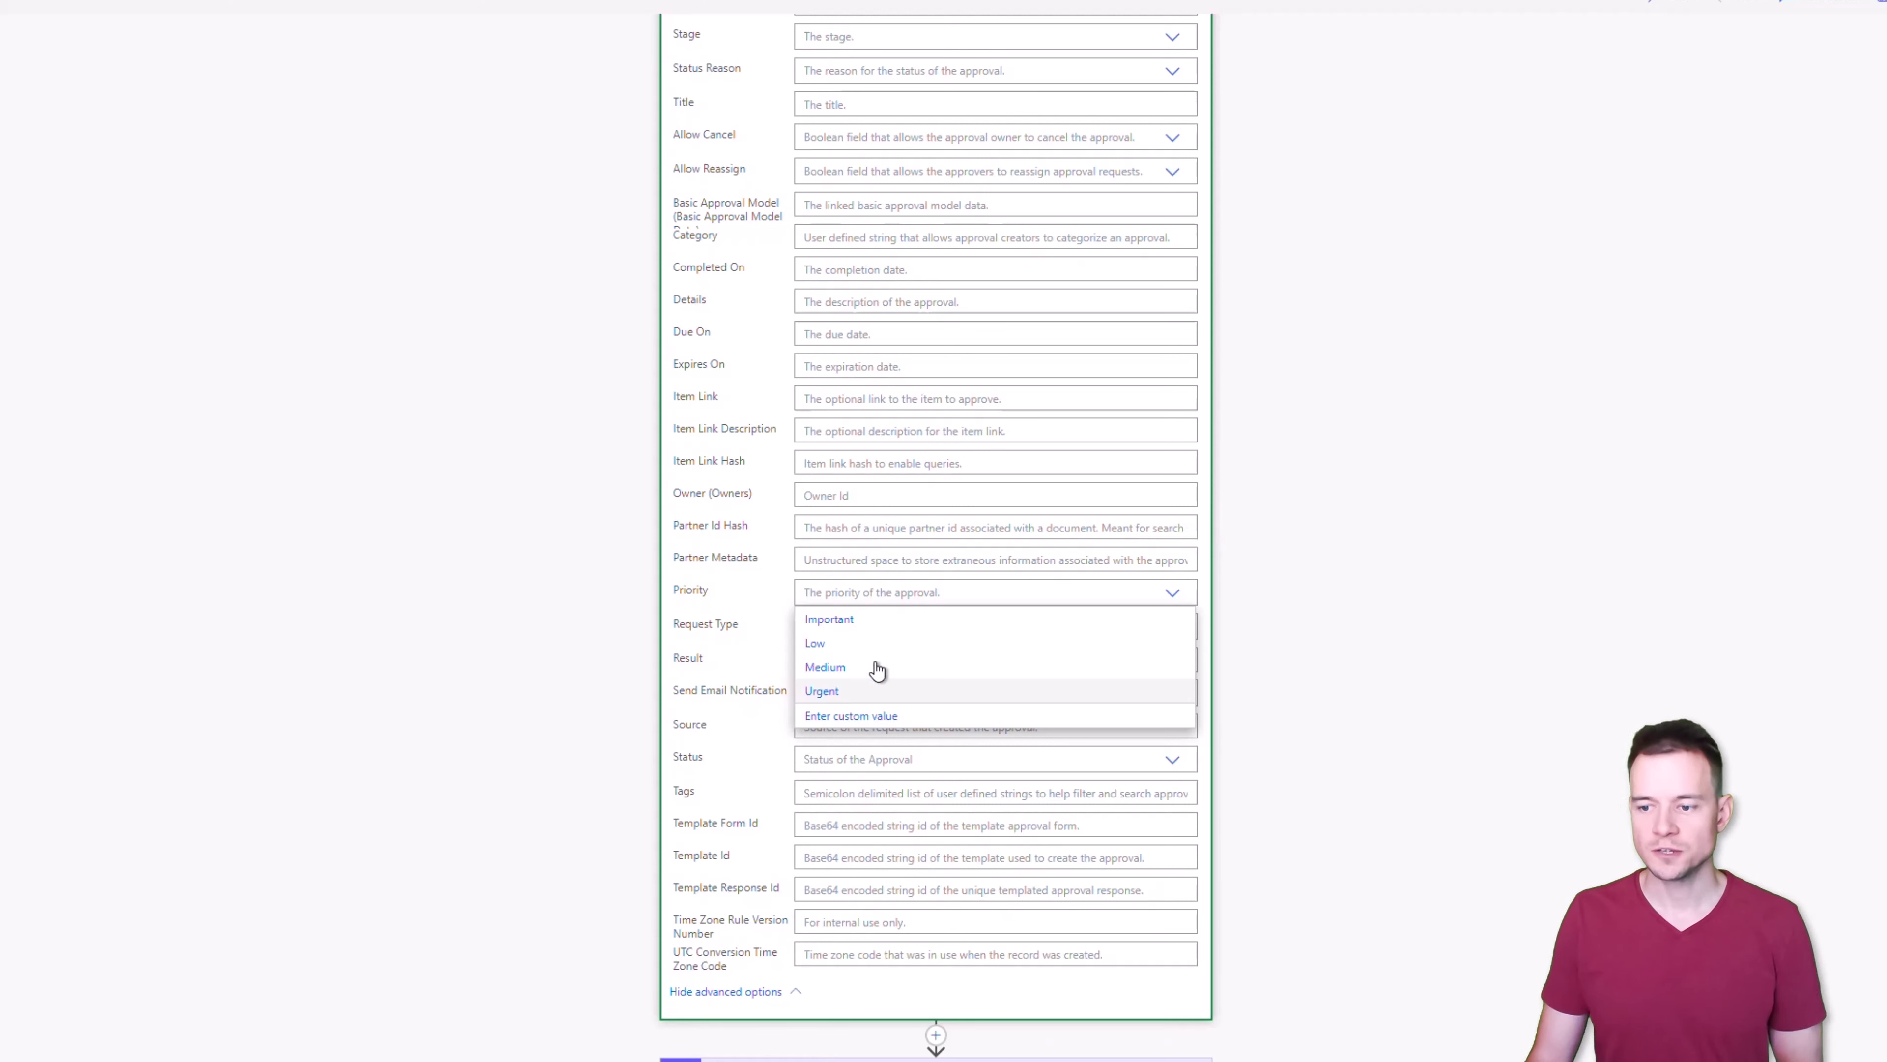
Choose Important for Priority, then open the Request Type choices
{"action": "left_click", "coordinate": [868, 622]}
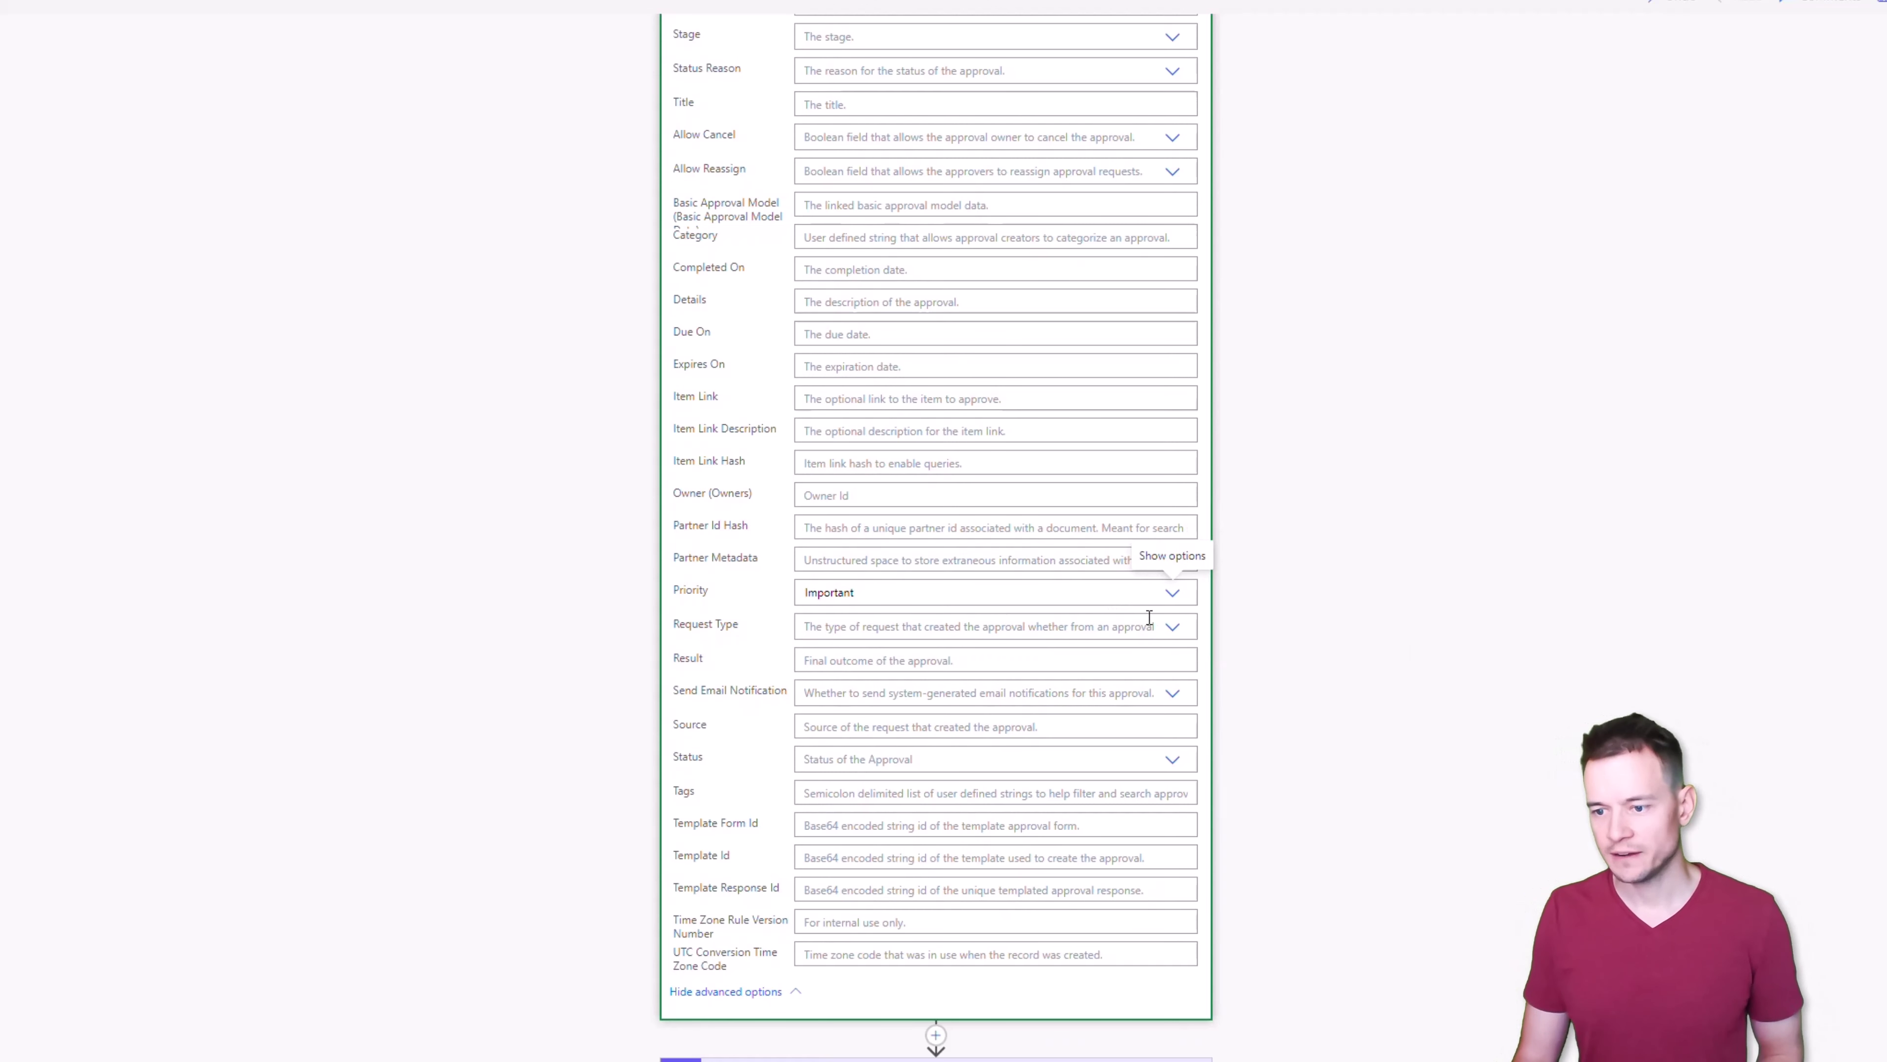
{"action": "left_click", "coordinate": [1165, 632]}
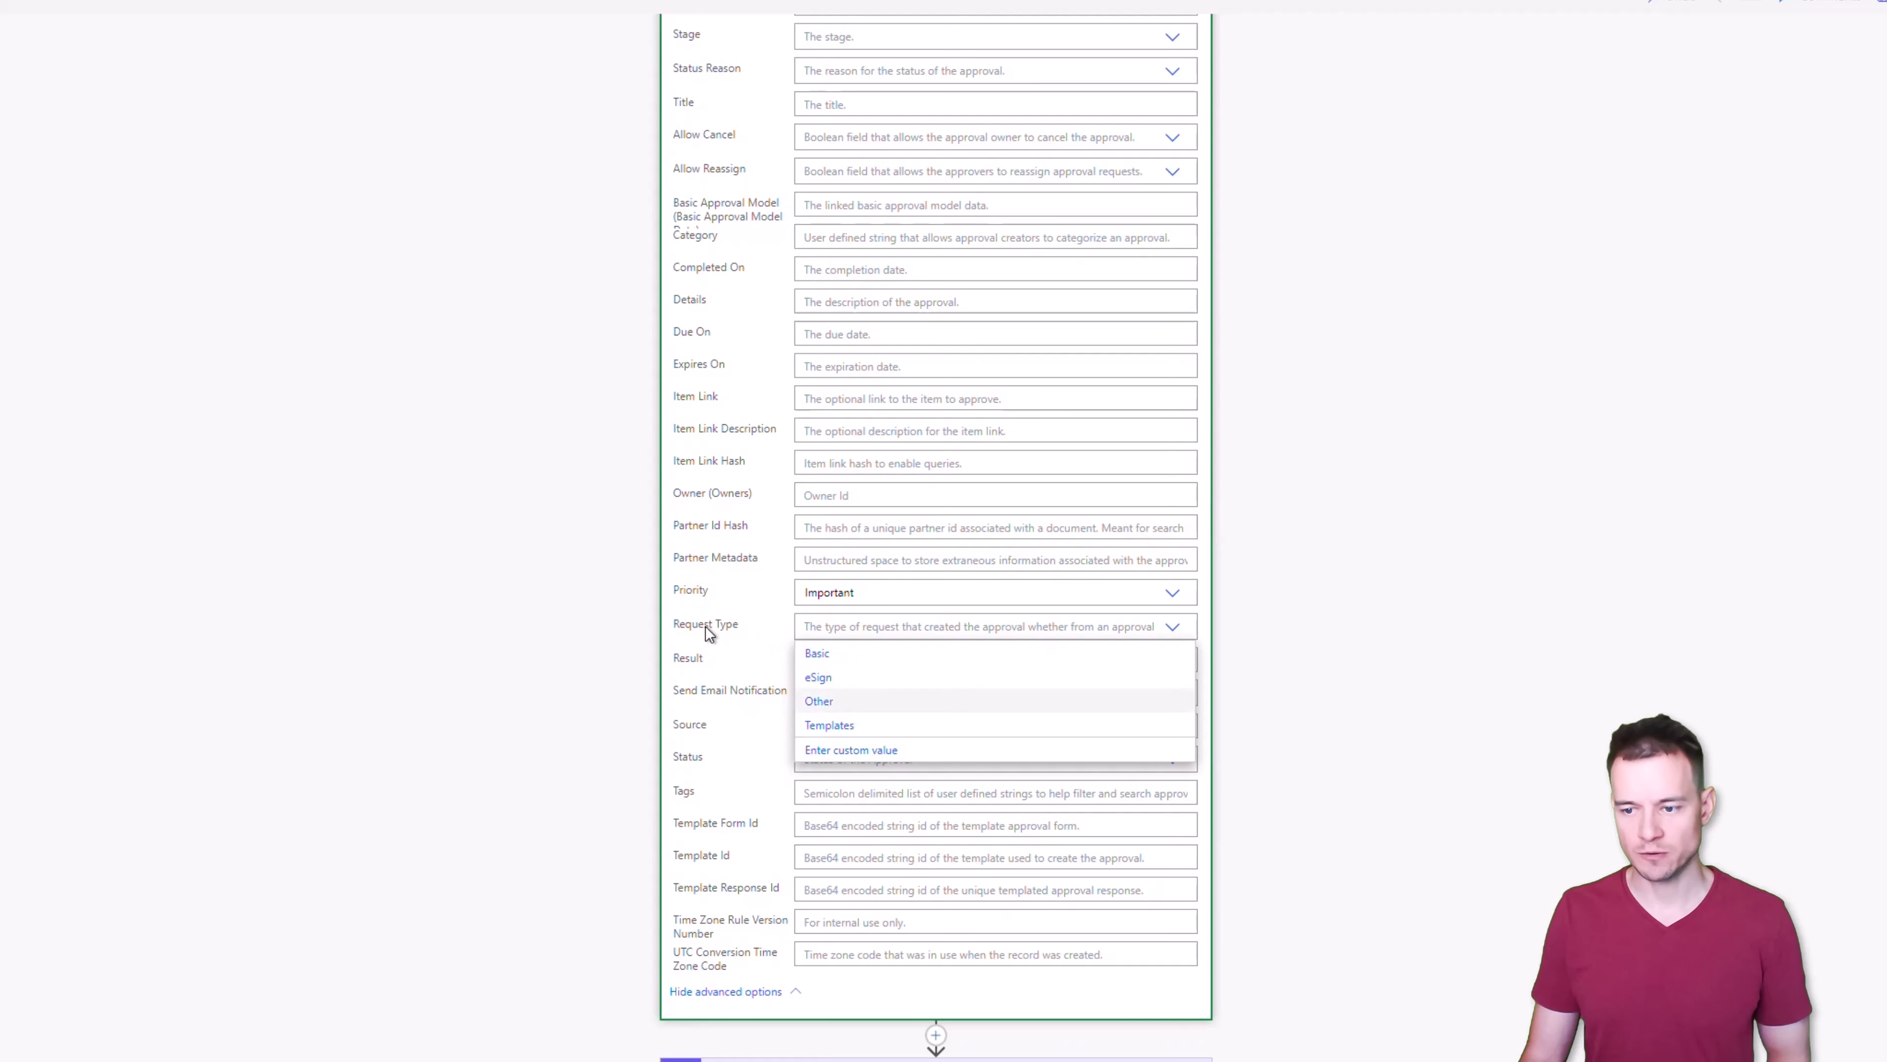
Close Request Type unchanged and fill Source with a heart emoji and 'Loevly approval'
{"action": "left_click", "coordinate": [690, 691]}
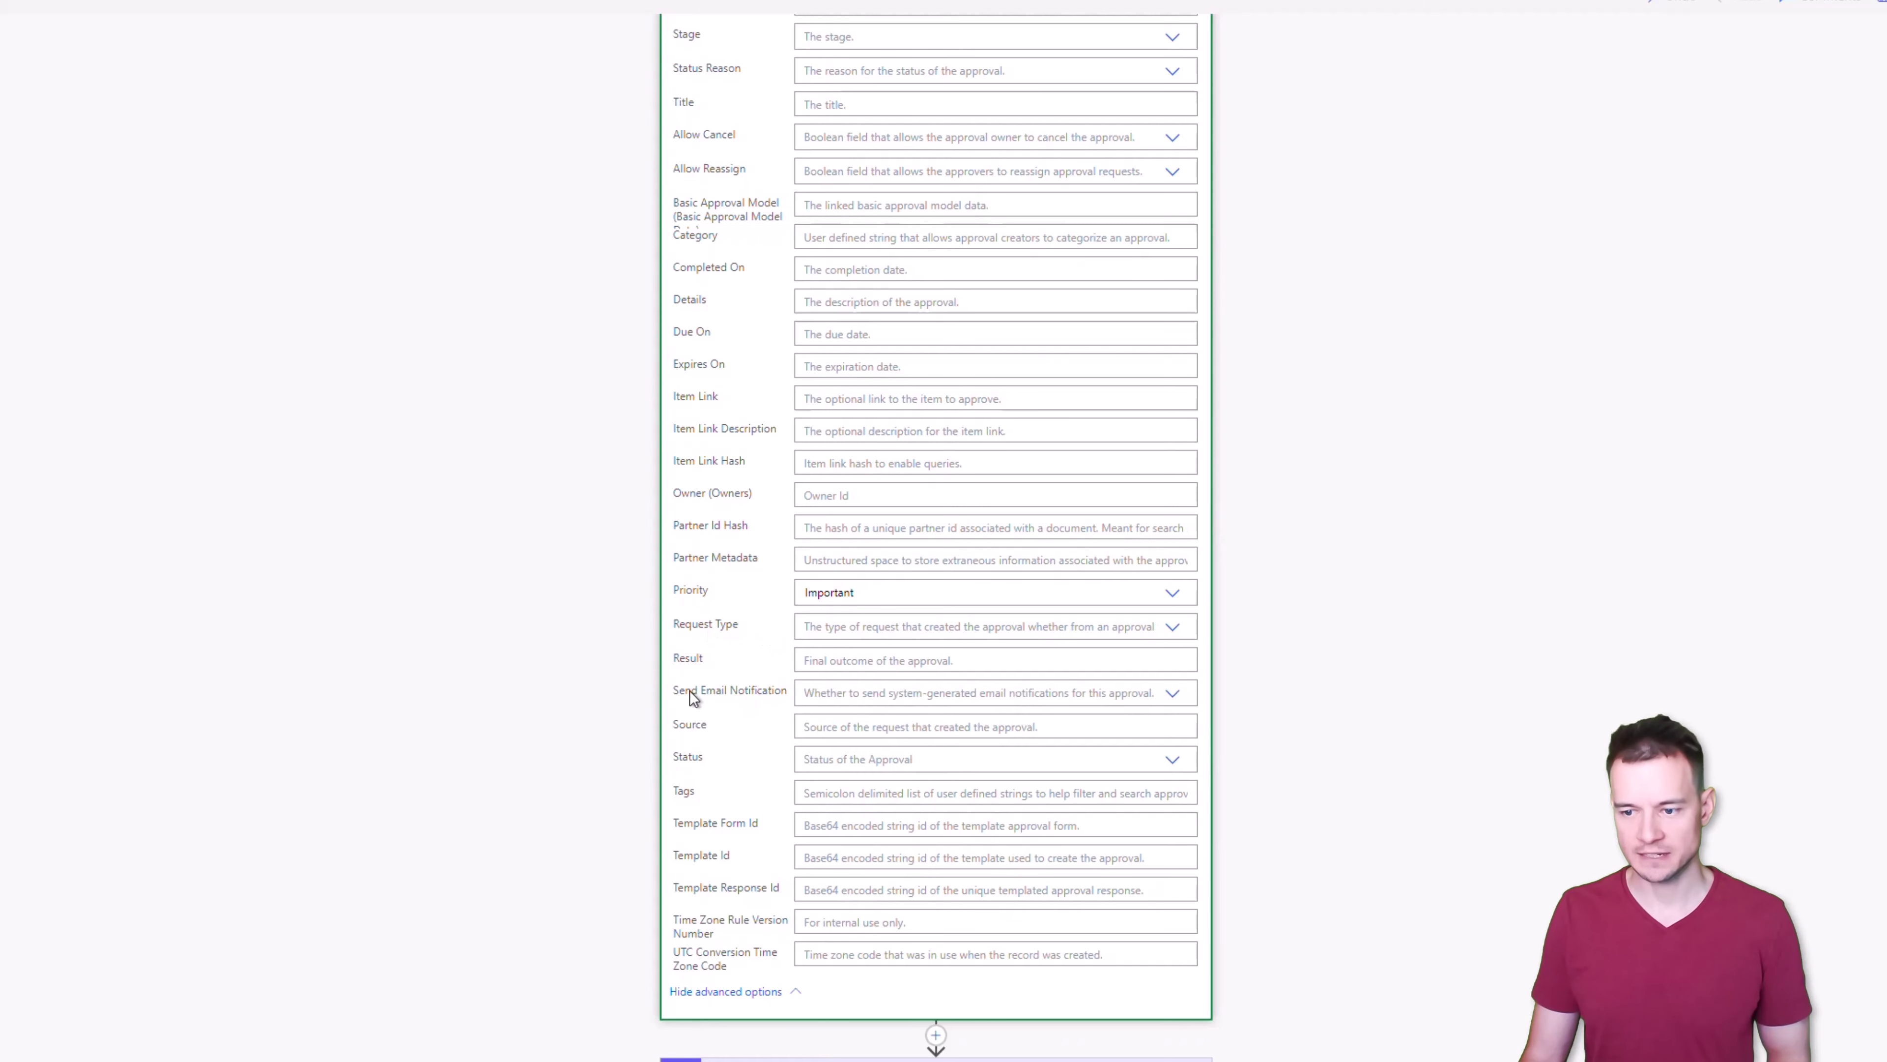
{"action": "left_click", "coordinate": [832, 723]}
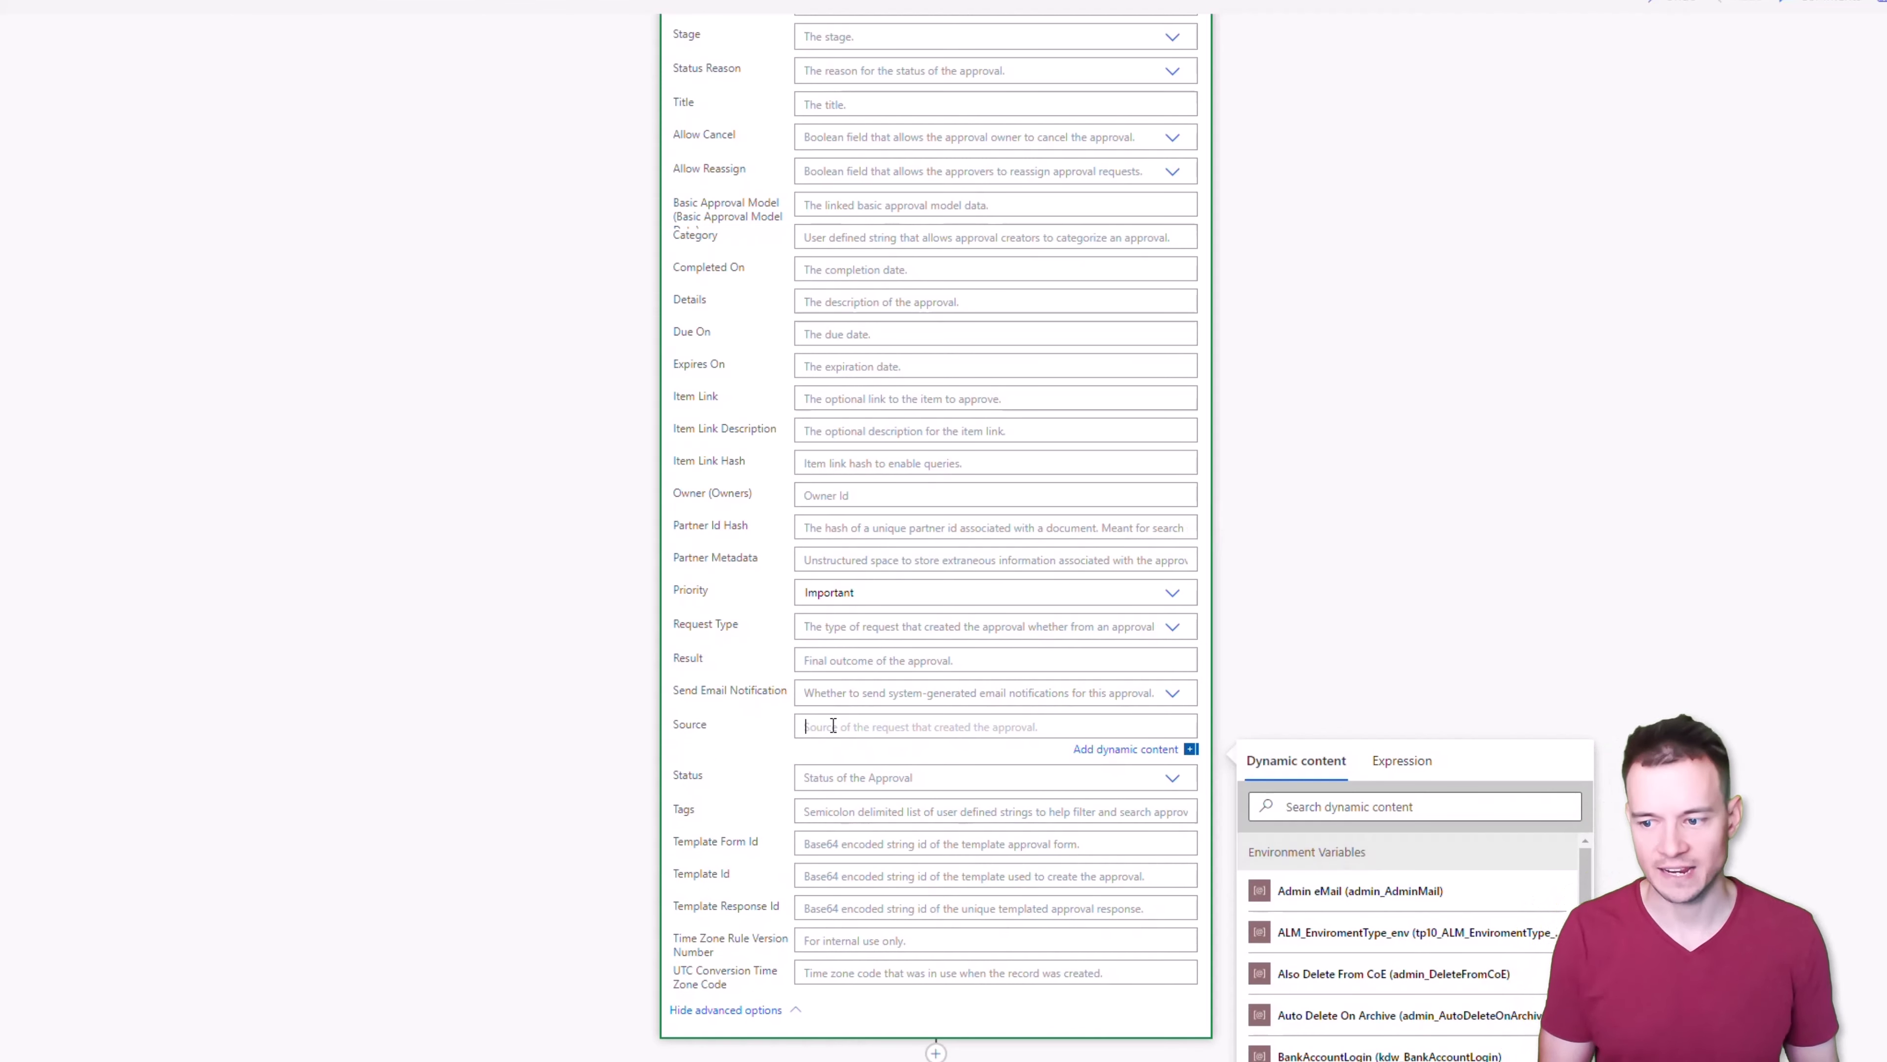
{"action": "key", "text": "super+period"}
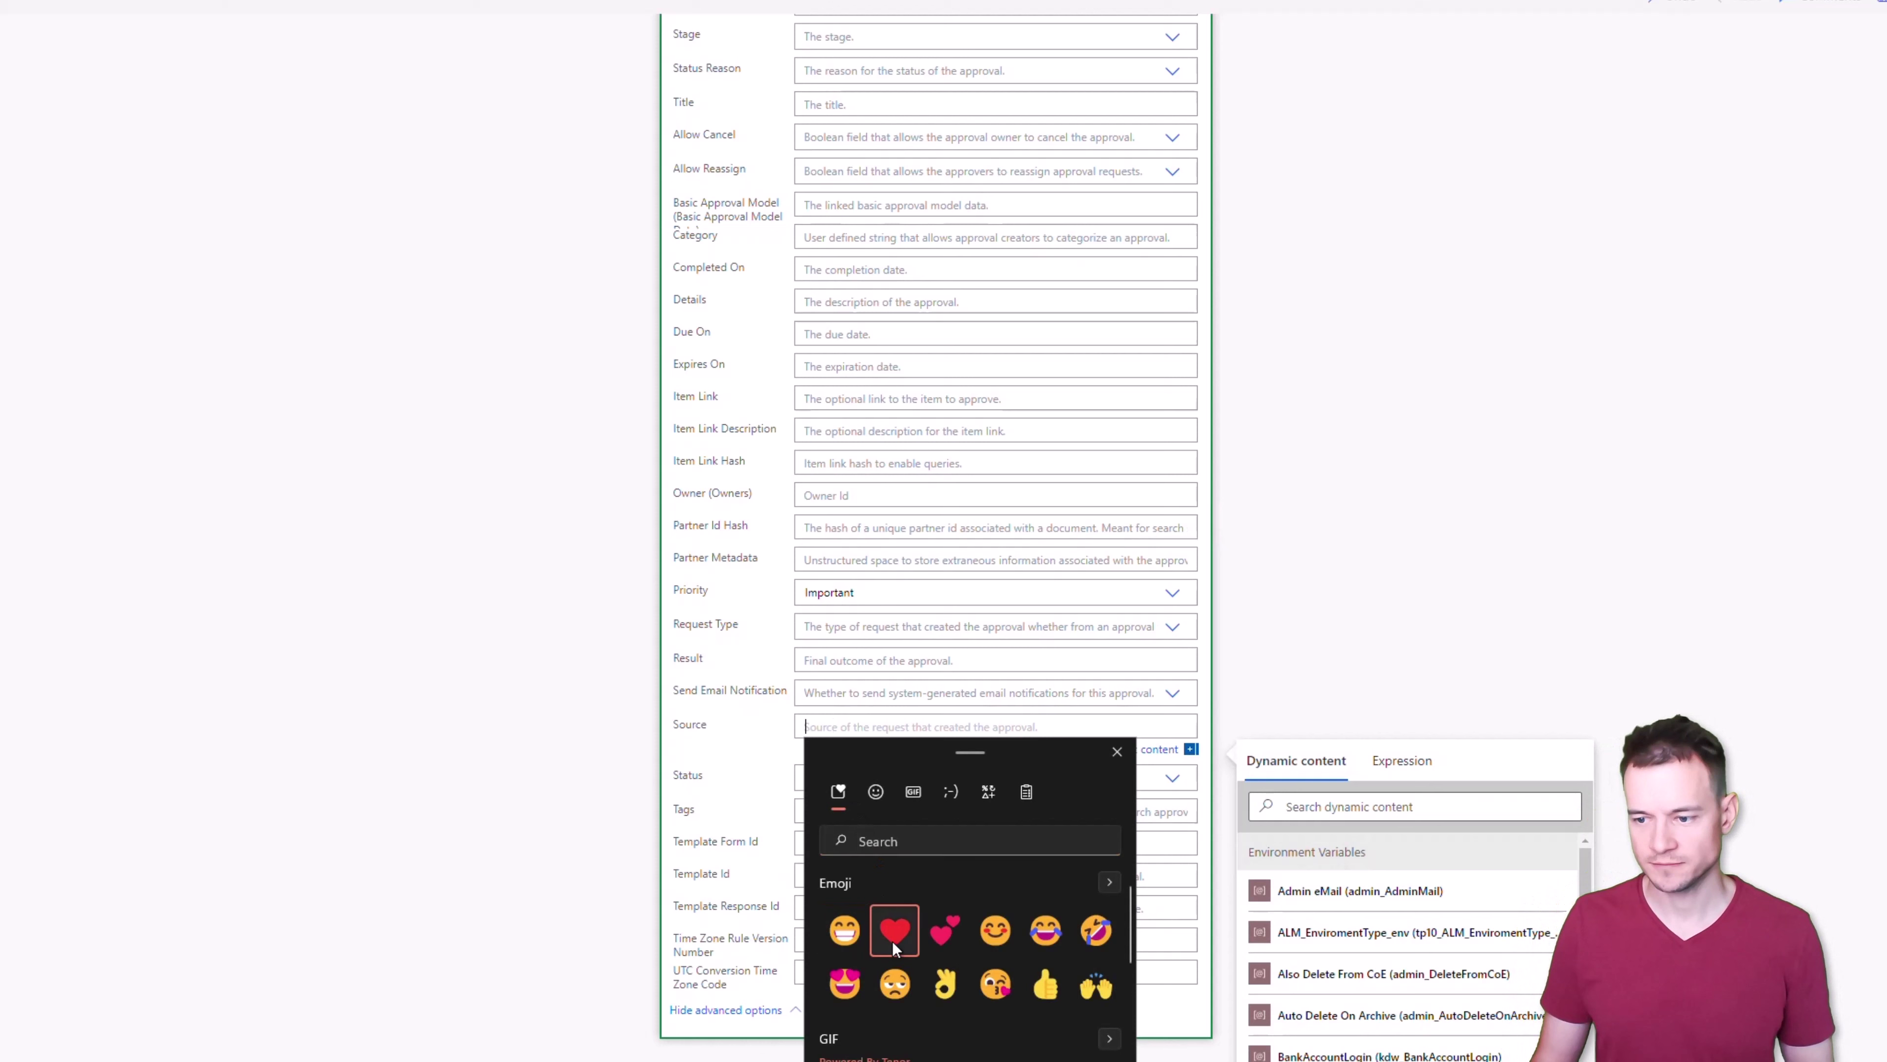
{"action": "left_click", "coordinate": [892, 941]}
{"action": "key", "text": "Escape"}
{"action": "type", "text": "Approval"}
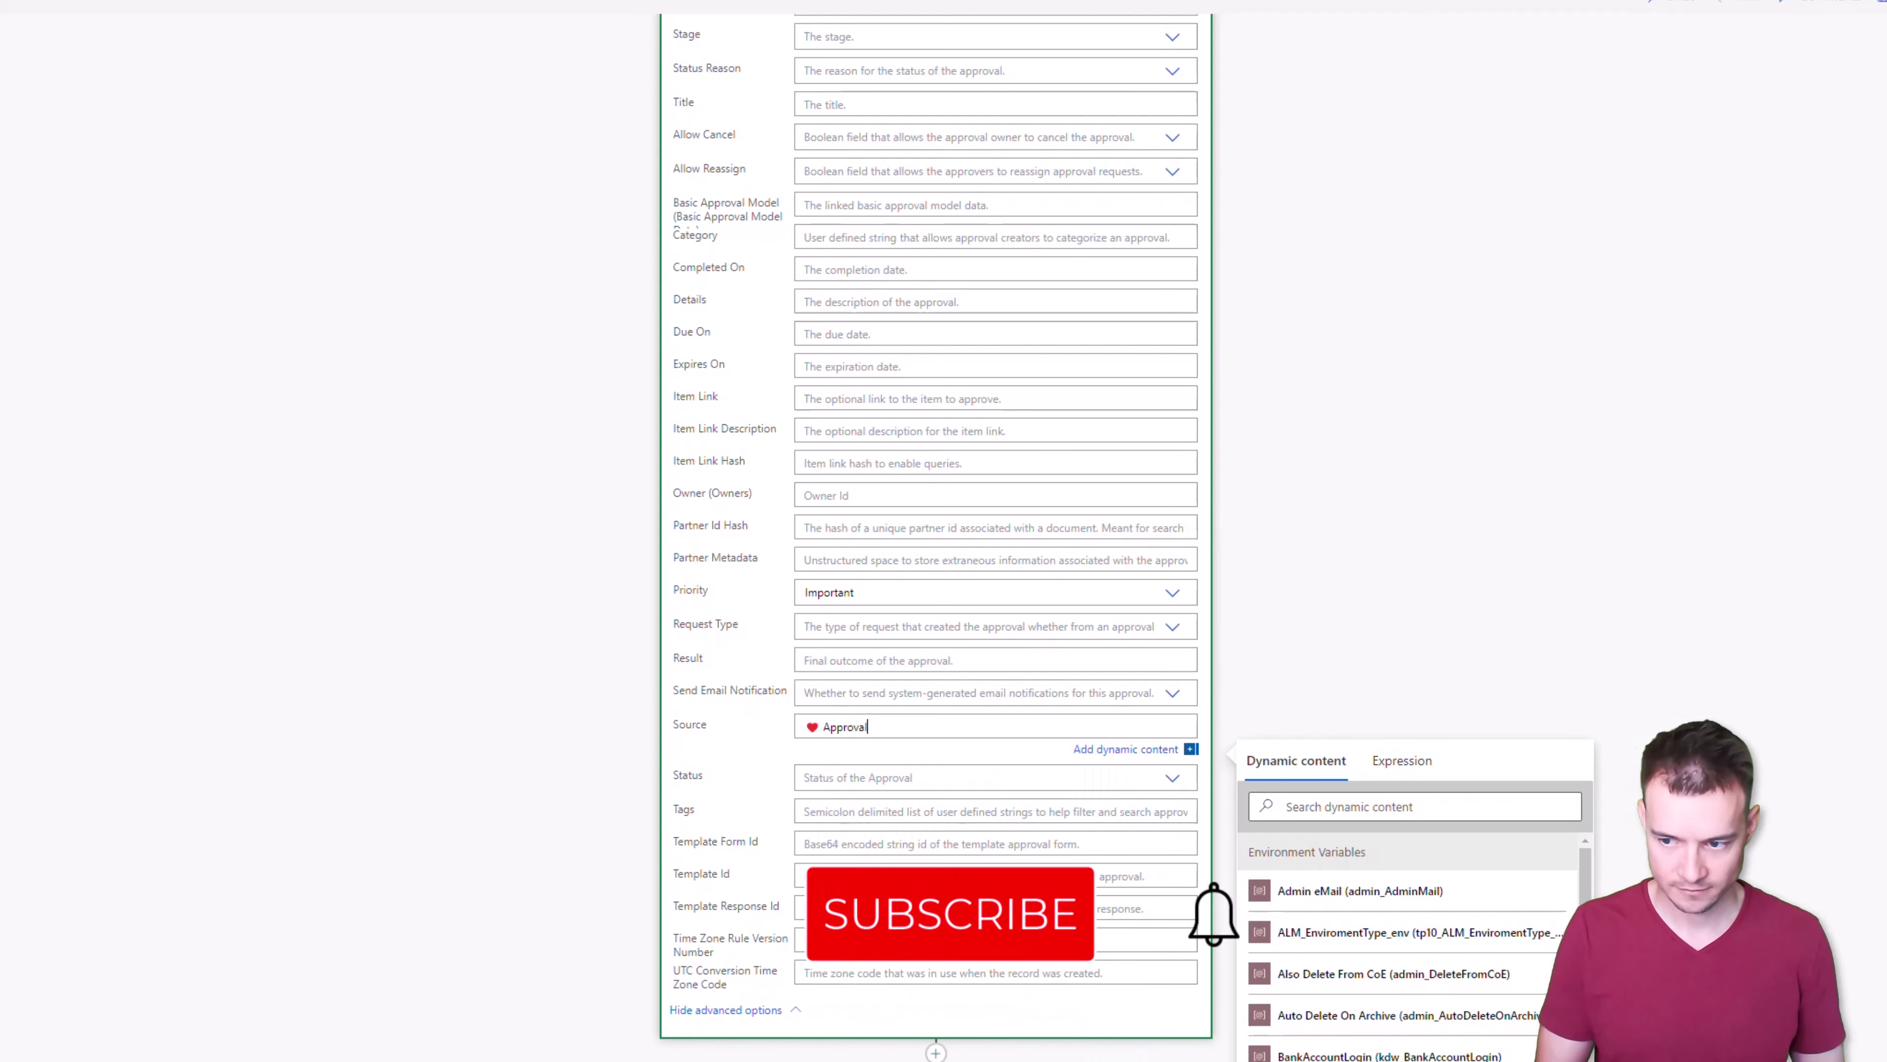
{"action": "key", "text": "ctrl+shift+Left"}
{"action": "type", "text": "Loevly approval"}
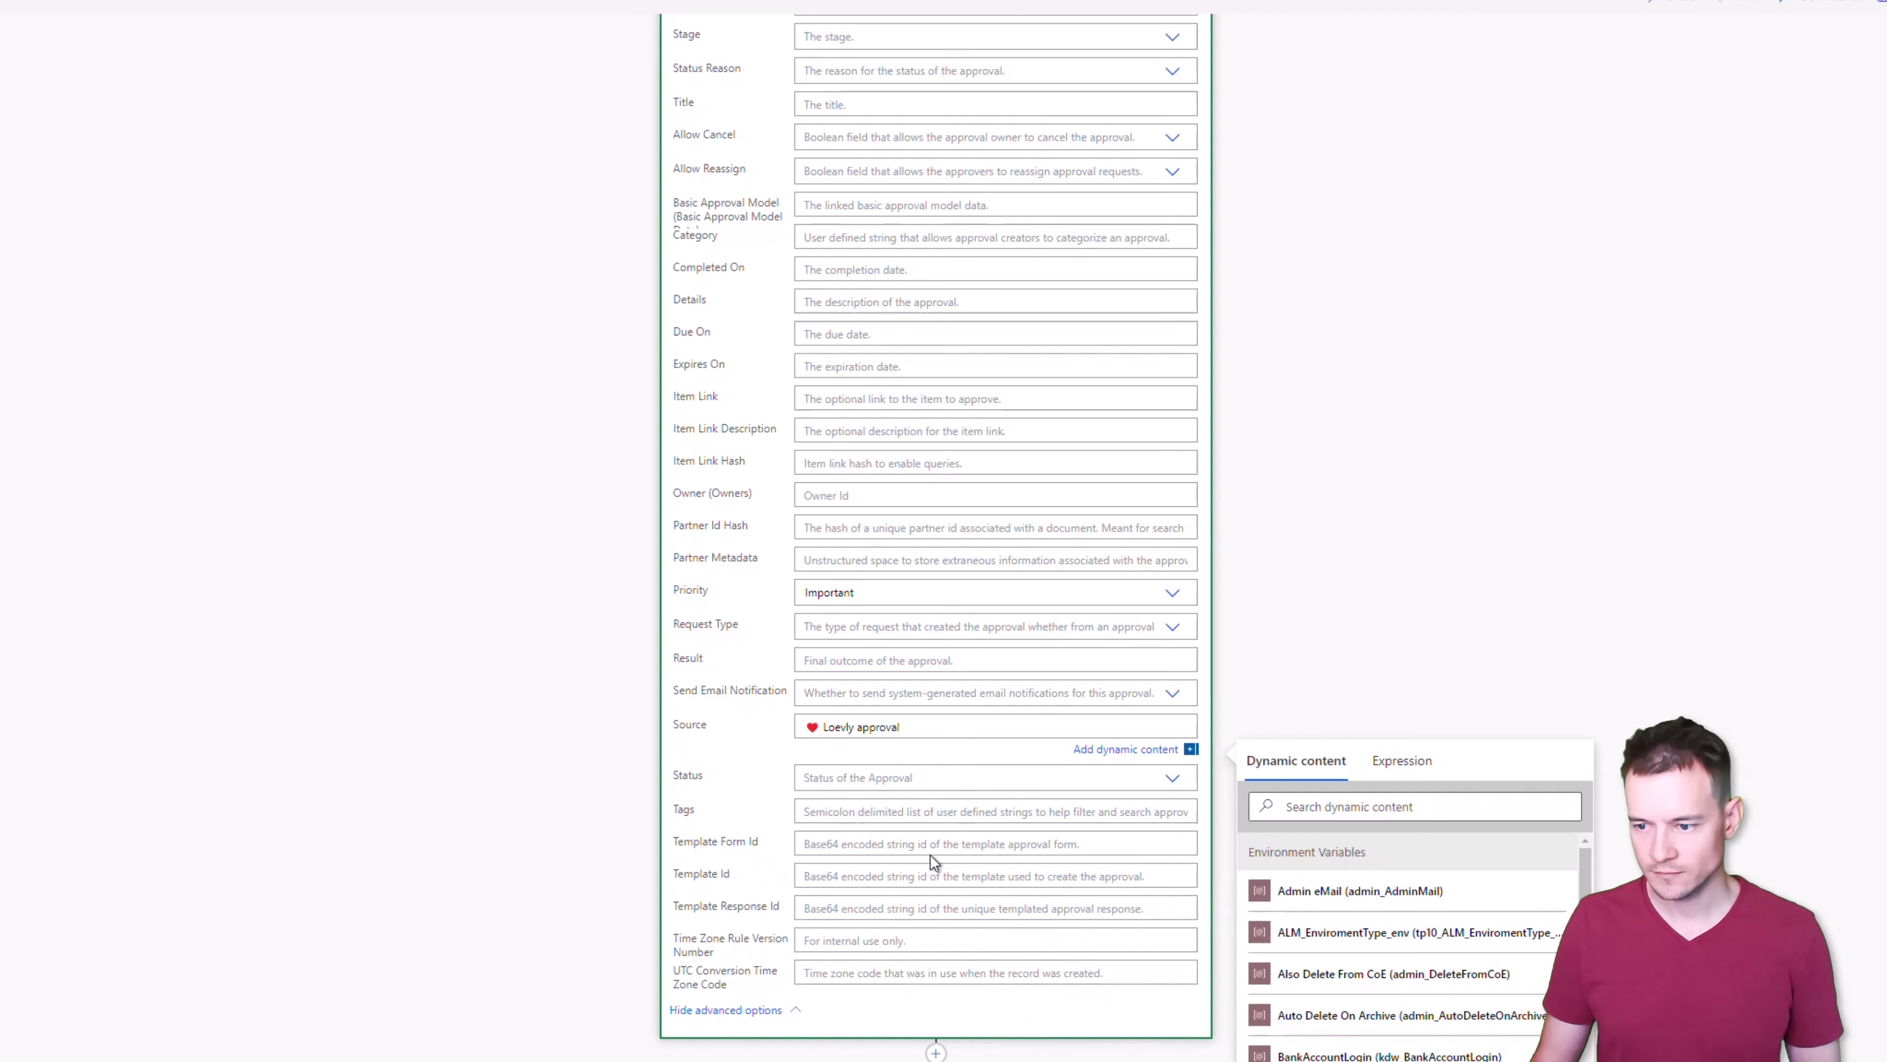
Append a grinning emoji to the end of the Source value
{"action": "key", "text": "super+period"}
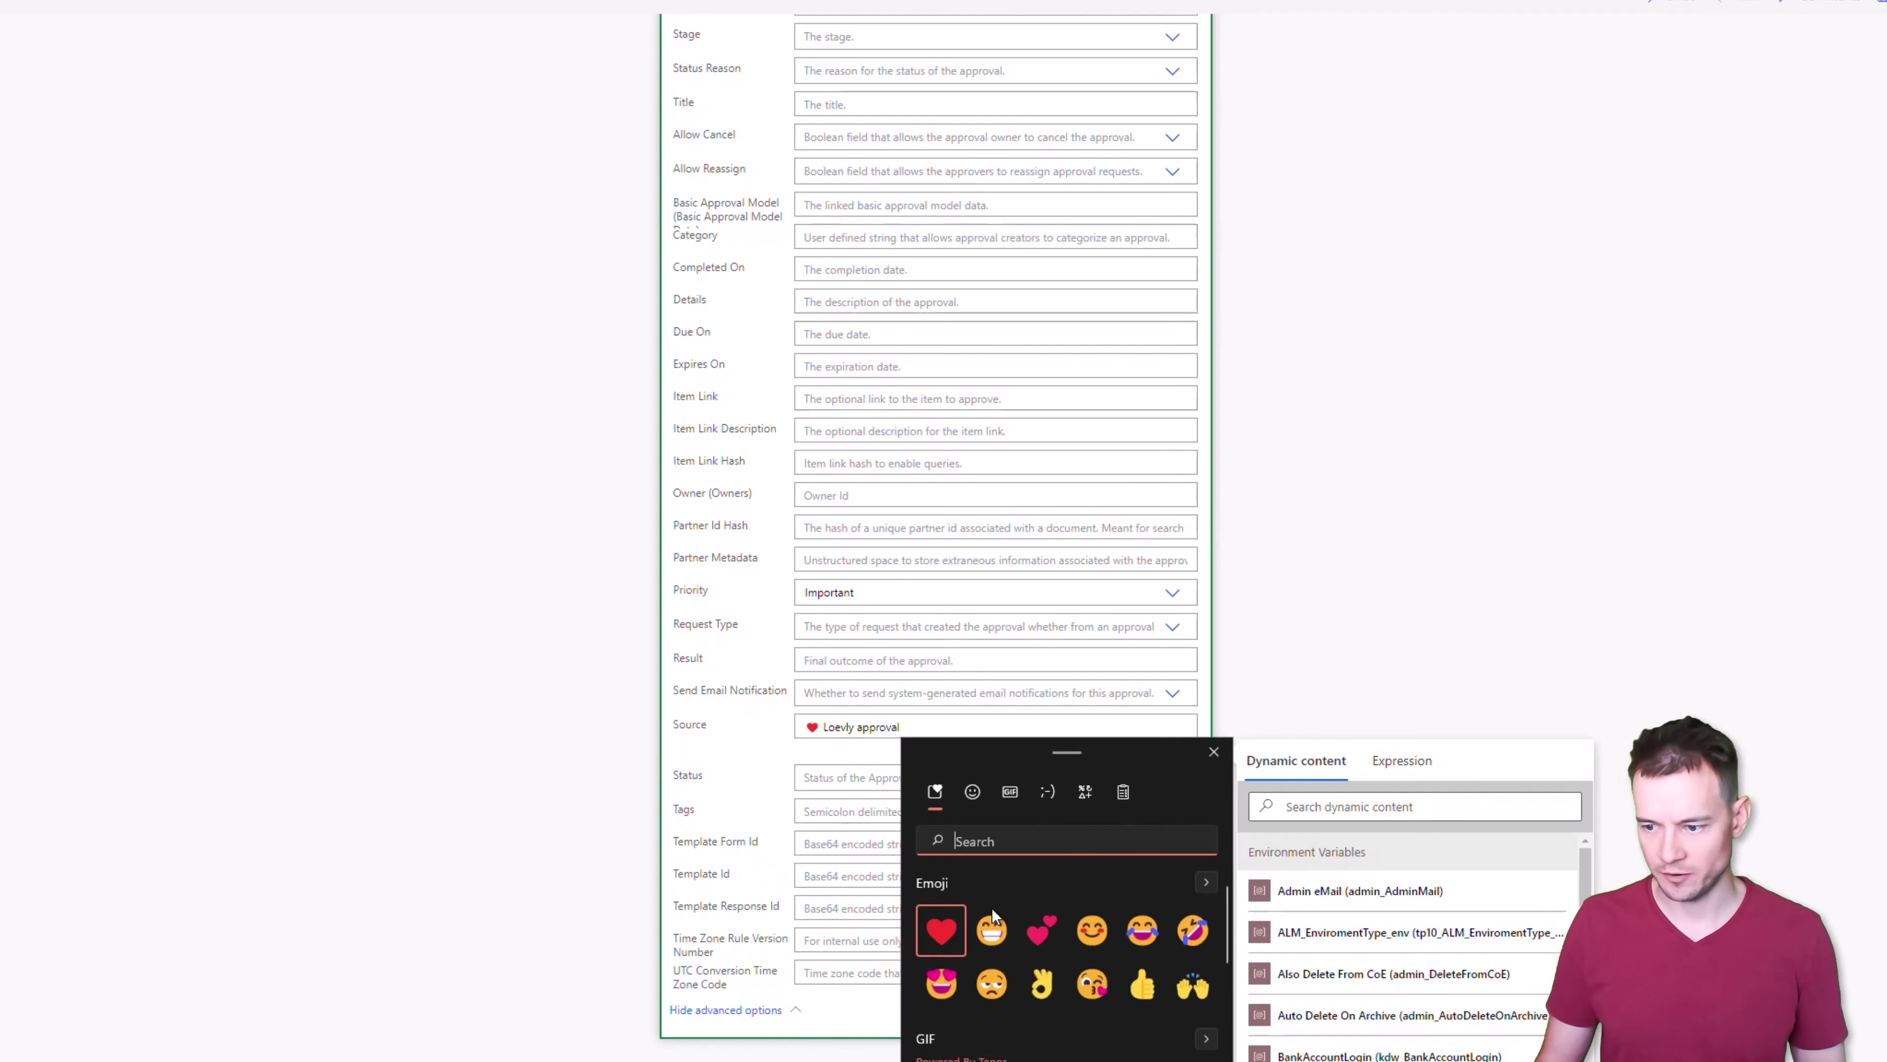
{"action": "left_click", "coordinate": [992, 926]}
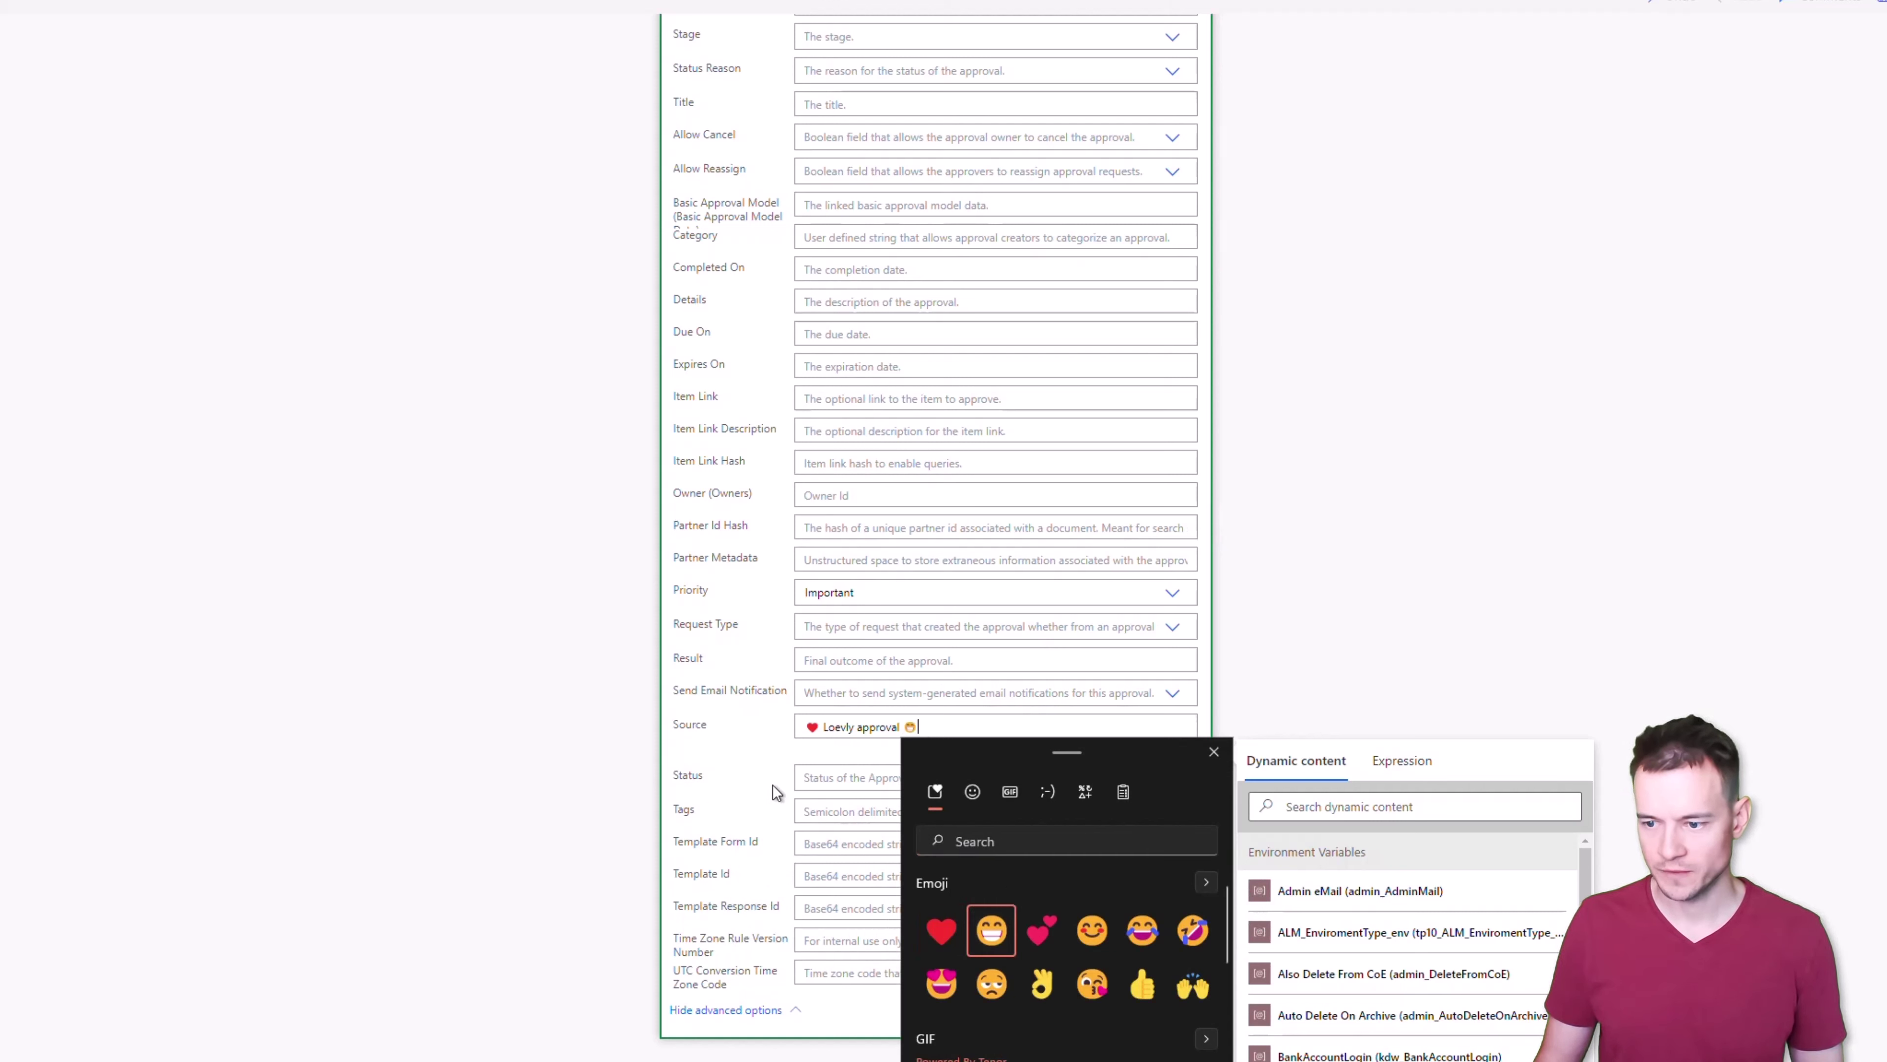
{"action": "key", "text": "Escape"}
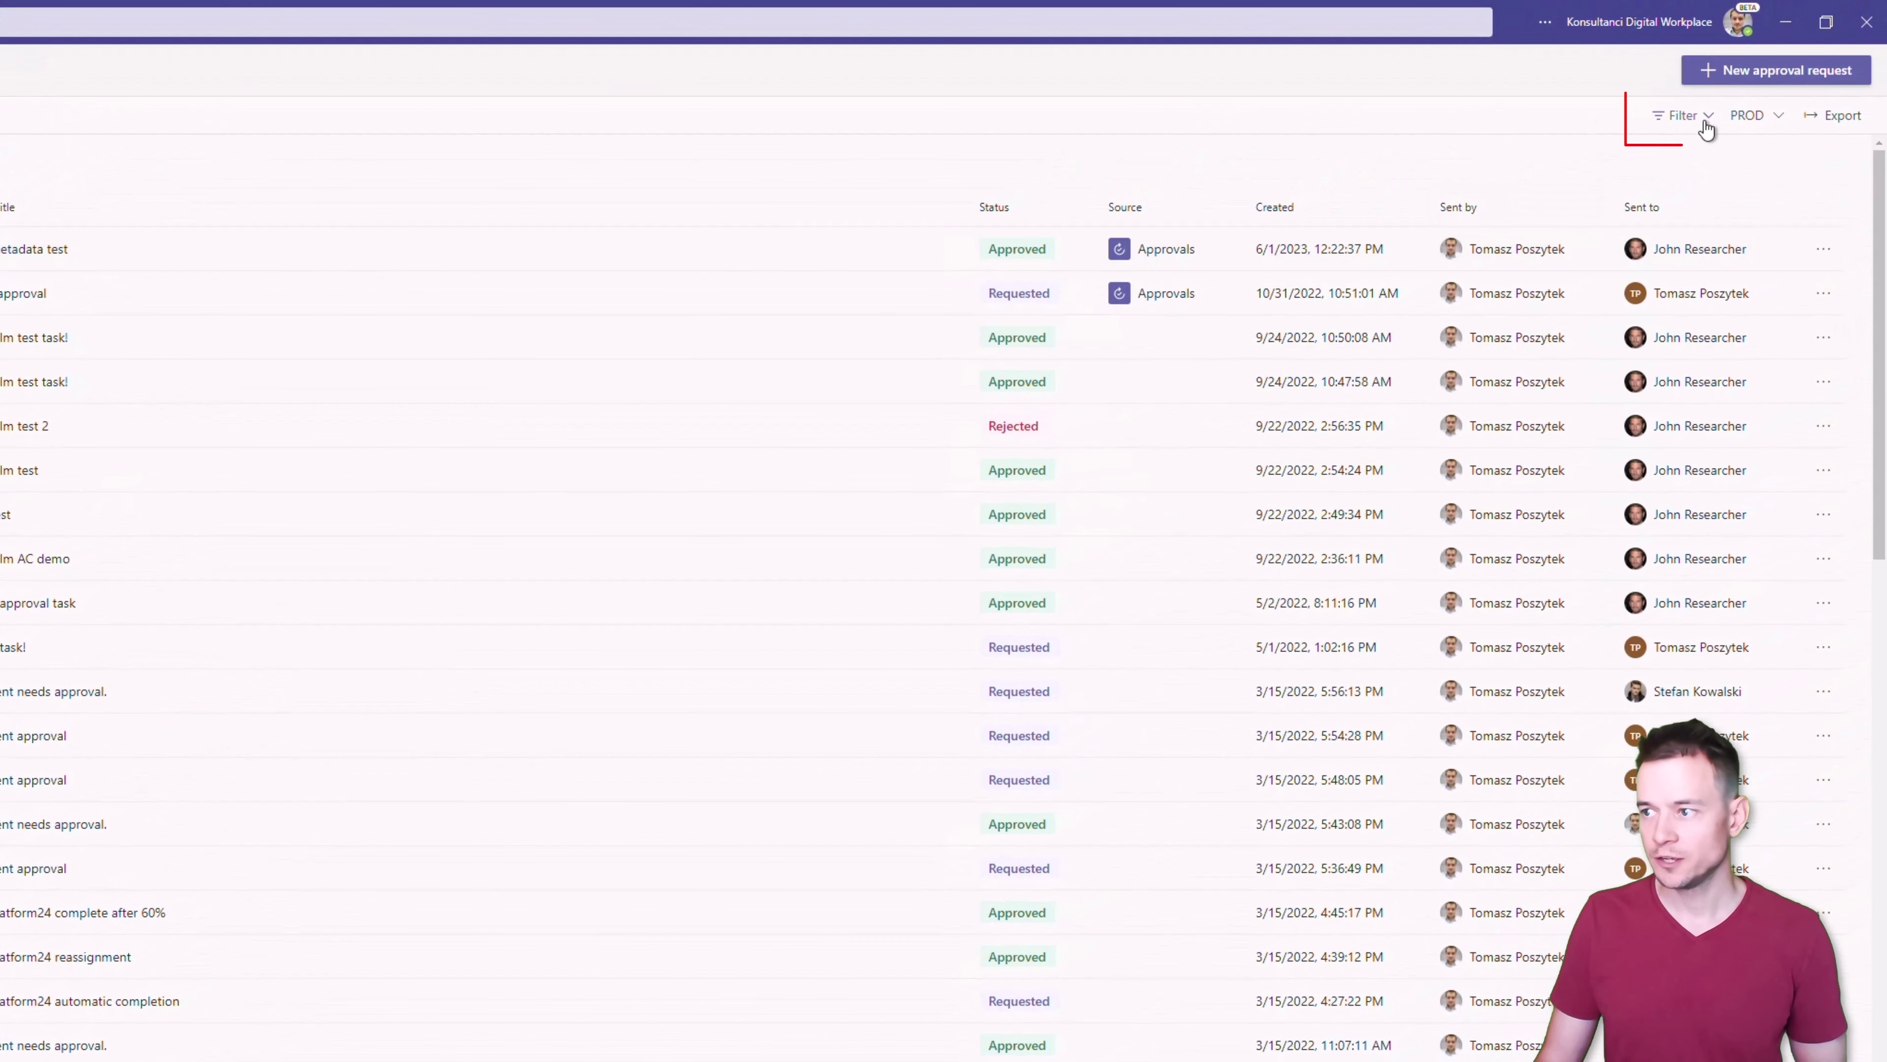
{"action": "left_click", "coordinate": [1706, 119]}
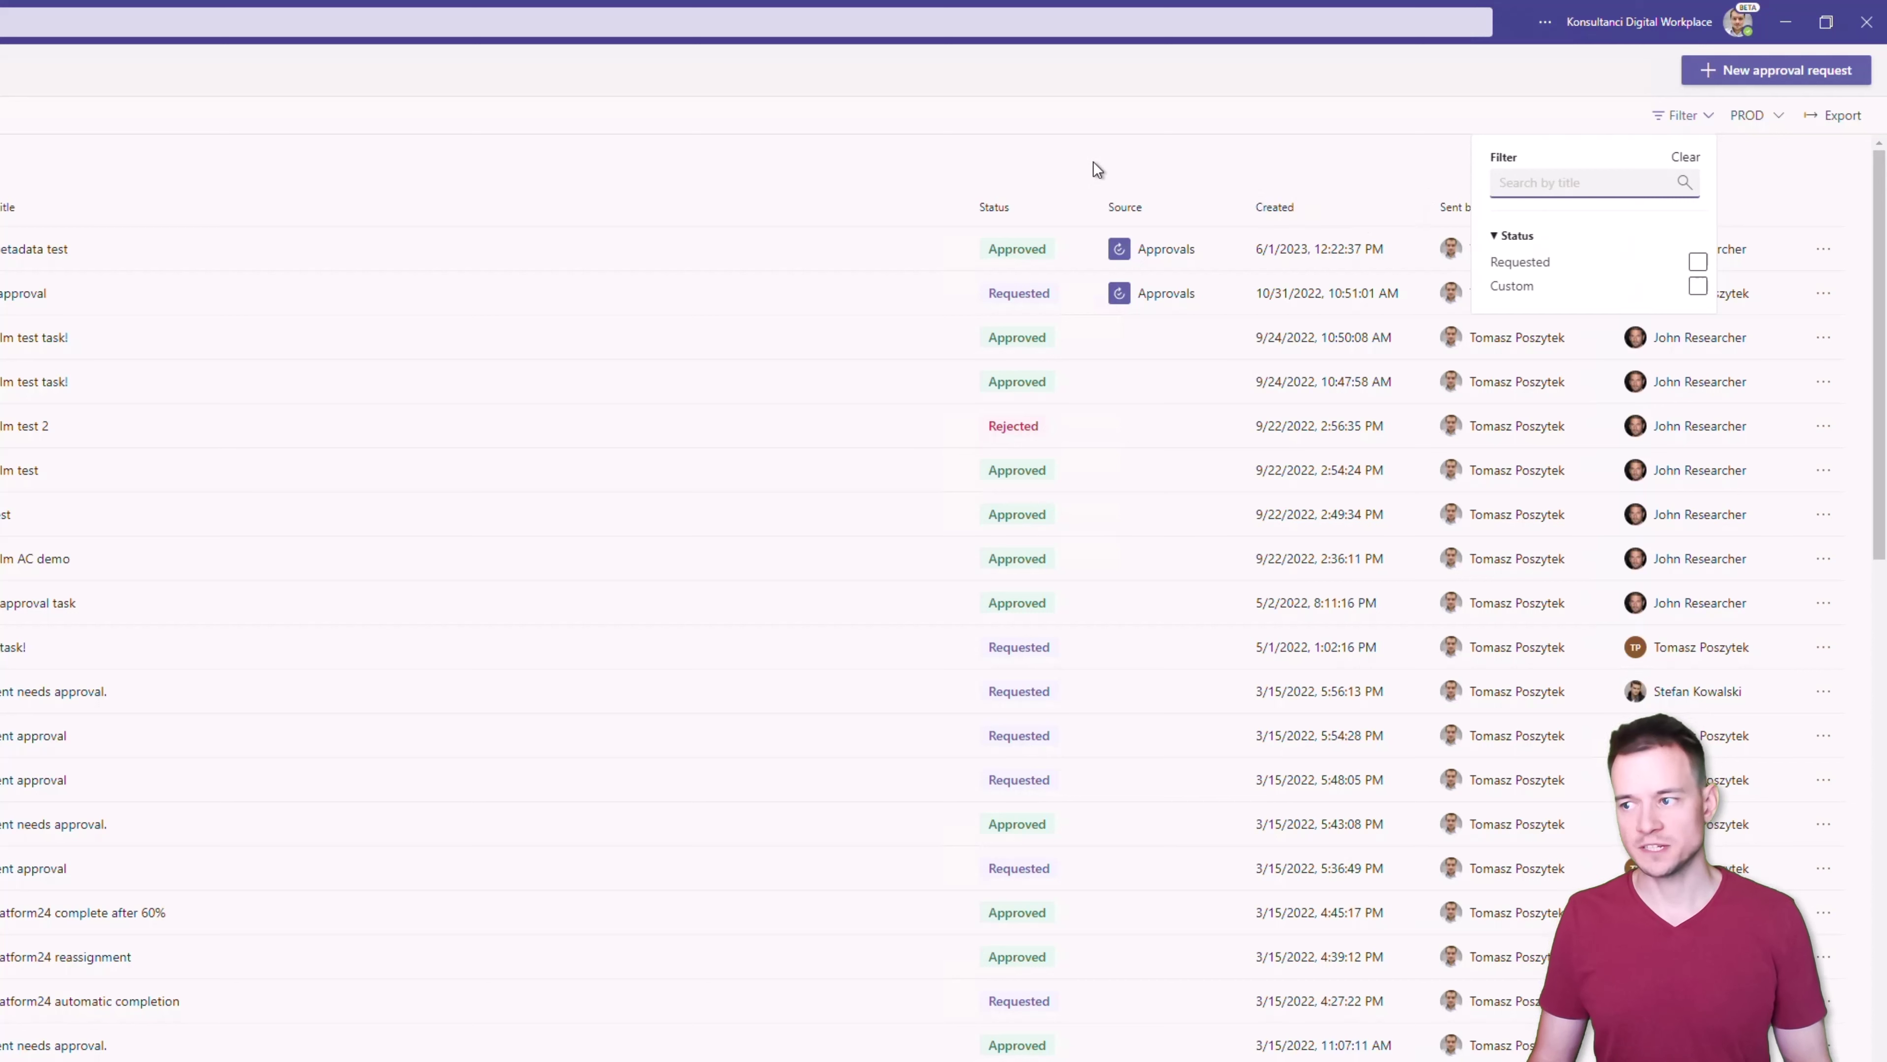
{"action": "left_click", "coordinate": [1076, 150]}
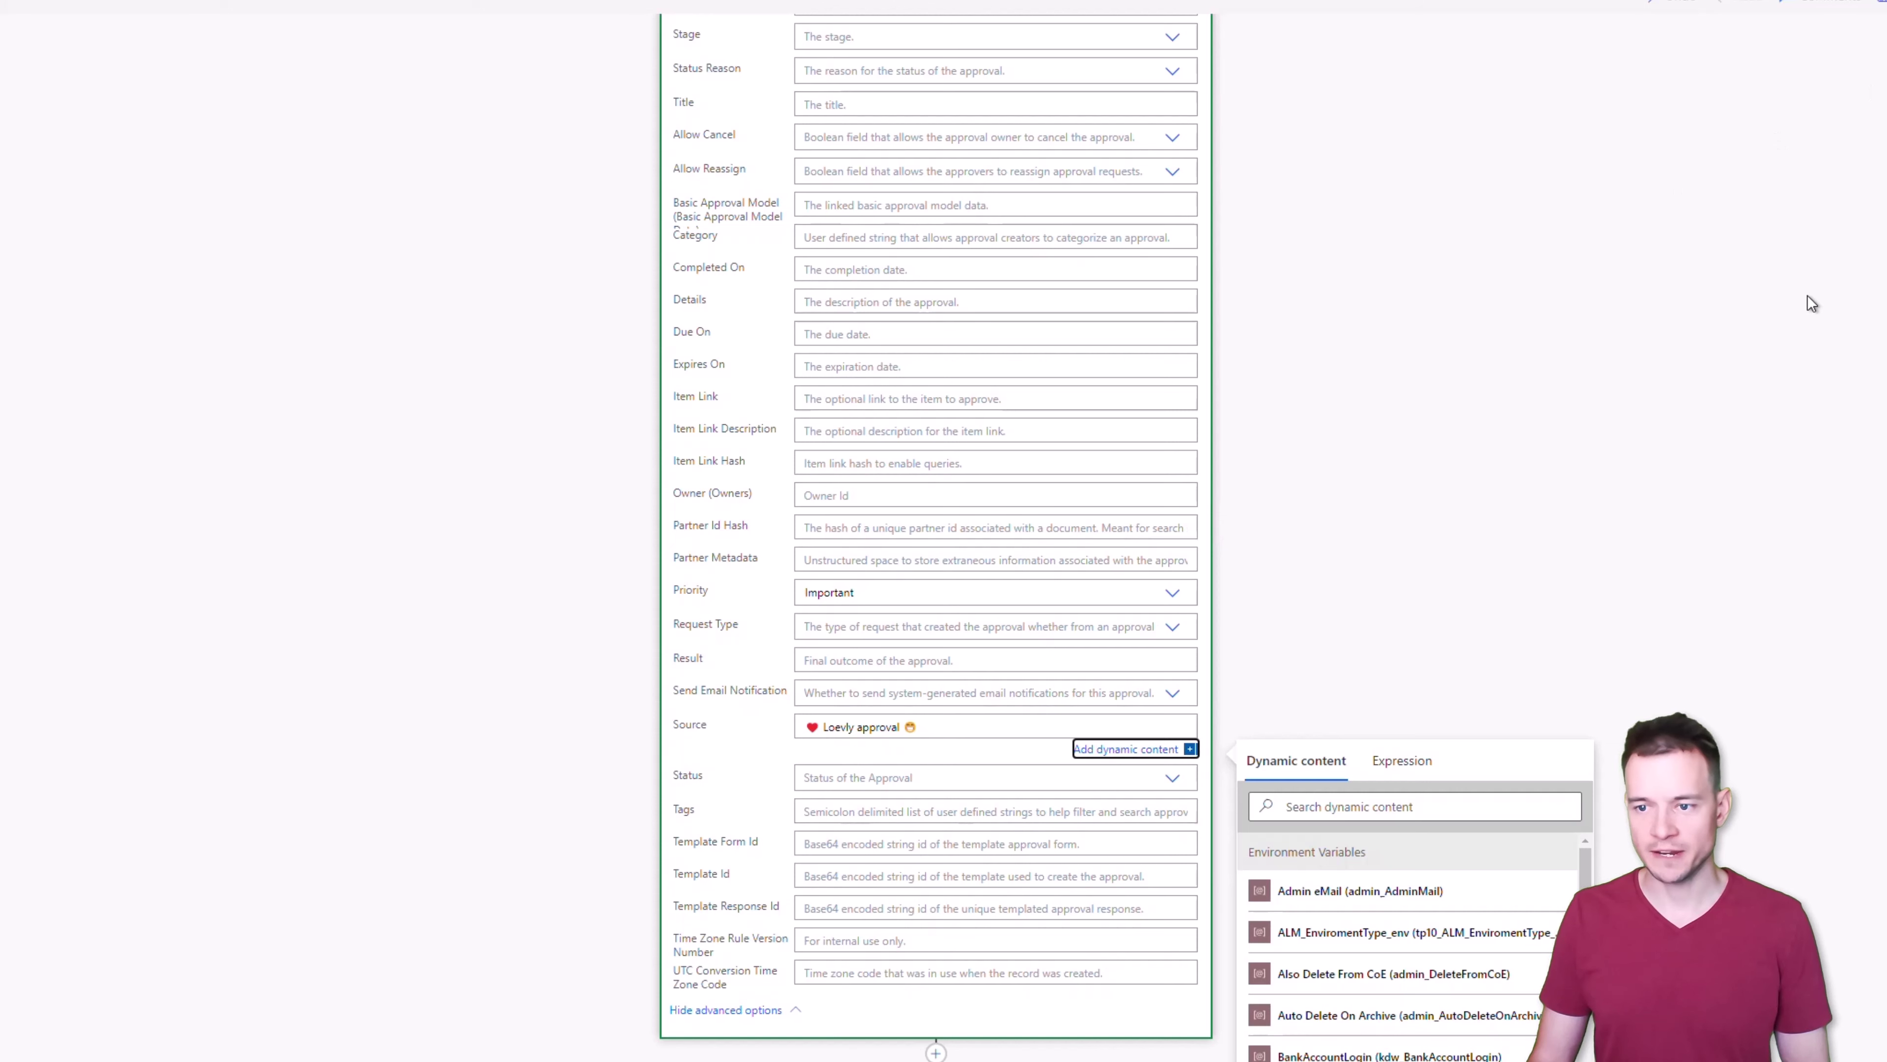
Look at the Approvals list window, then return to the flow editor
{"action": "key", "text": "Tab"}
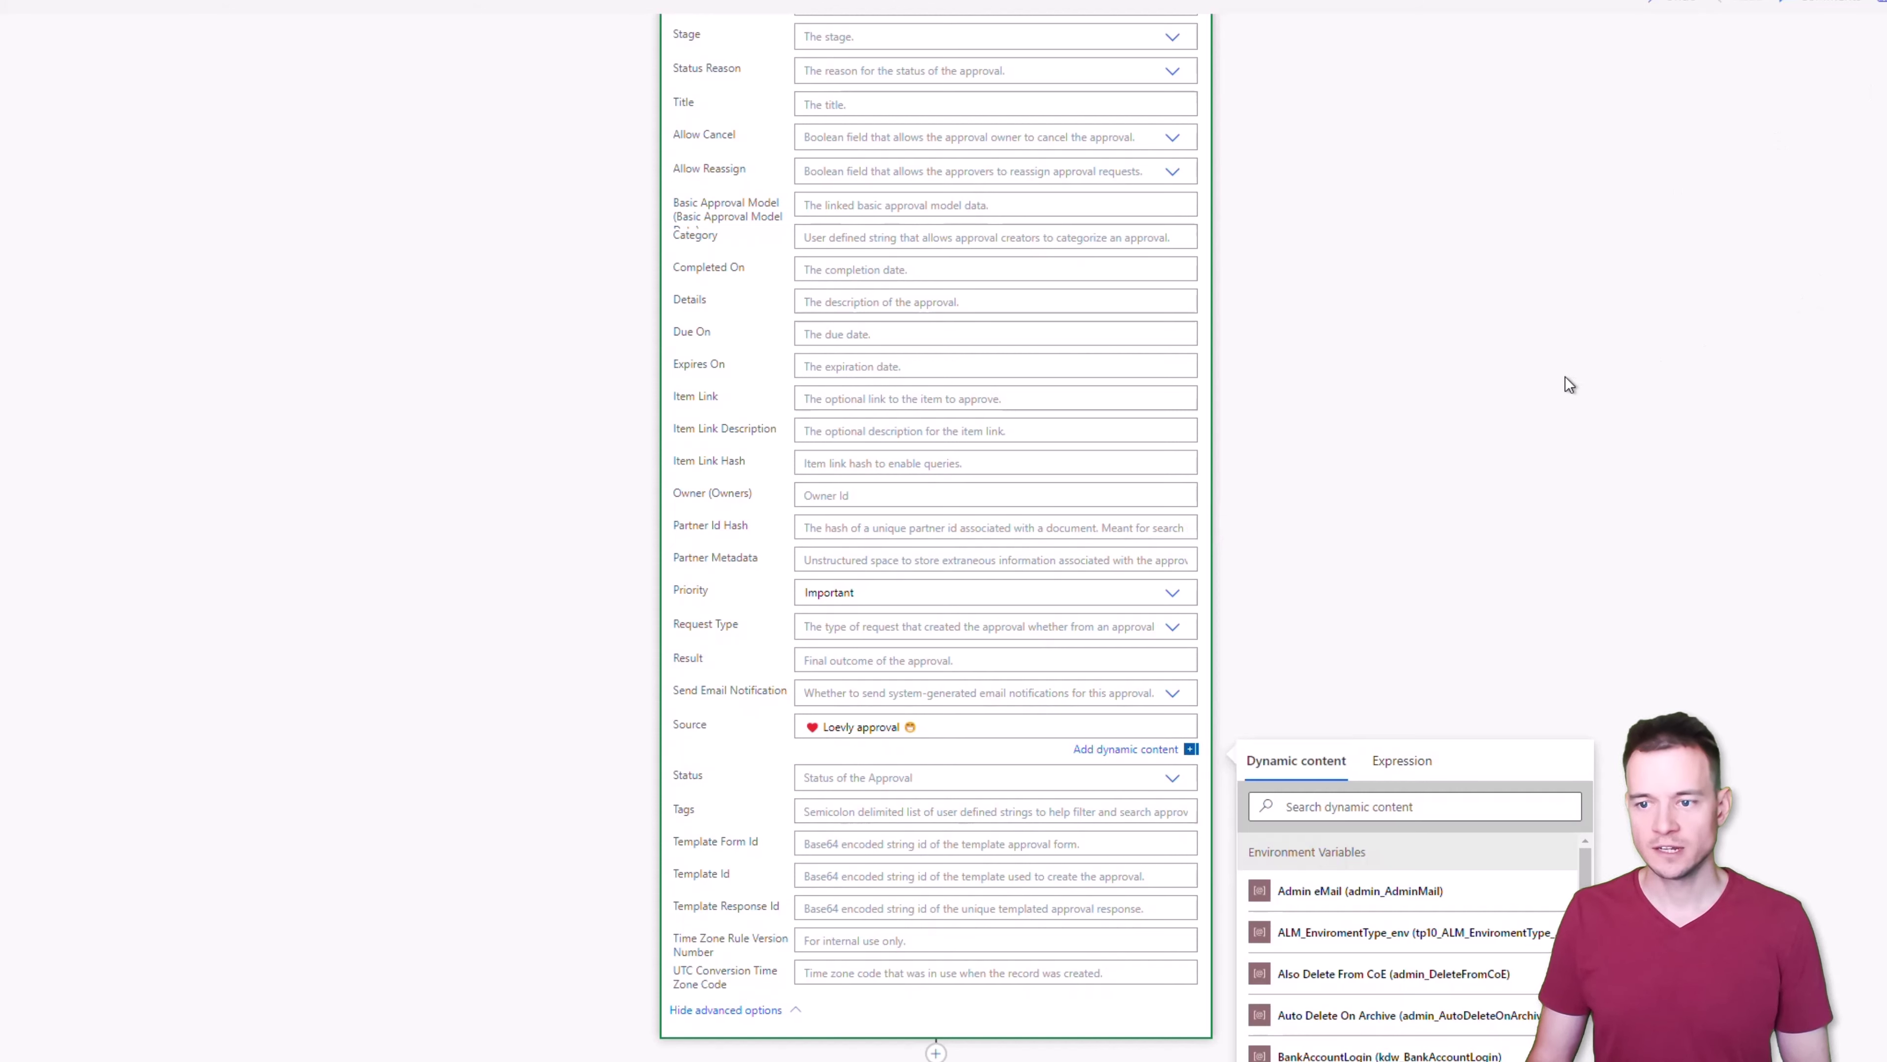
{"action": "key", "text": "super+Tab"}
{"action": "left_click", "coordinate": [847, 420]}
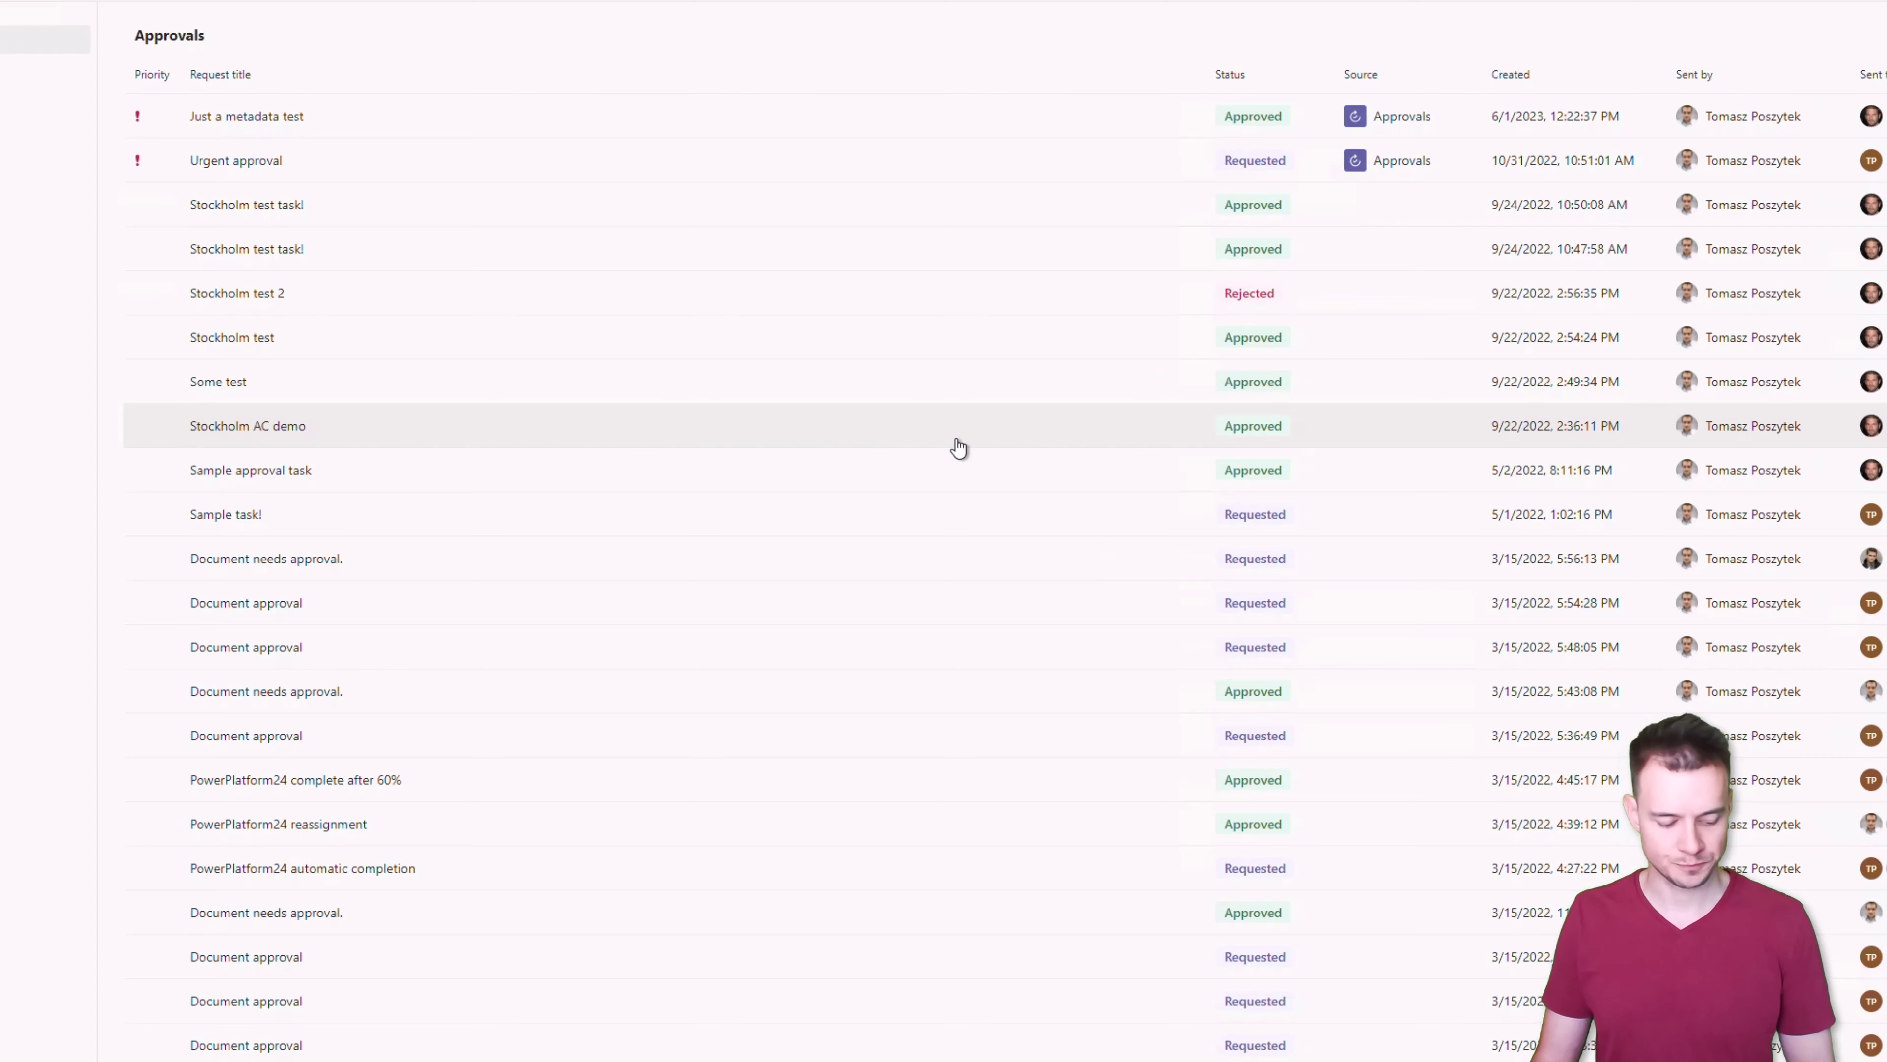
{"action": "key", "text": "alt+Tab"}
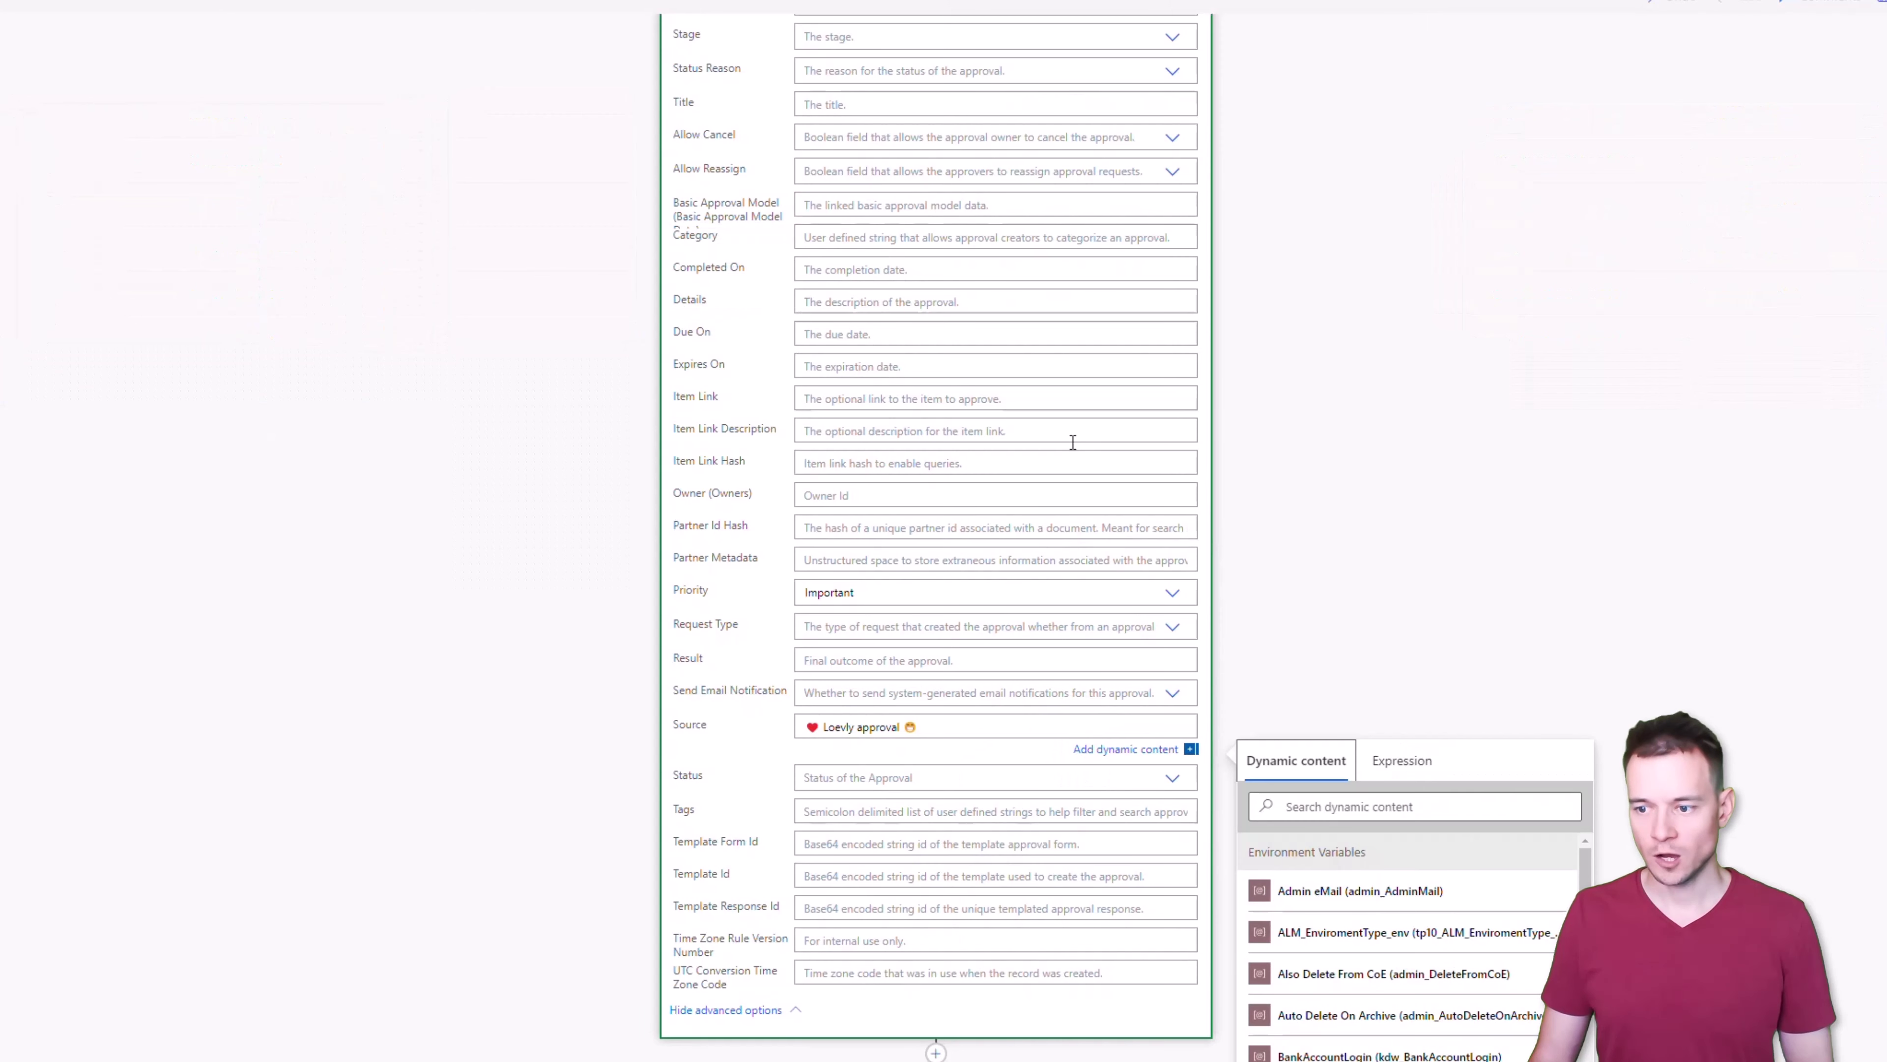